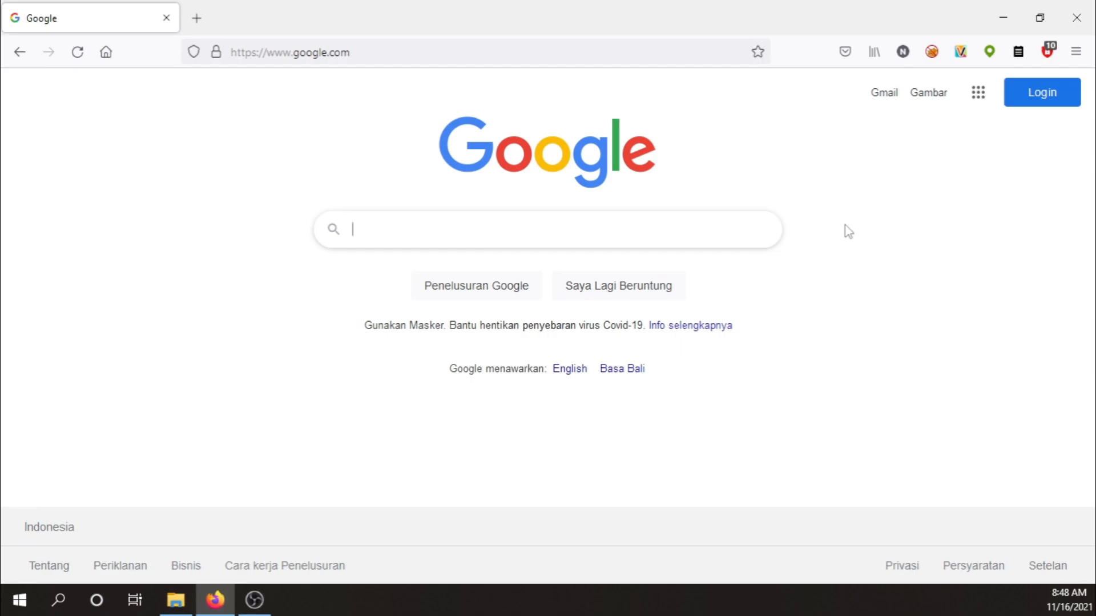
Search Google for xampp and open the Apache Friends XAMPP download result.
type("xampp")
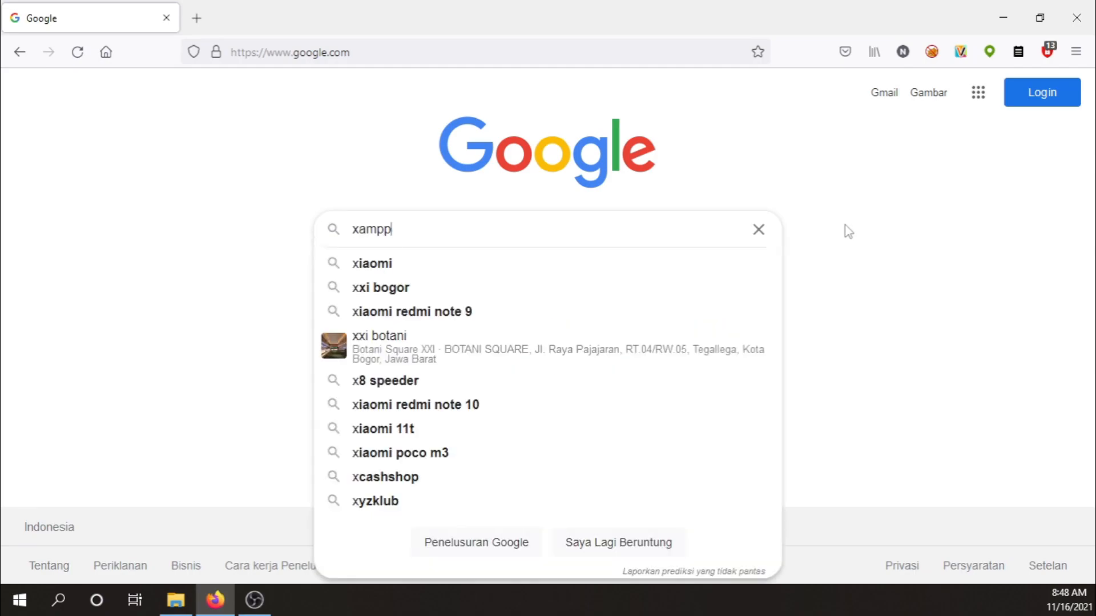
key("Return")
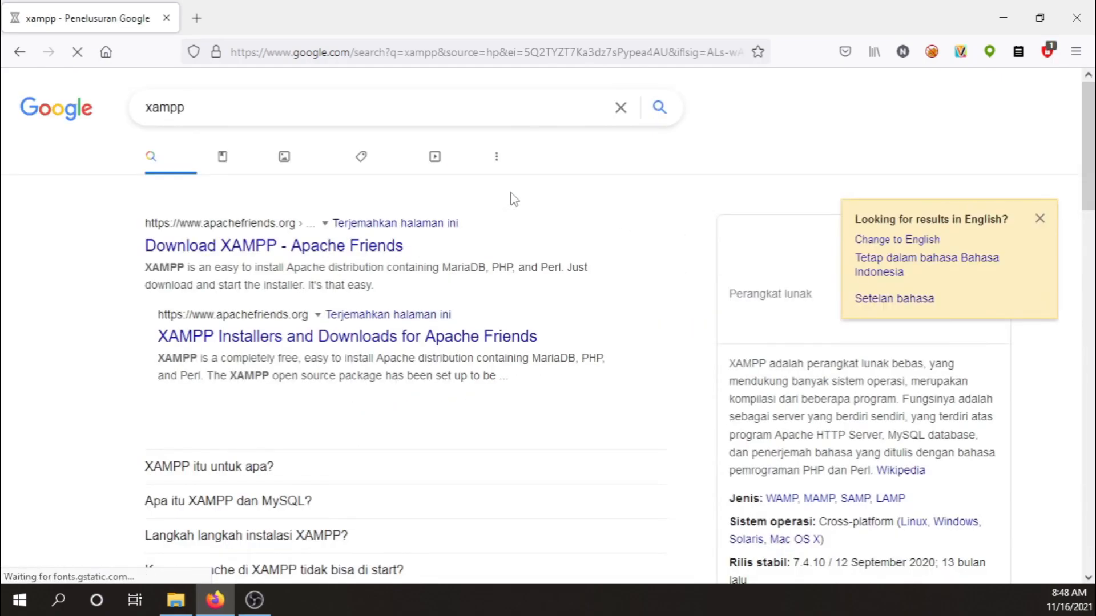
left_click(278, 247)
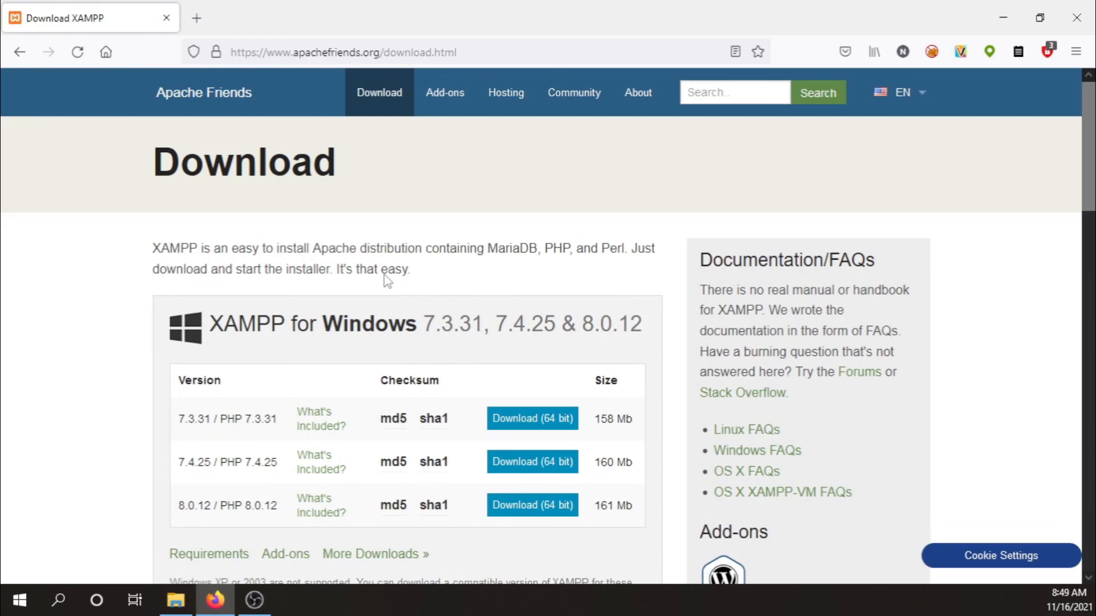
Scroll the Apache Friends page and open the full listing of XAMPP downloads.
scroll(386, 278, "down", 3)
scroll(386, 278, "down", 1)
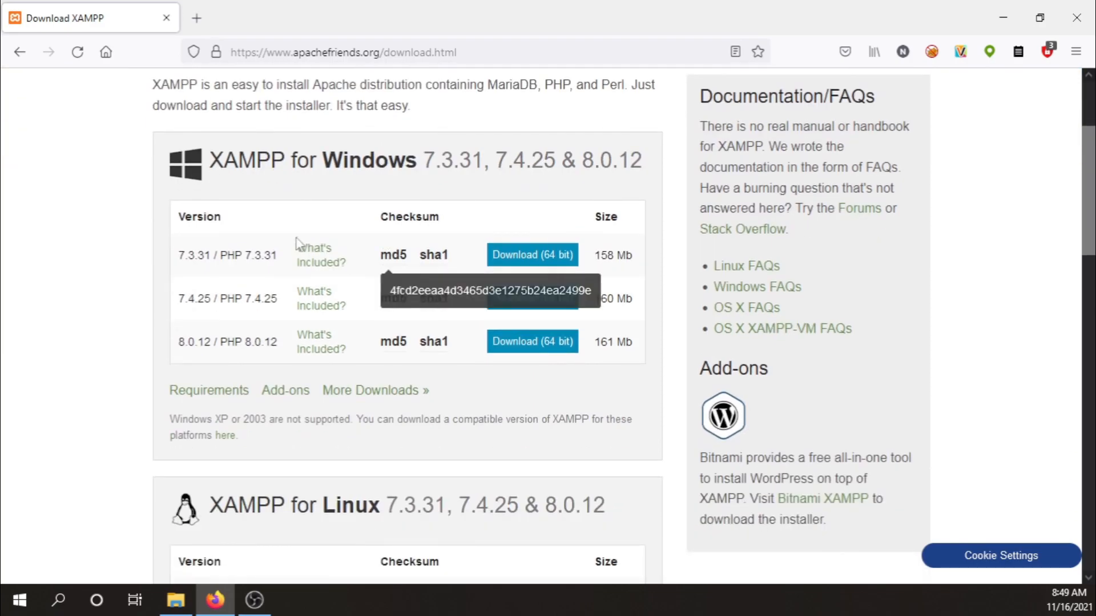
scroll(273, 242, "down", 2)
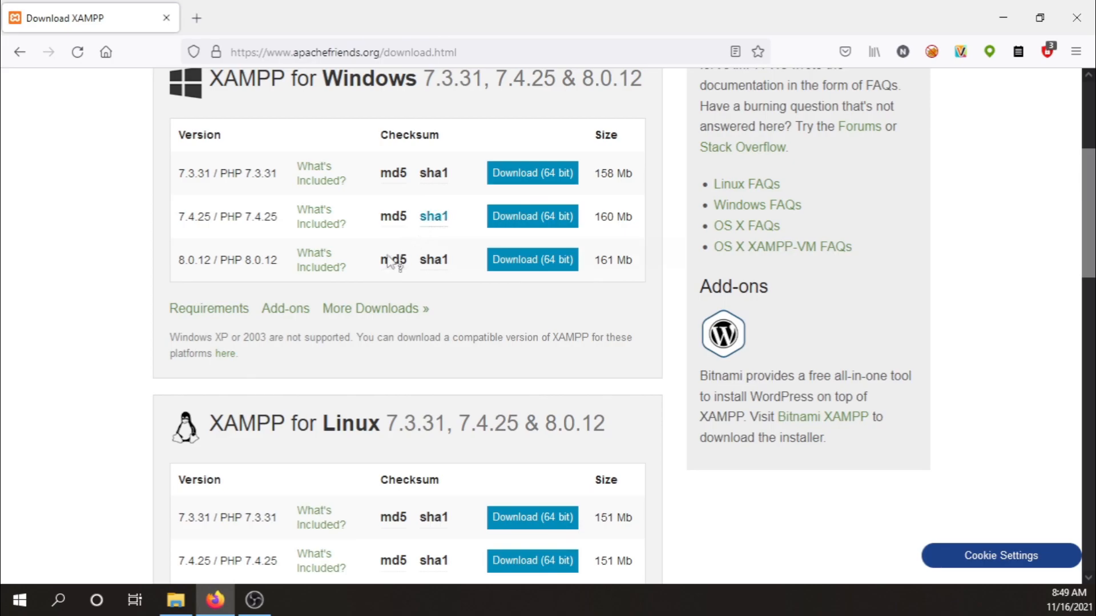
left_click(363, 314)
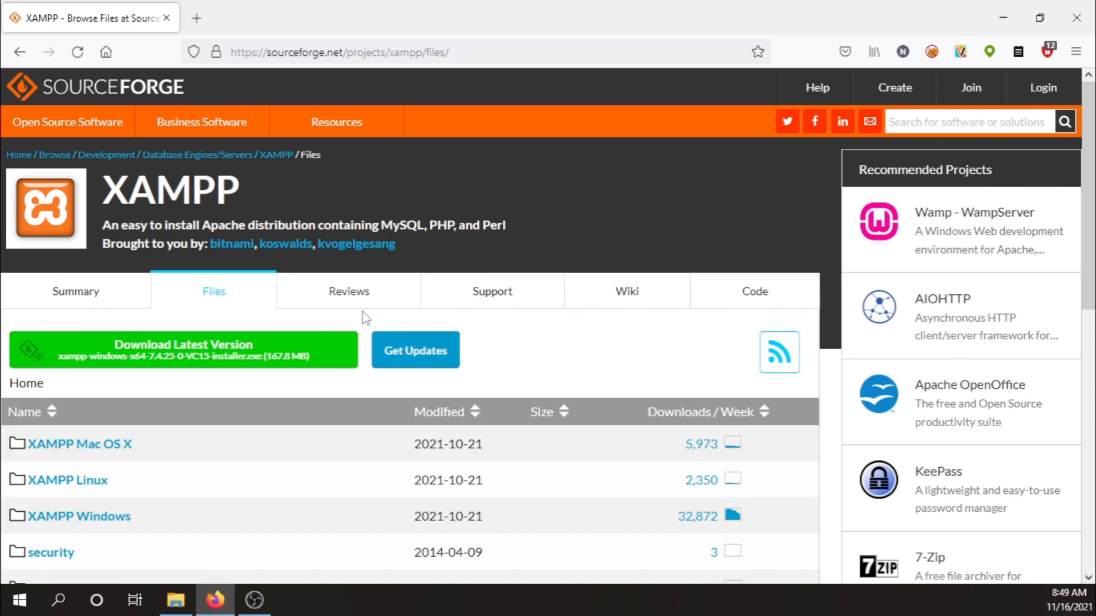
Browse the SourceForge listing into the XAMPP Windows > 8.0.12 folder.
scroll(391, 276, "down", 5)
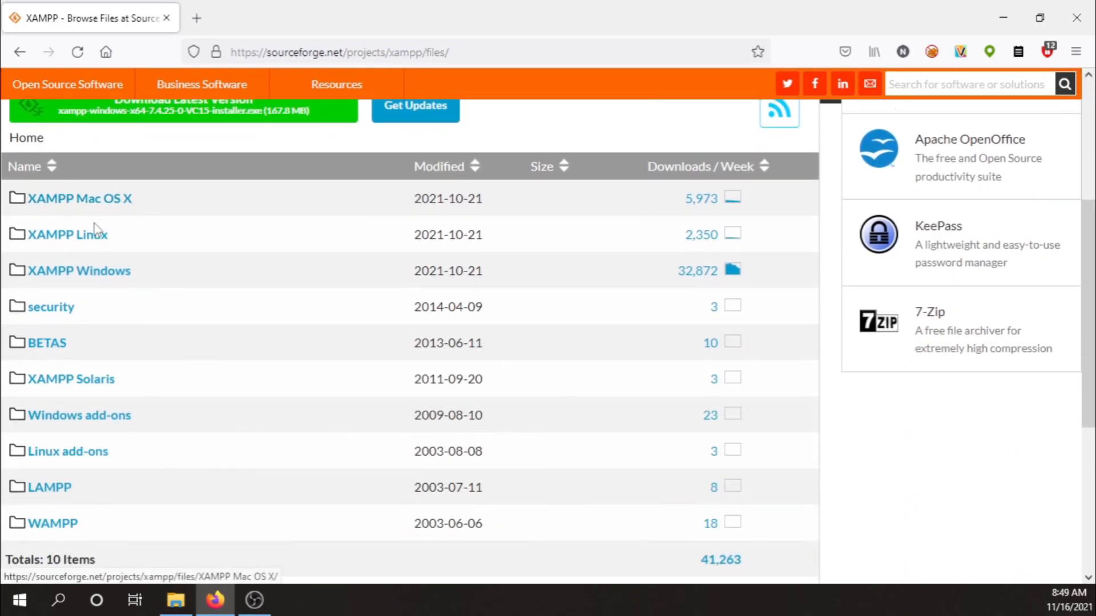
left_click(110, 274)
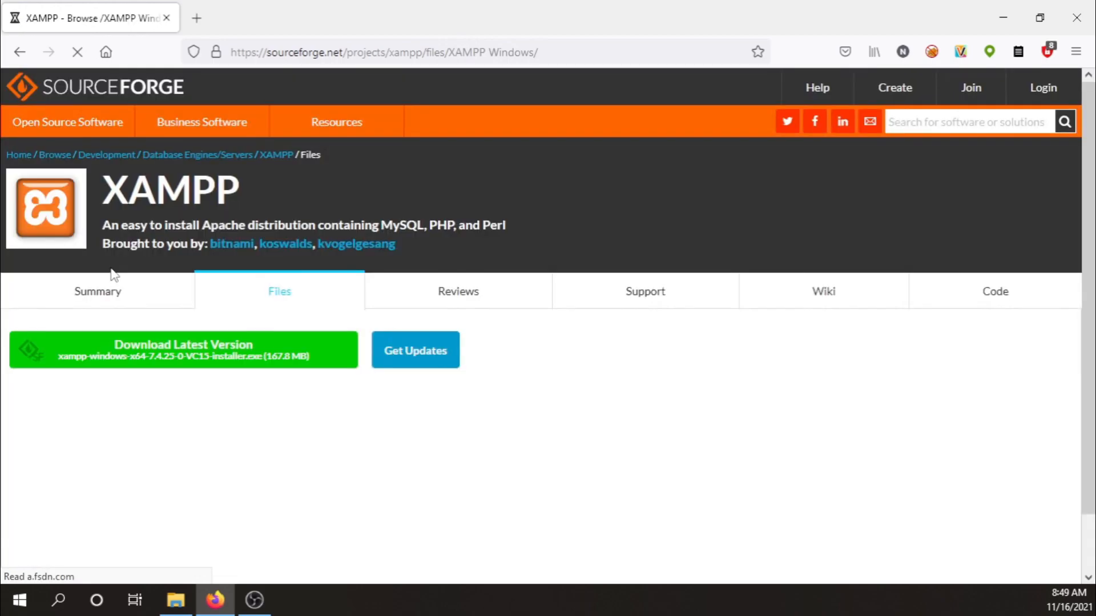
scroll(289, 248, "down", 5)
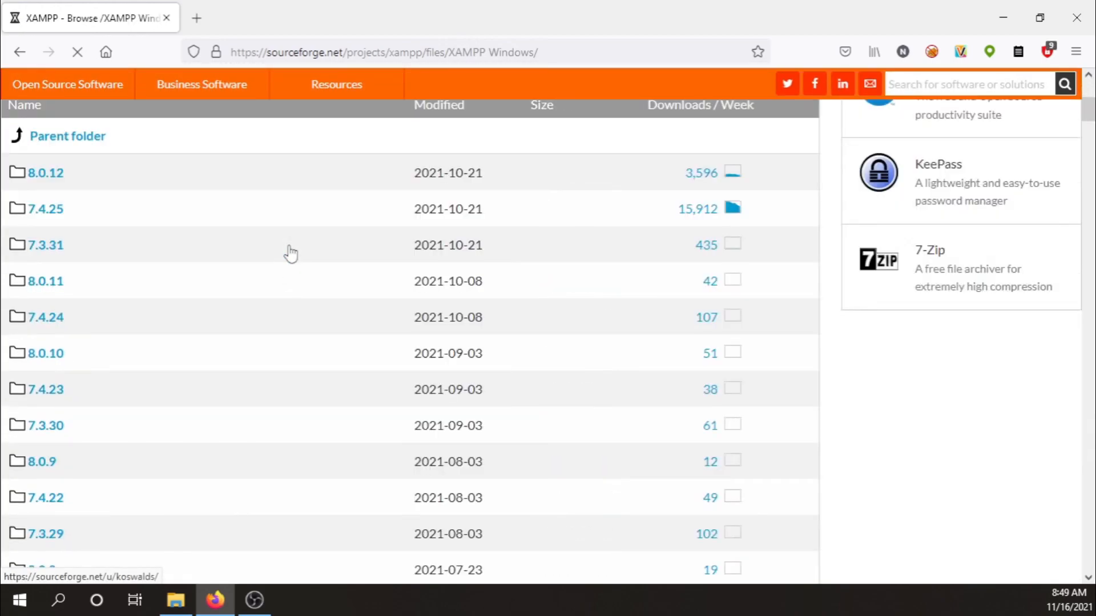
scroll(171, 221, "up", 3)
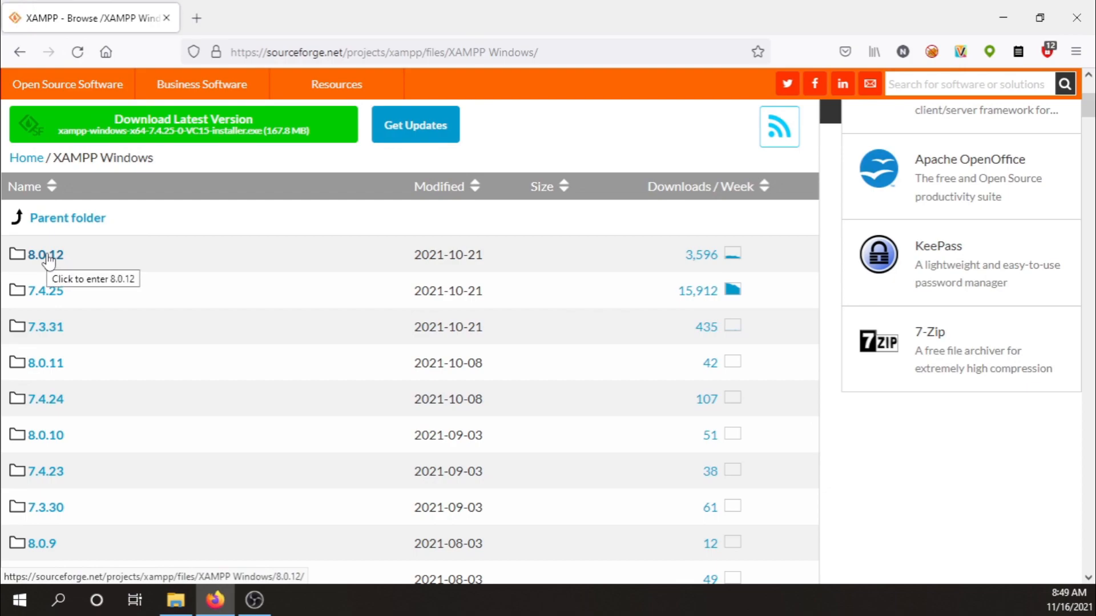
left_click(49, 260)
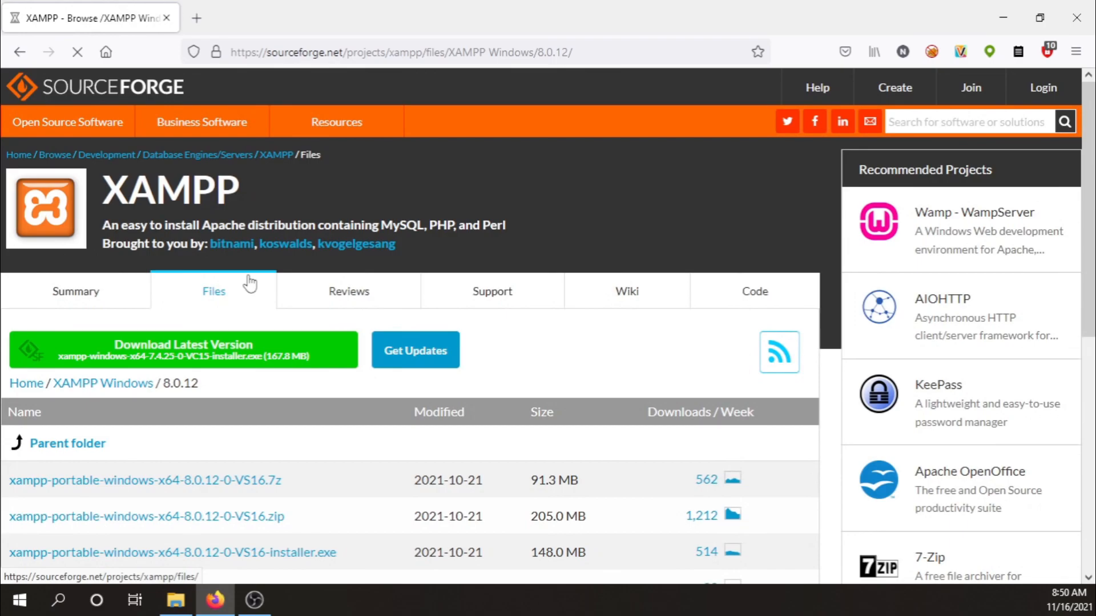
Download xampp-windows-x64-8.0.12-0-VS16.zip, choosing Save File.
scroll(264, 277, "down", 4)
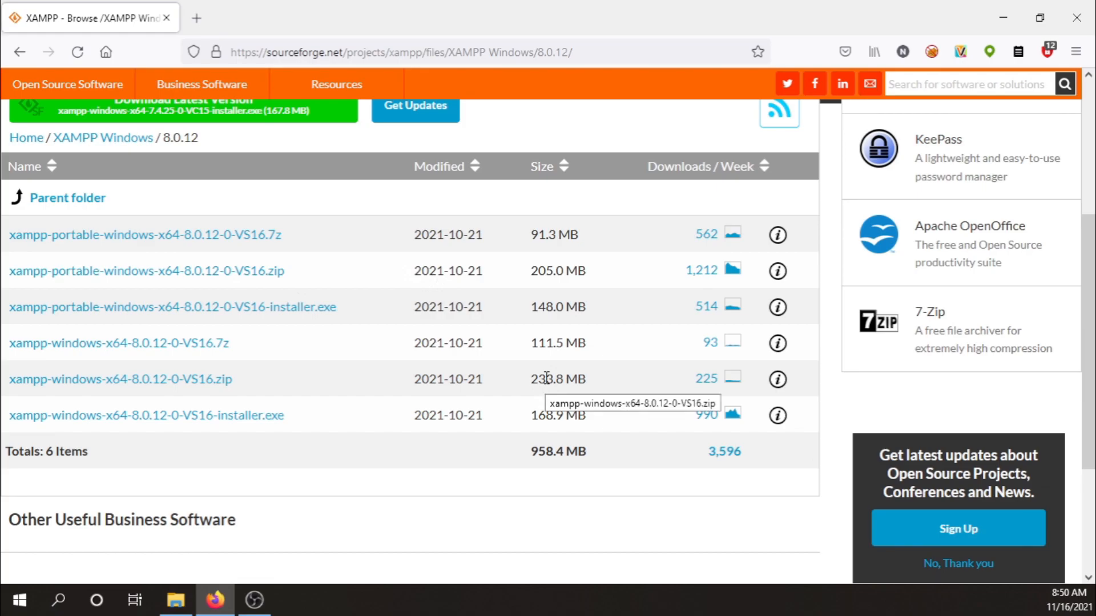
left_click(189, 381)
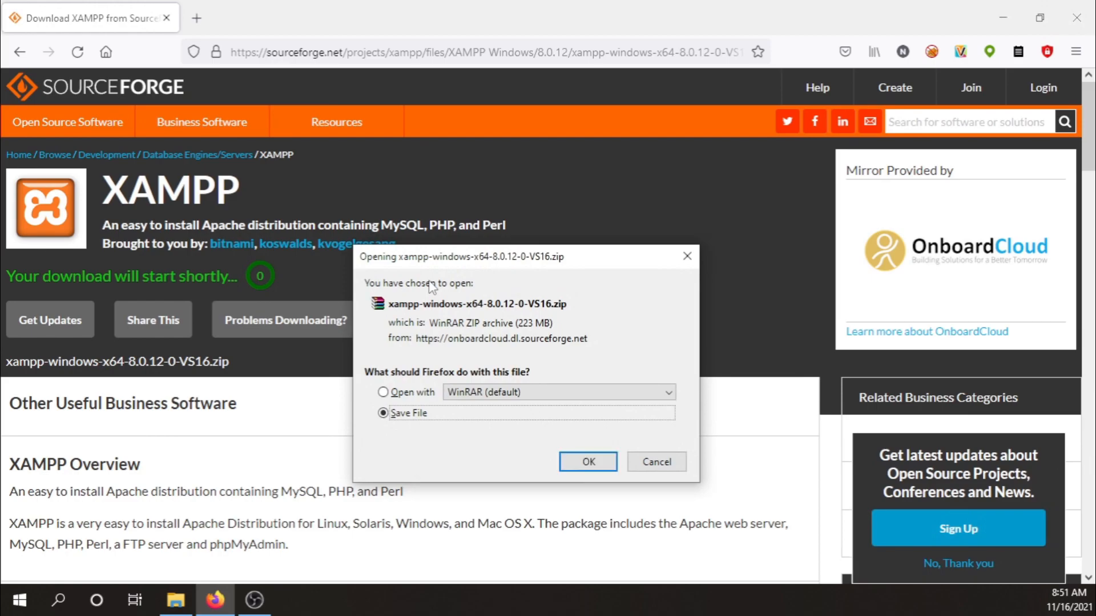
left_click(588, 461)
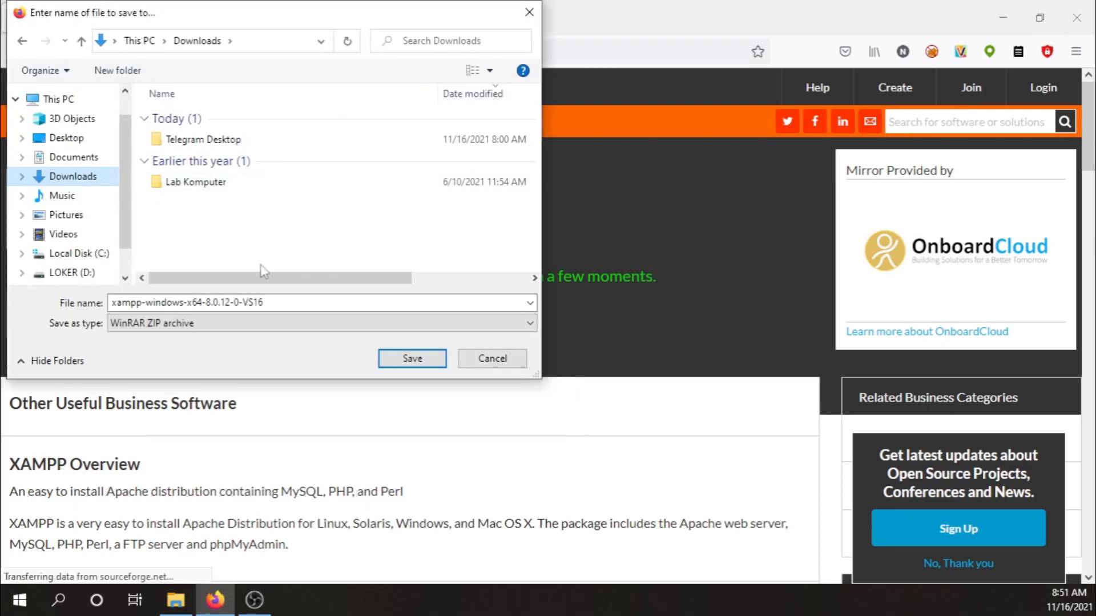
Save the XAMPP zip into Downloads, check its progress, and open a new blank tab.
left_click(406, 359)
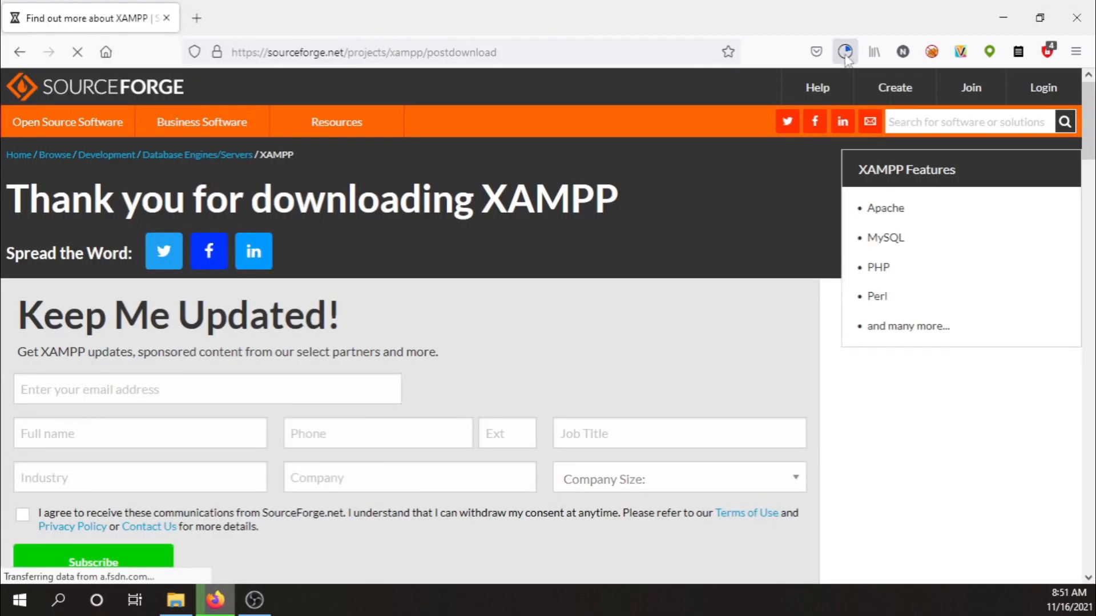
left_click(845, 56)
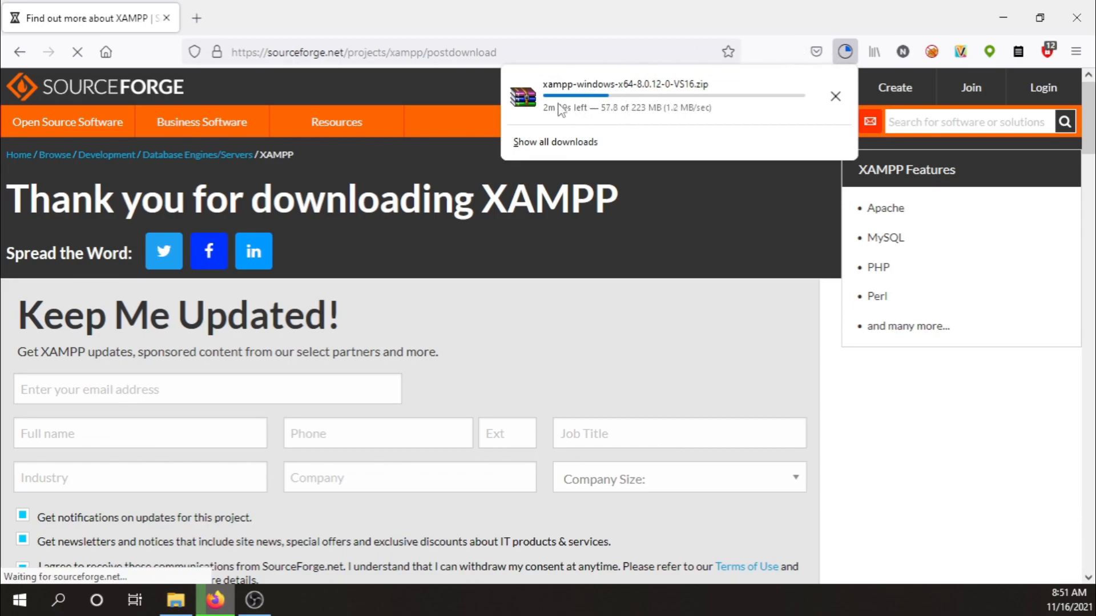
left_click(201, 19)
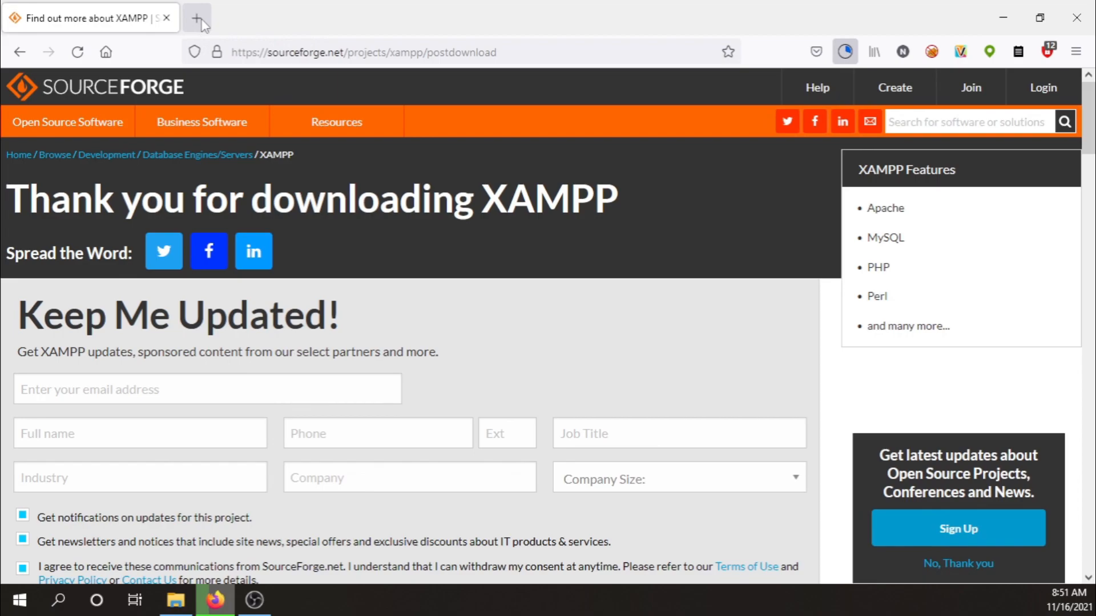
left_click(203, 22)
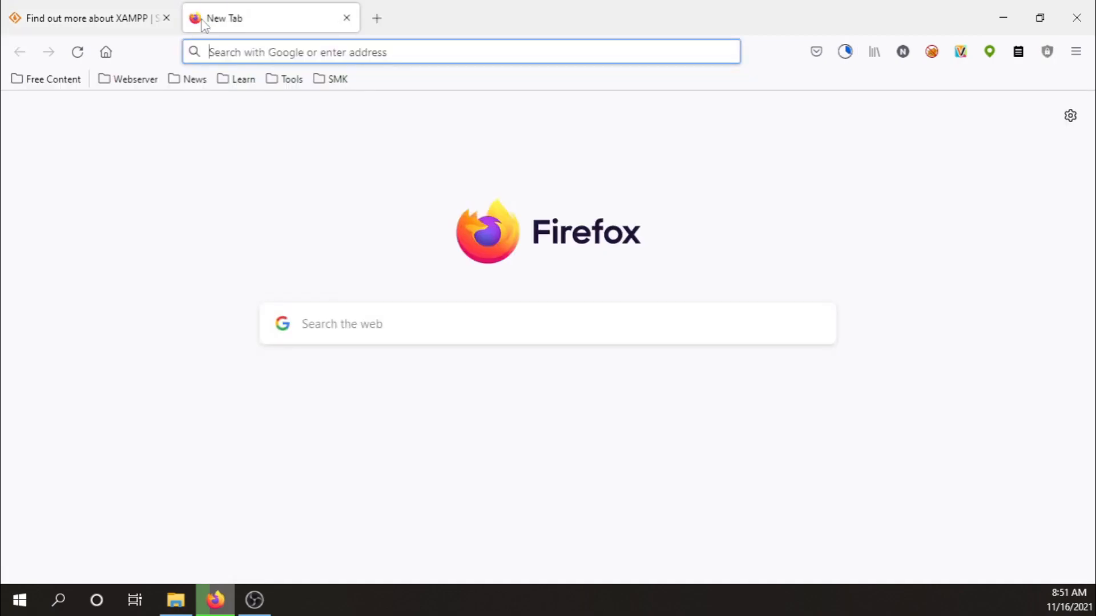
Go to wordpress.org and switch to the Bahasa Indonesia site.
type("word")
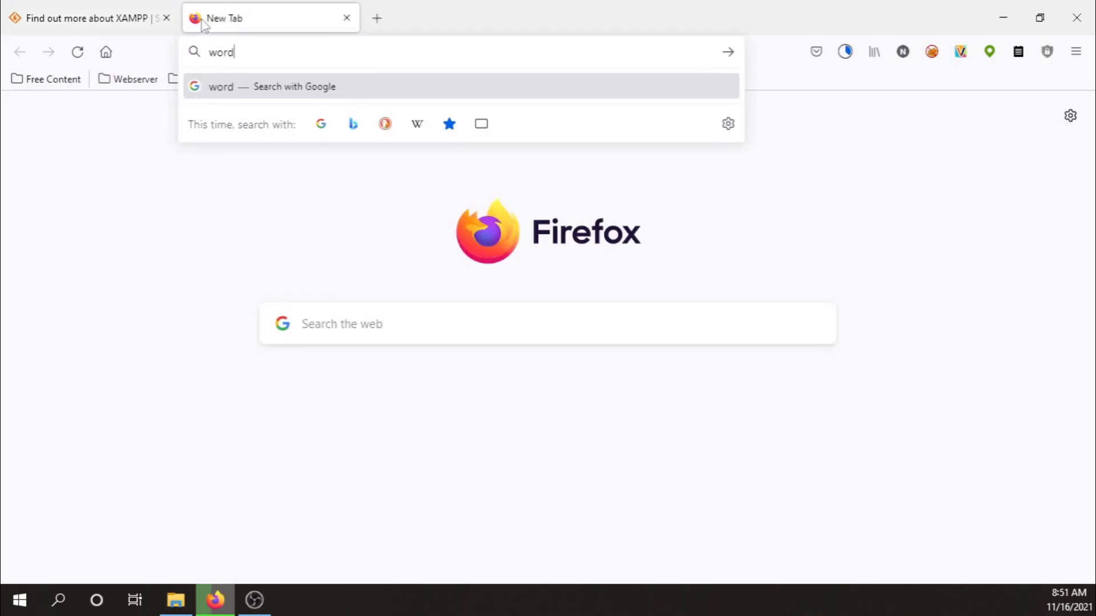
type("press")
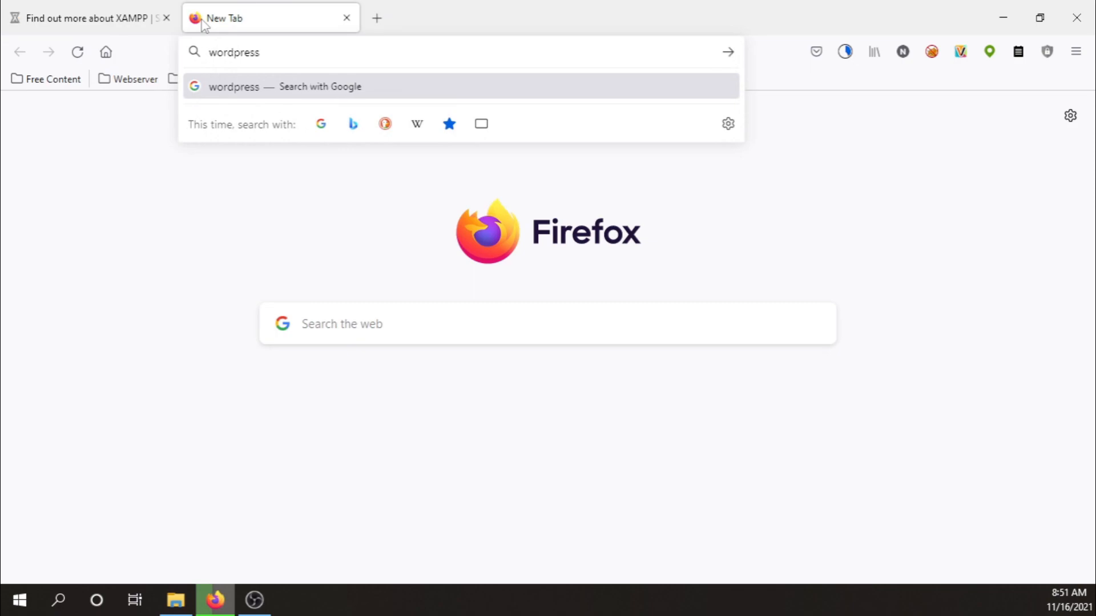
type(".org")
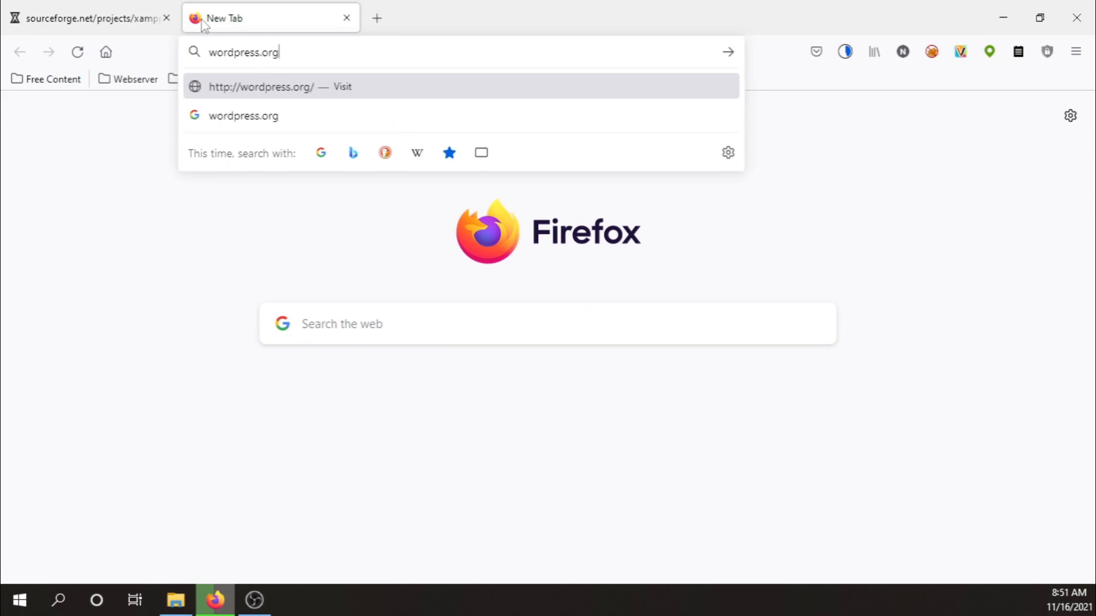
key("Return")
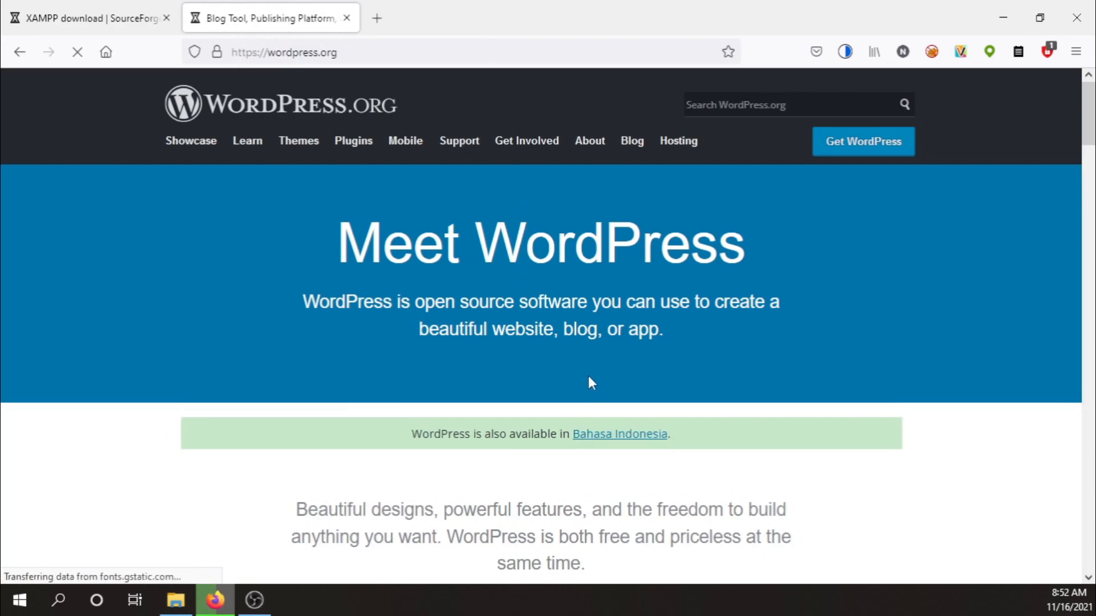
scroll(590, 381, "down", 3)
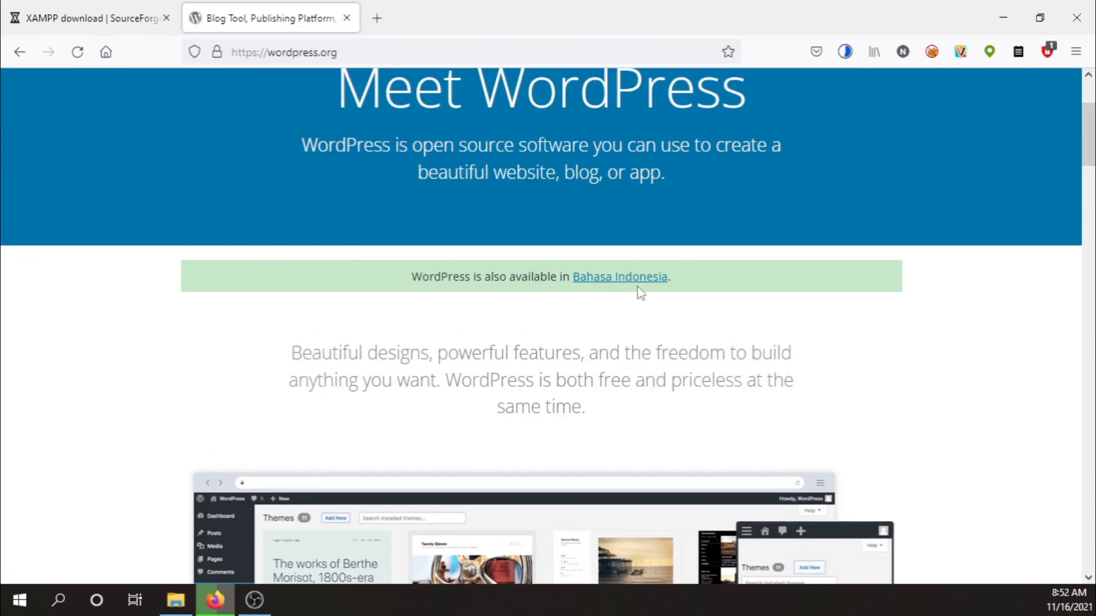
scroll(719, 275, "up", 3)
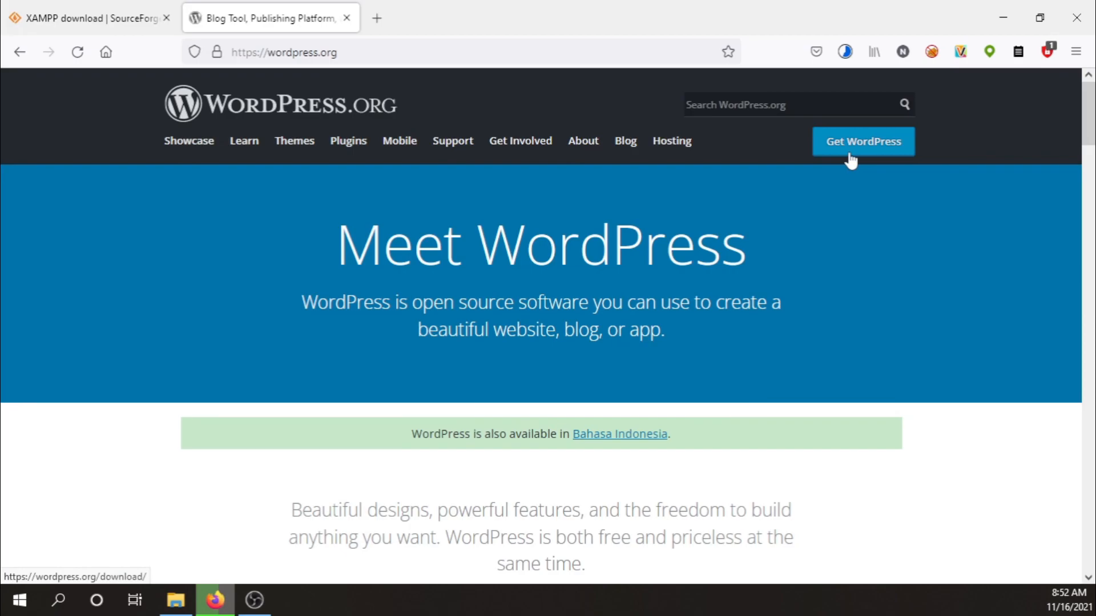
left_click(638, 444)
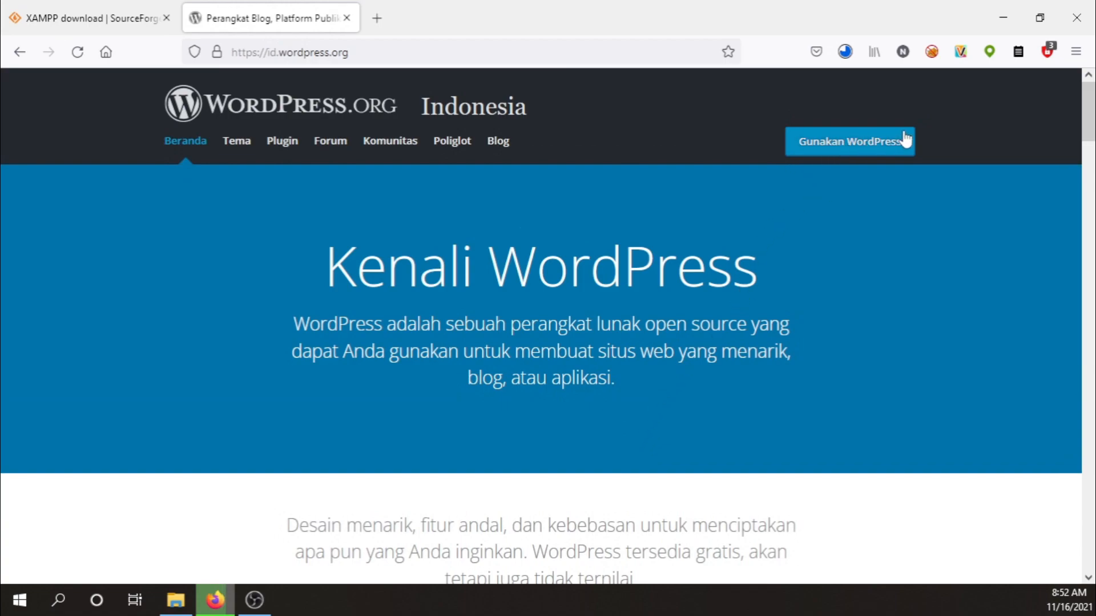
Open Gunakan WordPress and jump to the section offering WordPress 5.8.2 for download.
left_click(866, 148)
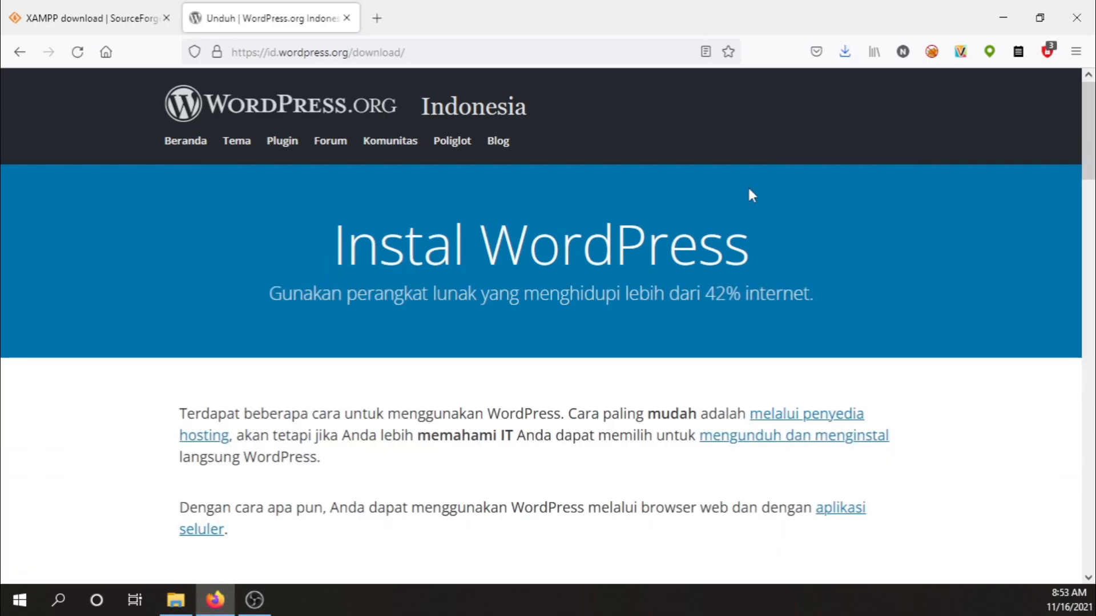
scroll(749, 187, "down", 4)
scroll(750, 187, "down", 2)
scroll(754, 189, "up", 3)
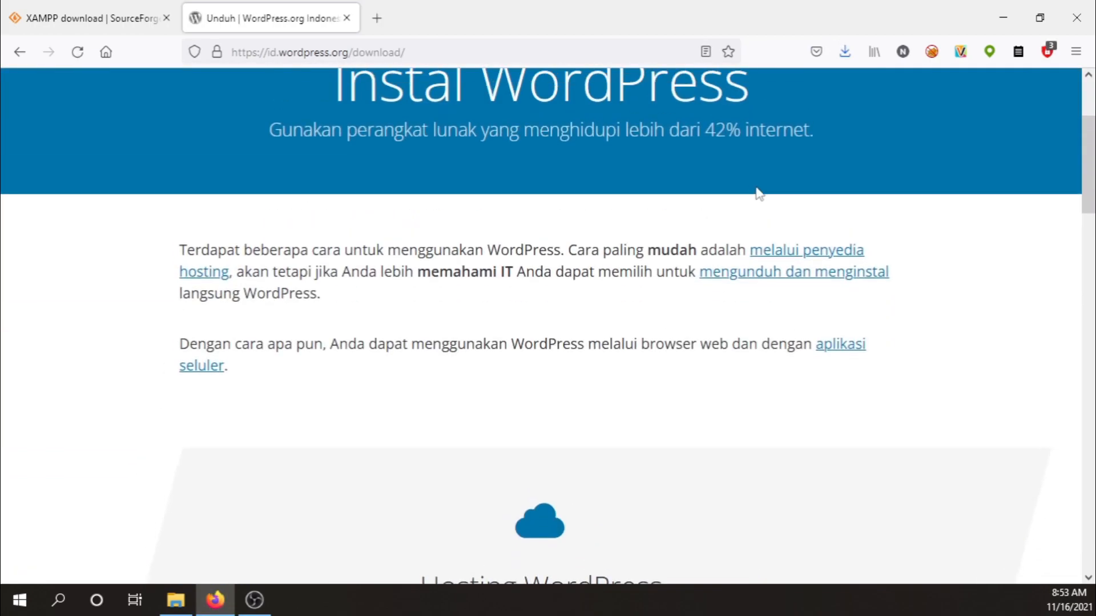
left_click(772, 273)
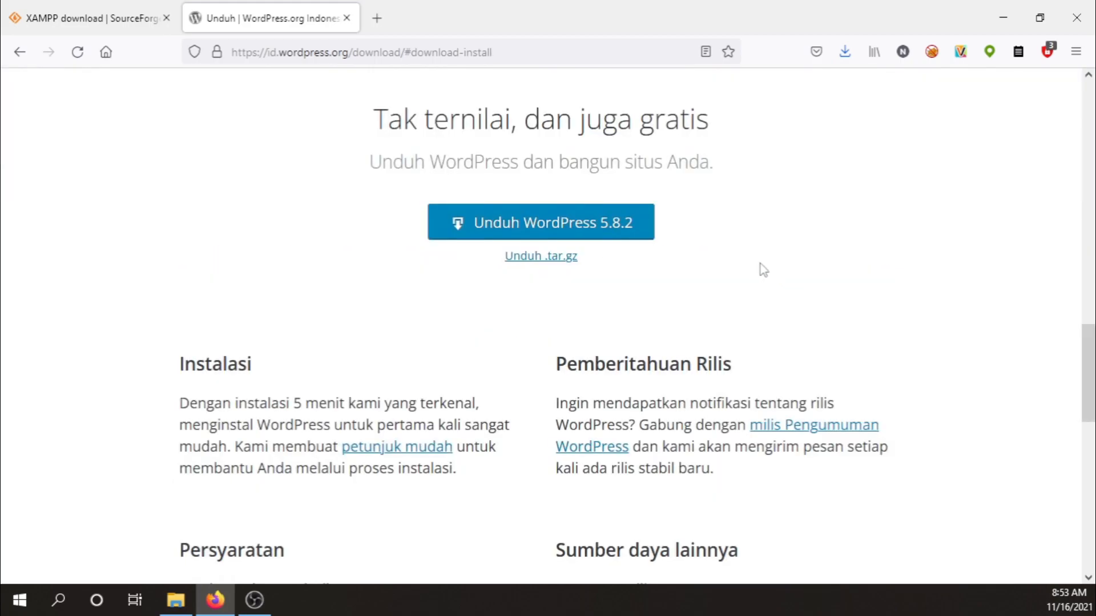
Save wordpress-5.8.2-id_ID.zip into Downloads, then show the finished XAMPP zip in its folder.
left_click(583, 222)
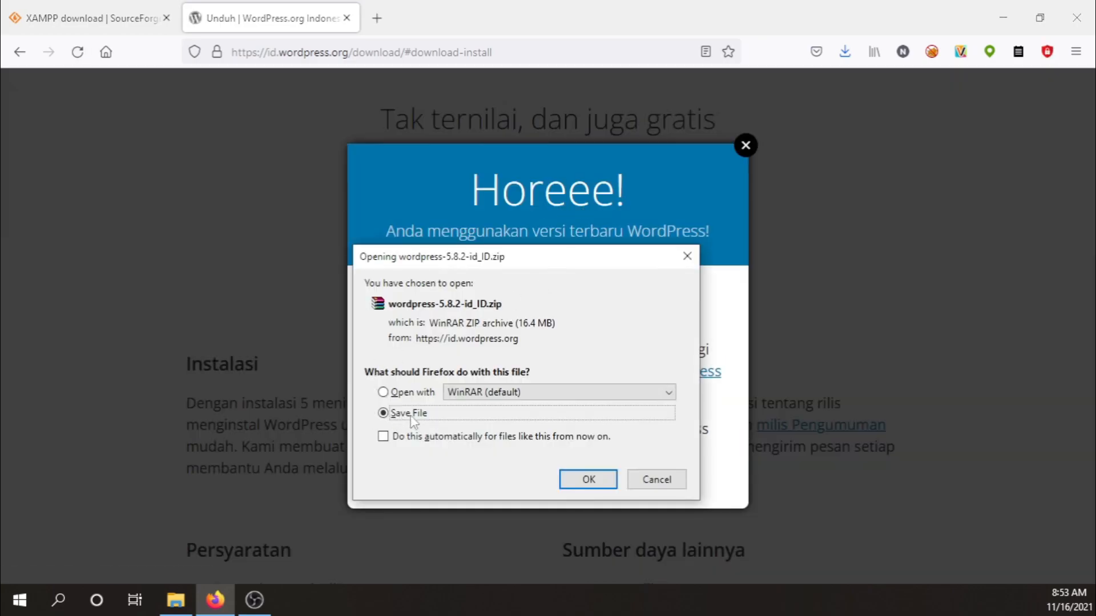
left_click(588, 480)
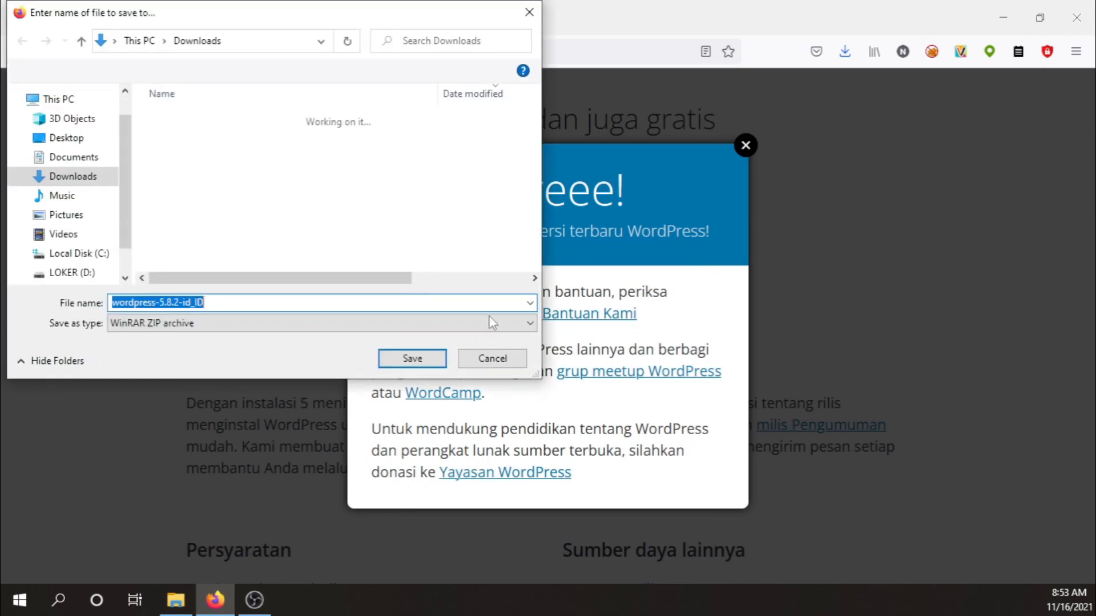
left_click(429, 362)
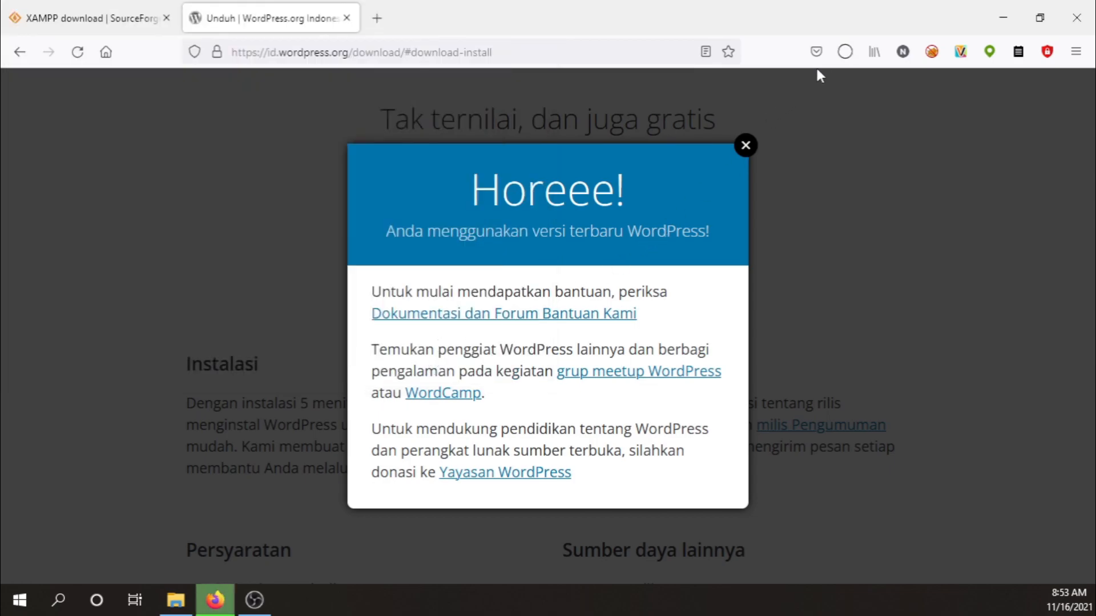
left_click(845, 52)
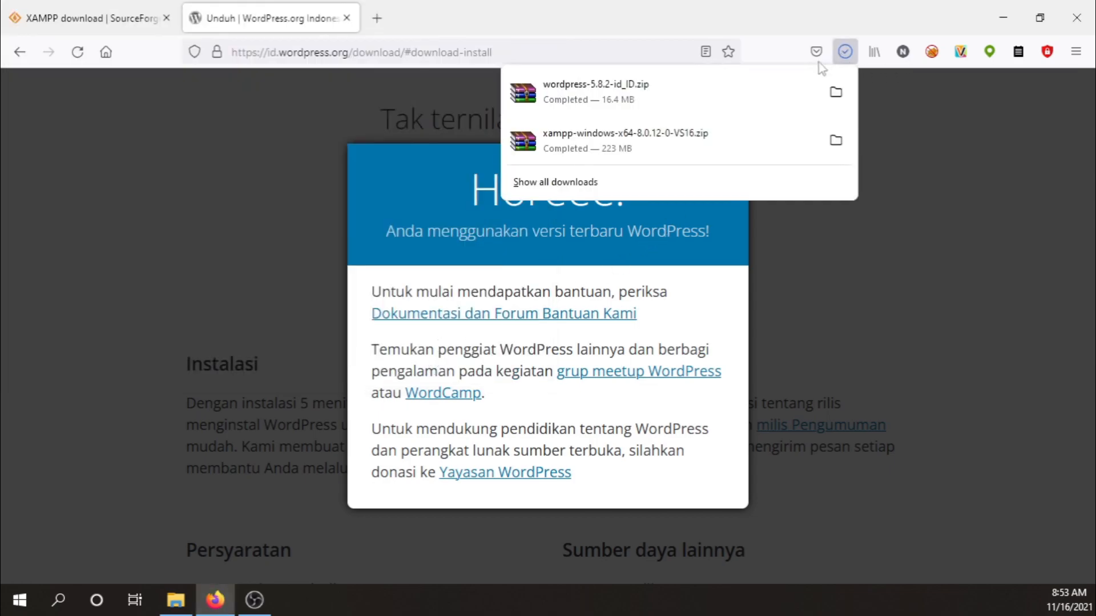
left_click(837, 142)
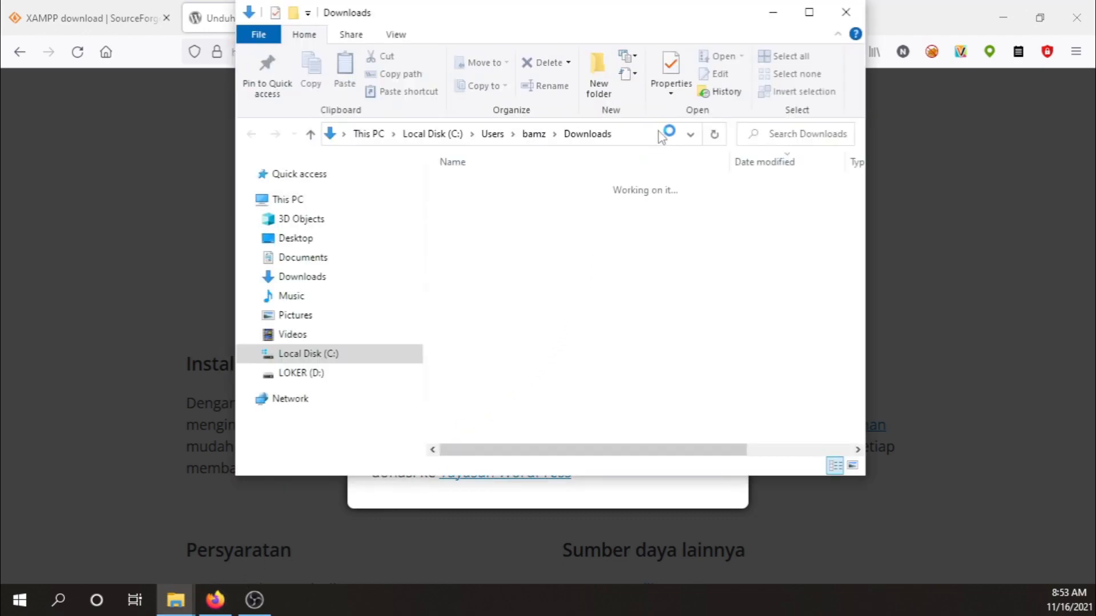
Minimise Firefox and choose Extract files... on xampp-windows-x64-8.0.12-0-VS16.zip in Downloads.
left_click_drag(658, 17, 741, 93)
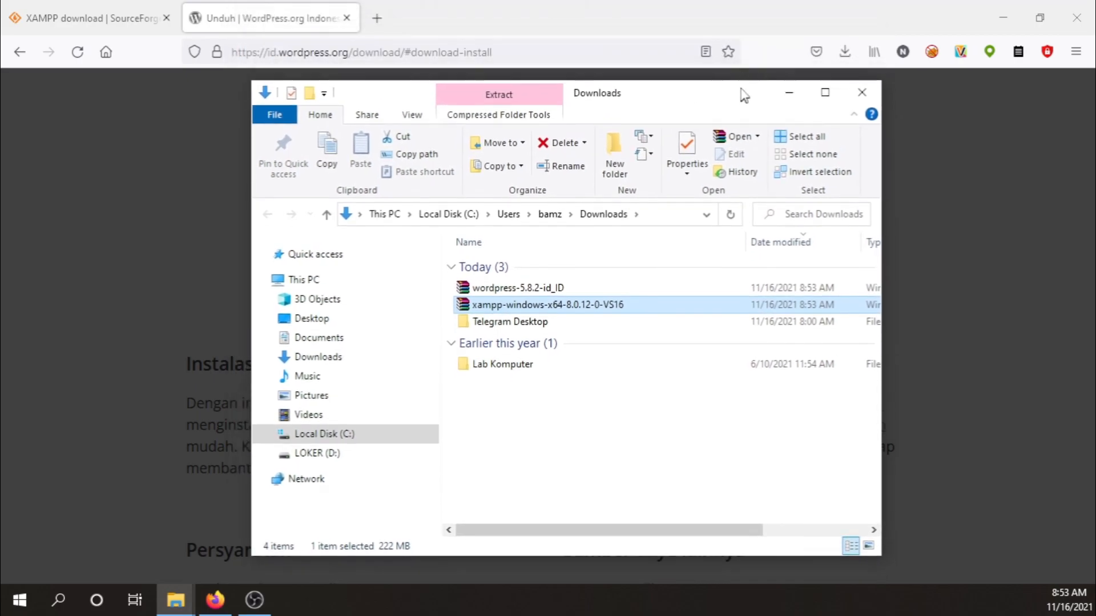
left_click(1006, 12)
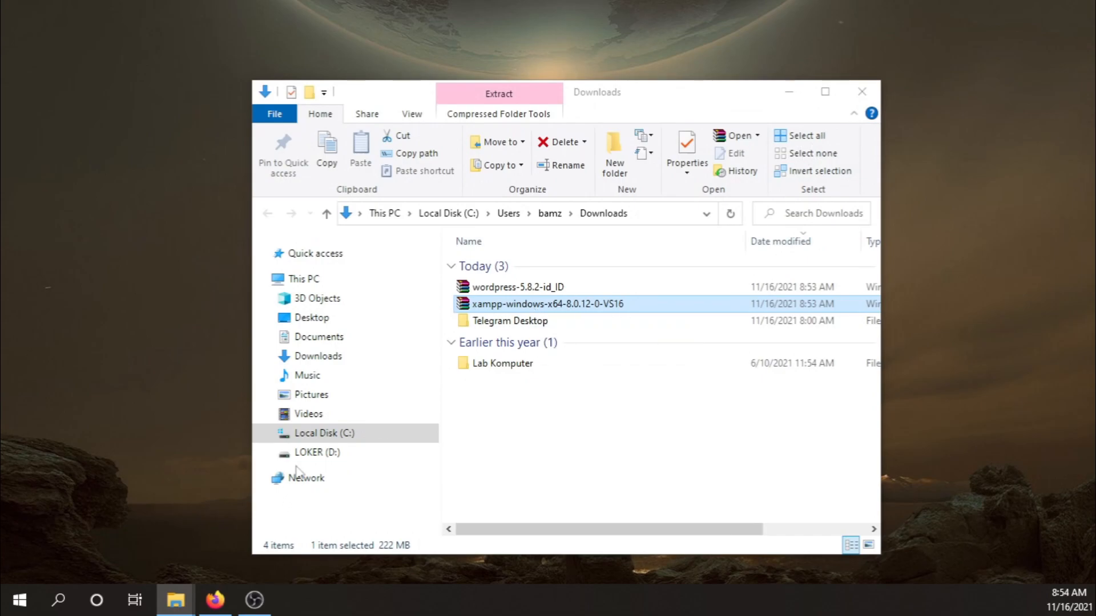
double_click(500, 304)
right_click(501, 305)
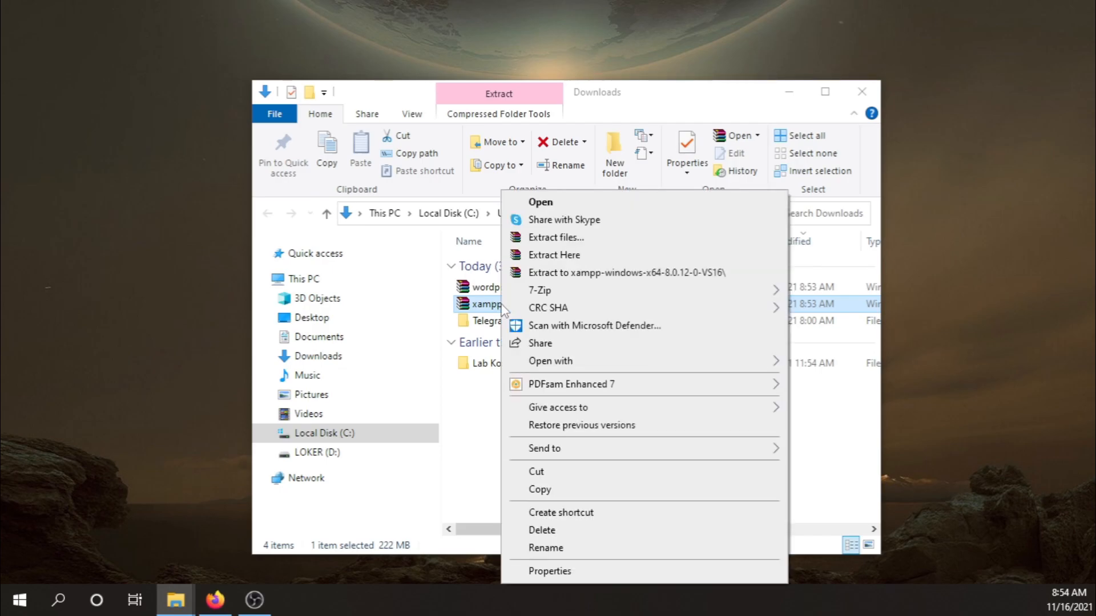
left_click(586, 238)
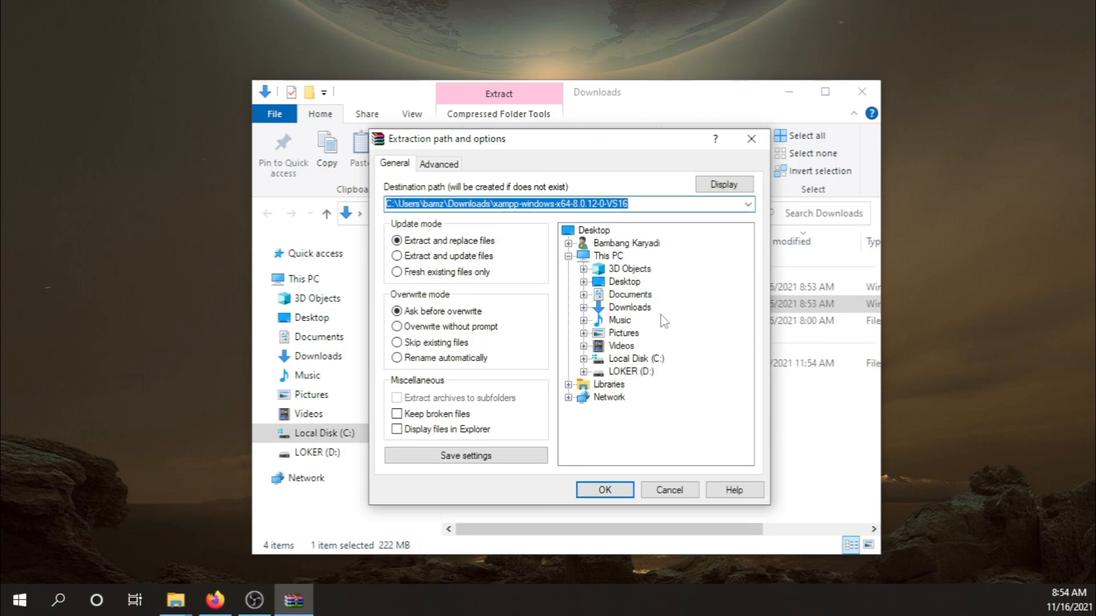
Extract the XAMPP zip to Local Disk (C:) and browse to the C: root.
left_click(631, 360)
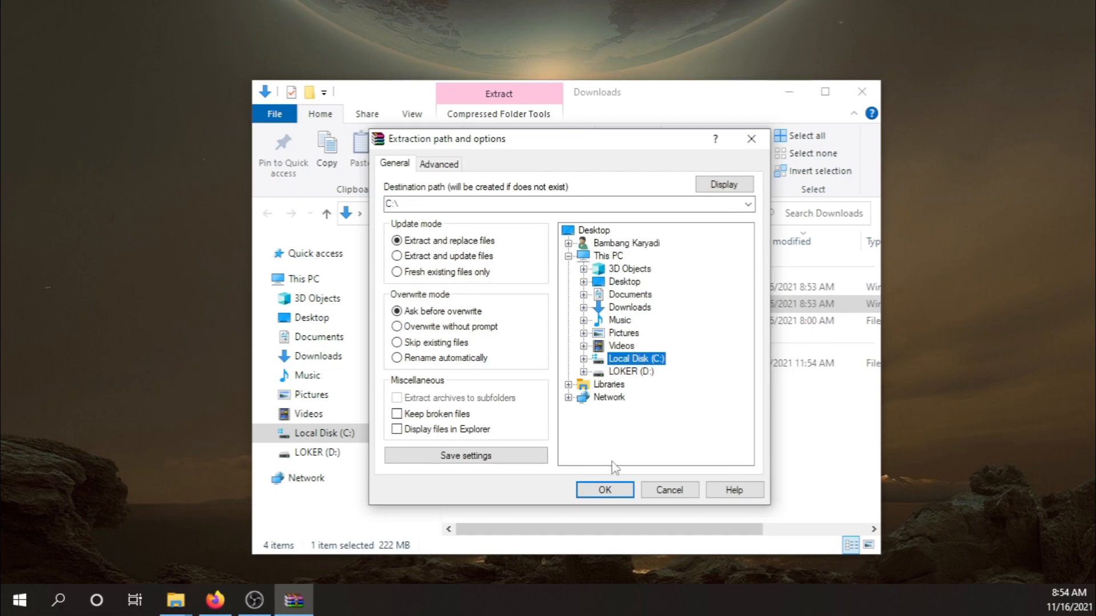
left_click(606, 492)
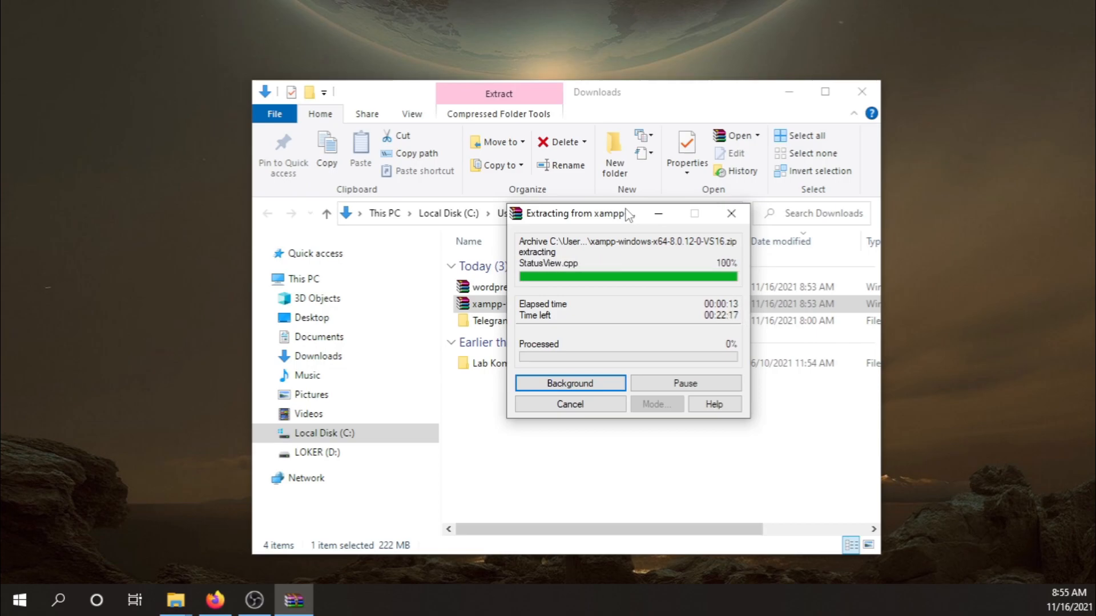
left_click_drag(626, 216, 574, 205)
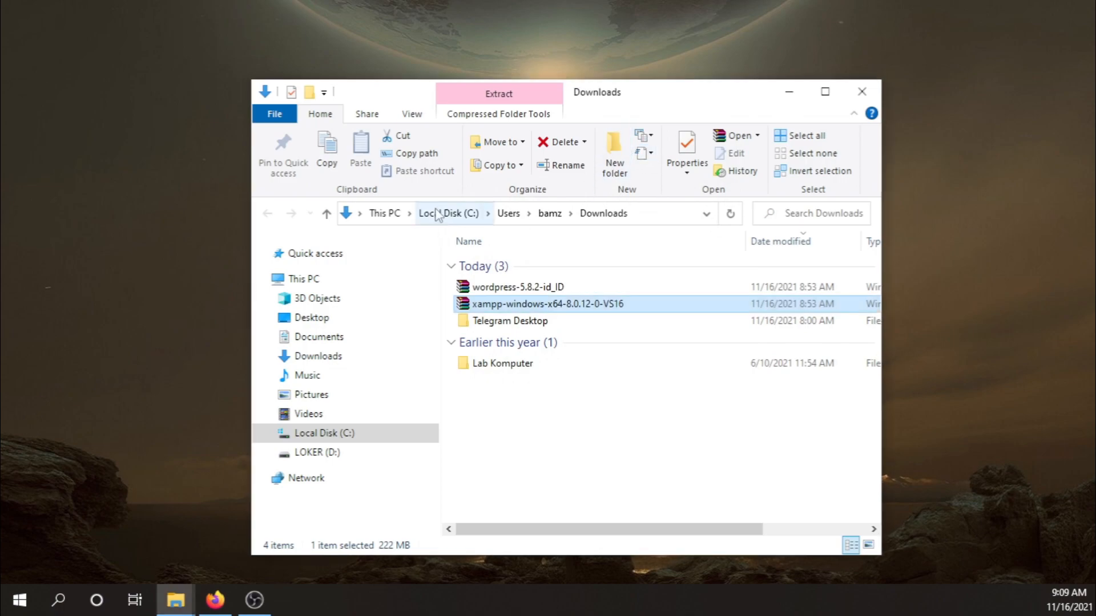
left_click(333, 436)
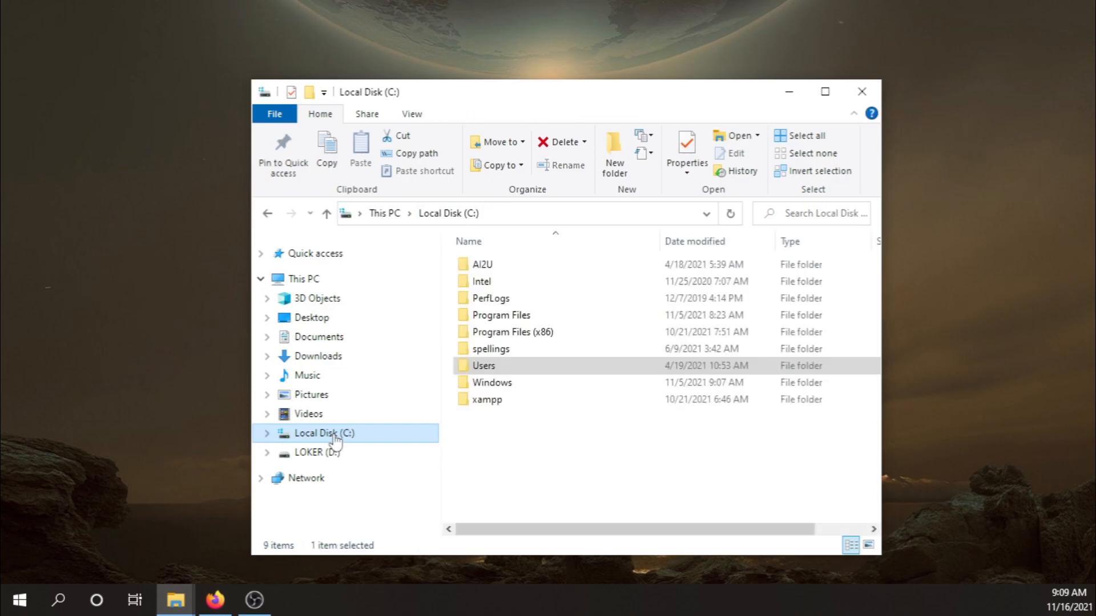
Open C:\xampp and launch the xampp-control application.
left_click(485, 402)
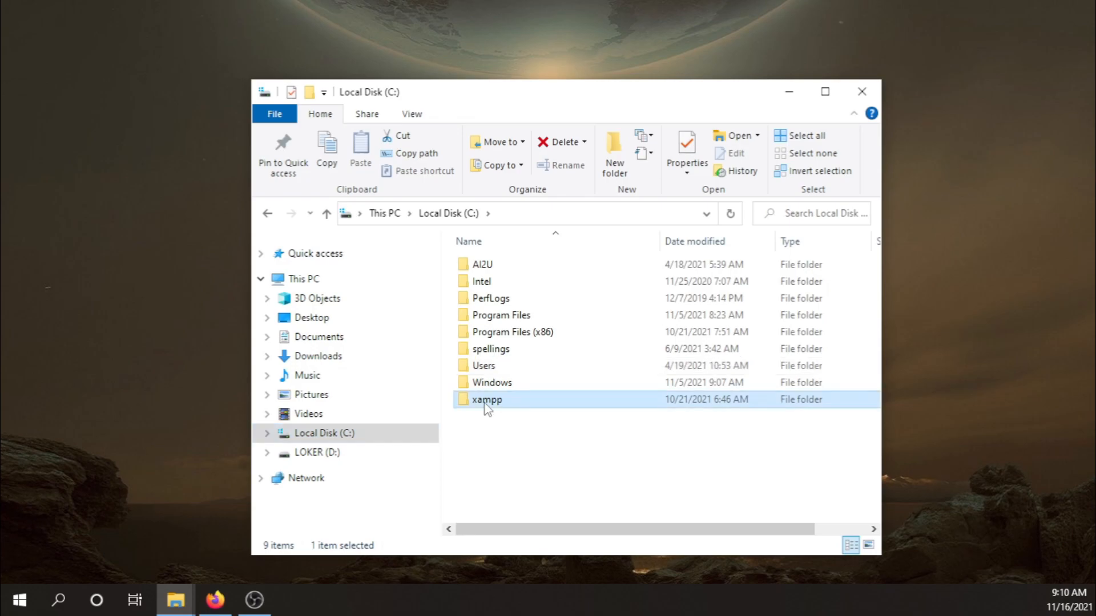
right_click(486, 402)
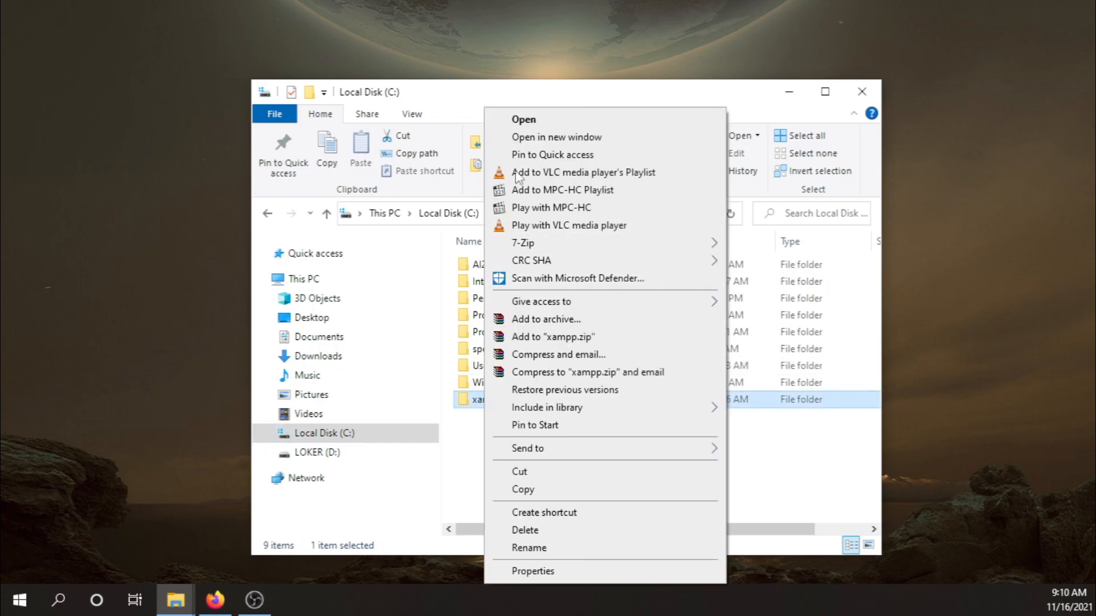
left_click(536, 118)
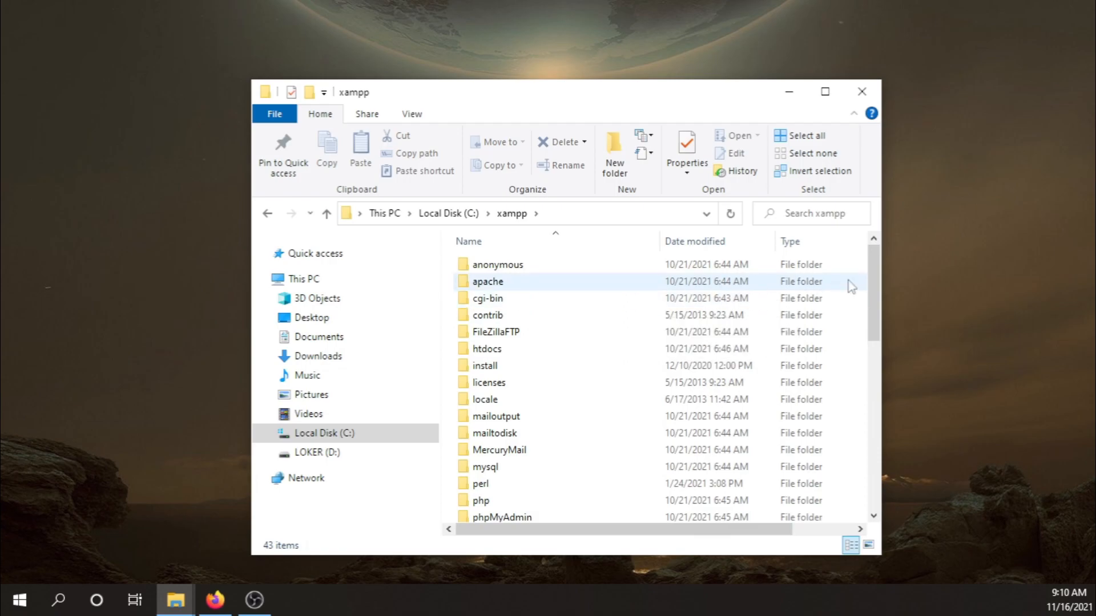
left_click_drag(872, 273, 882, 492)
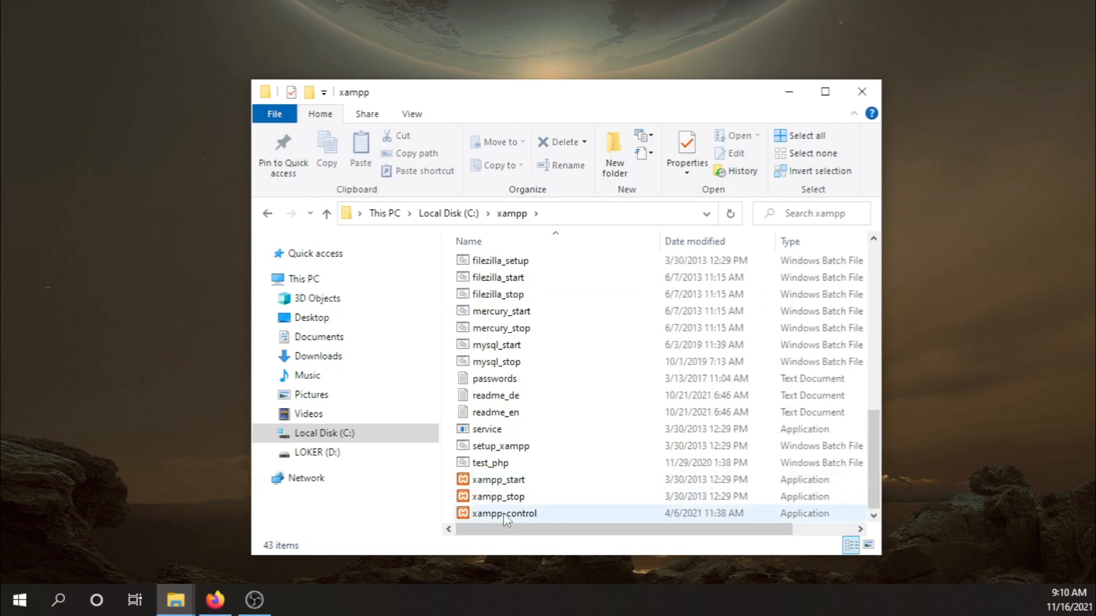
double_click(471, 515)
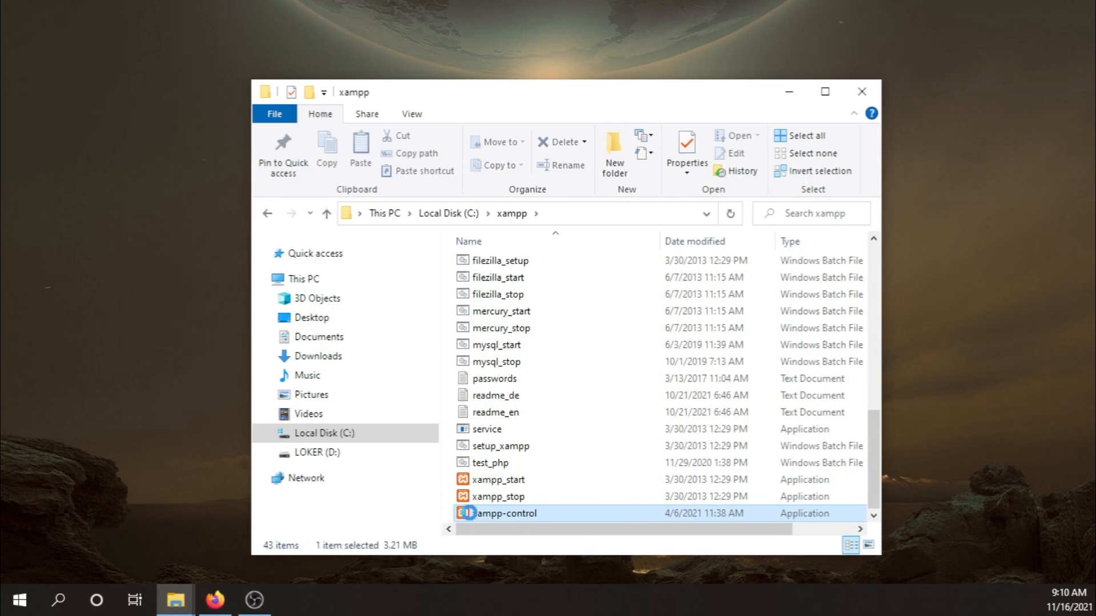
right_click(470, 513)
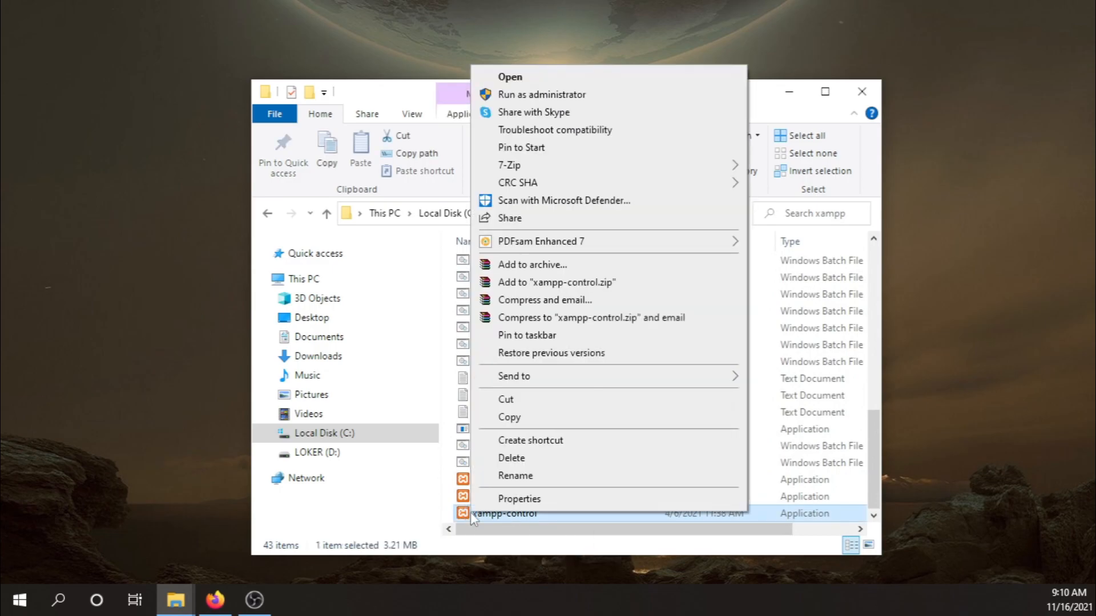
left_click(524, 82)
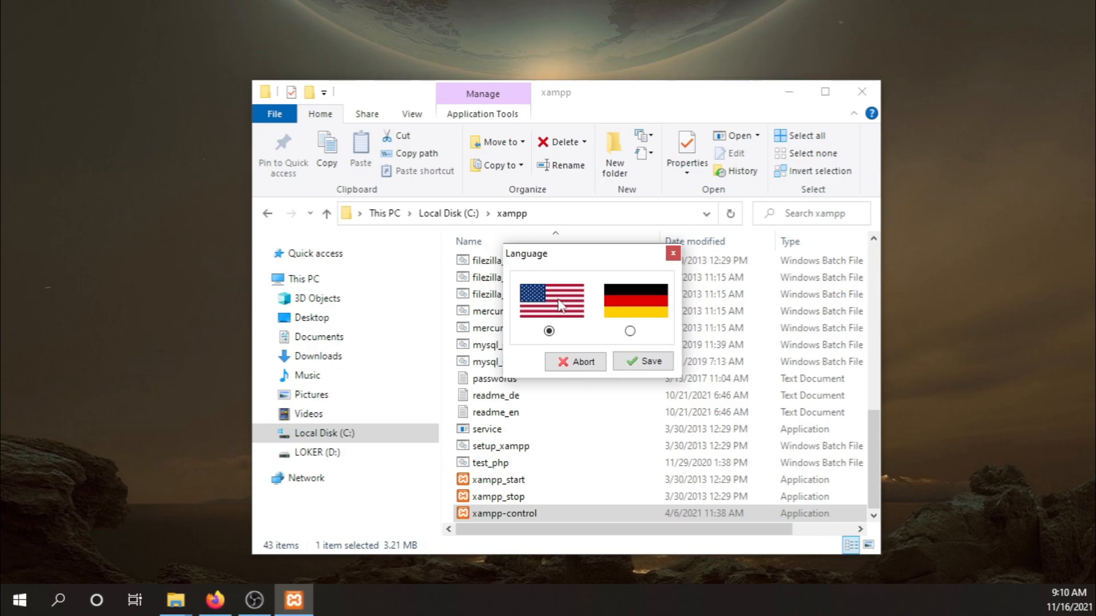
Save English as the control panel language, start Apache and MySQL, and return to Firefox.
left_click(645, 359)
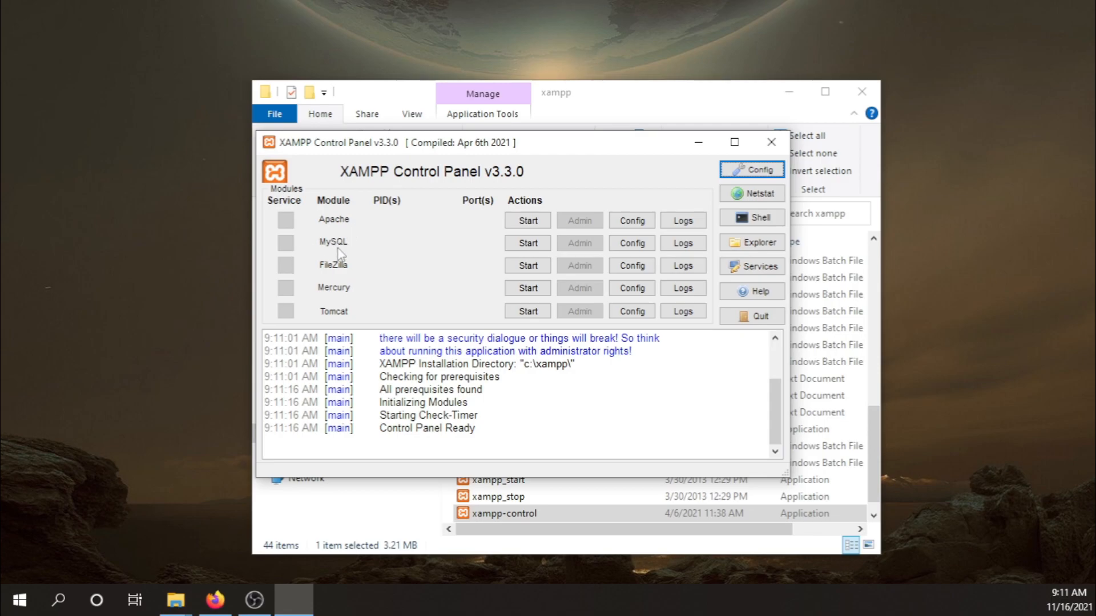
left_click(527, 222)
left_click(527, 221)
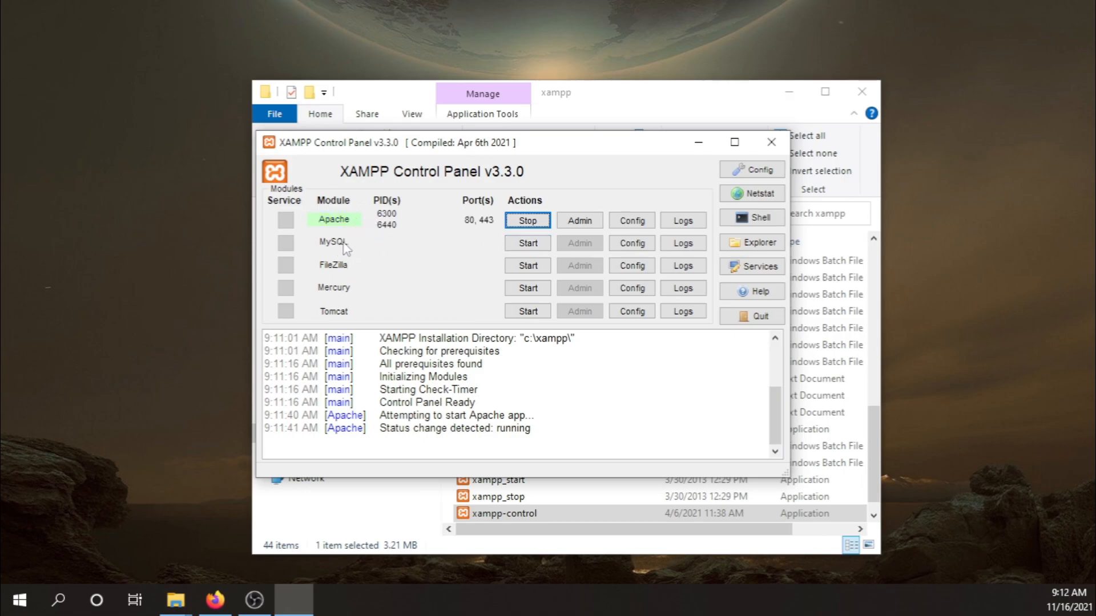
left_click(513, 246)
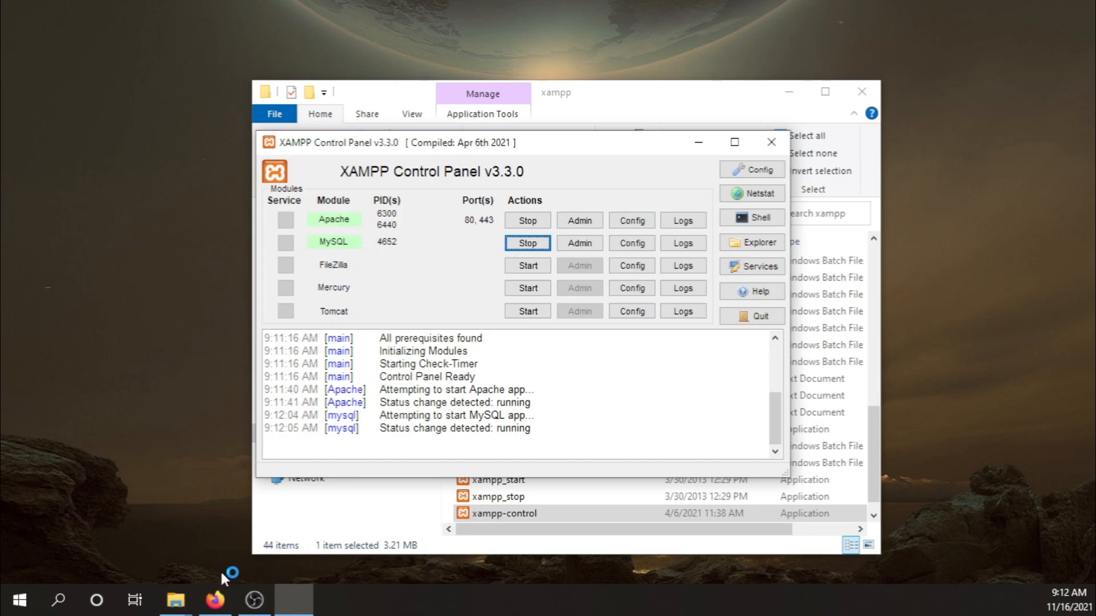
left_click(228, 597)
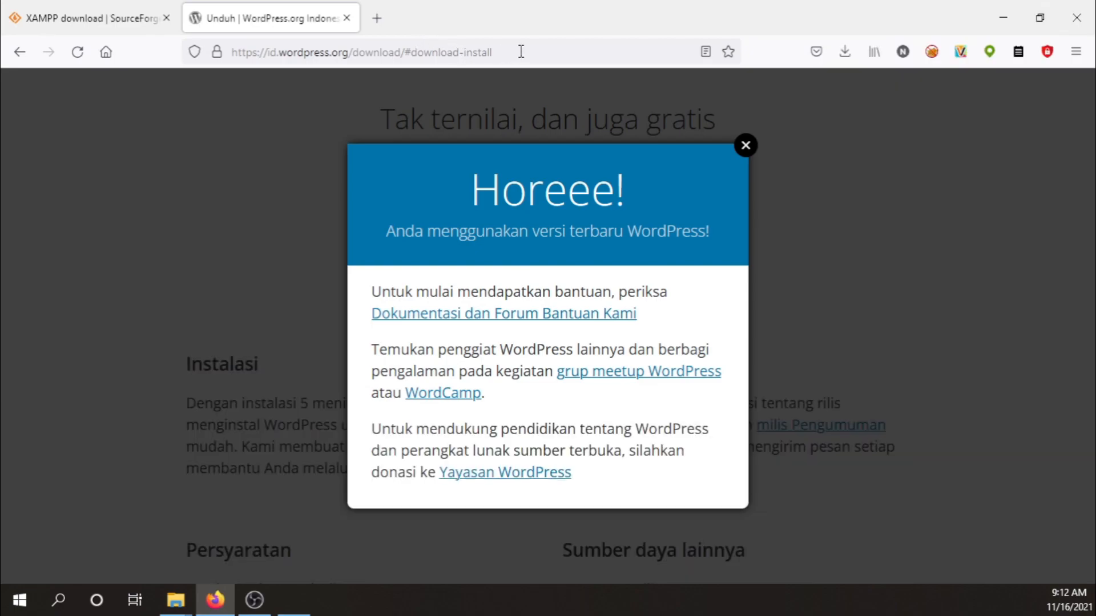
Load localhost, open phpMyAdmin from the XAMPP dashboard, and minimise Firefox.
left_click(521, 51)
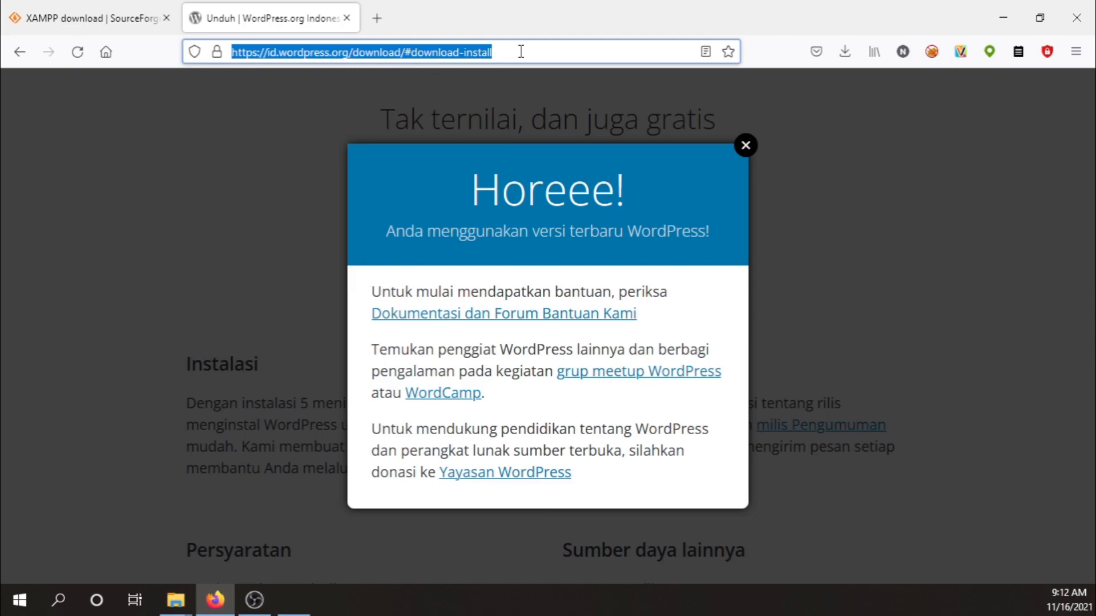
type("local")
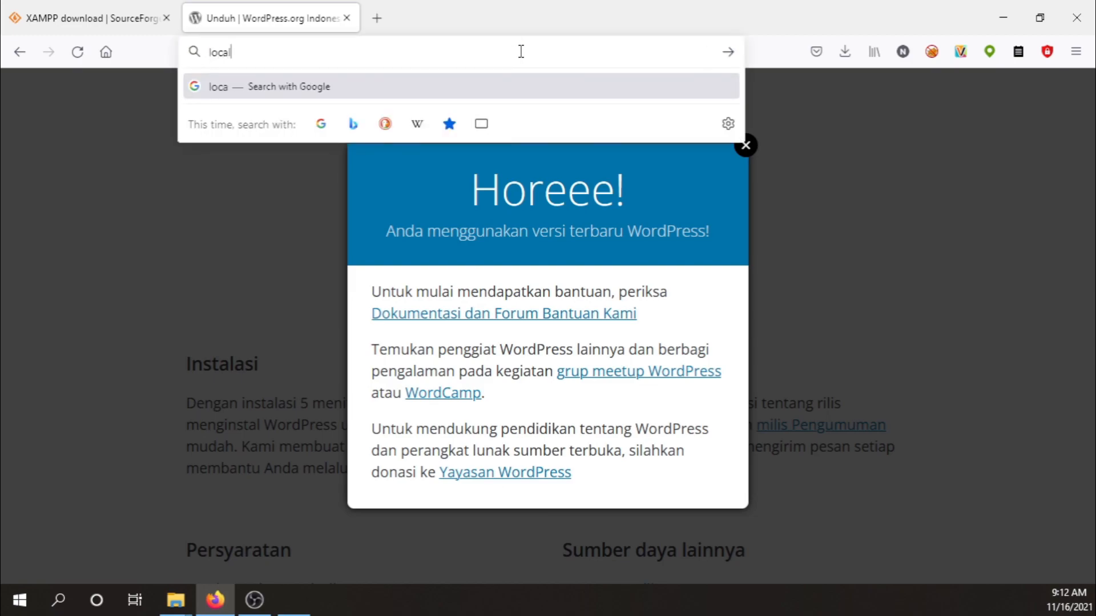
type("host")
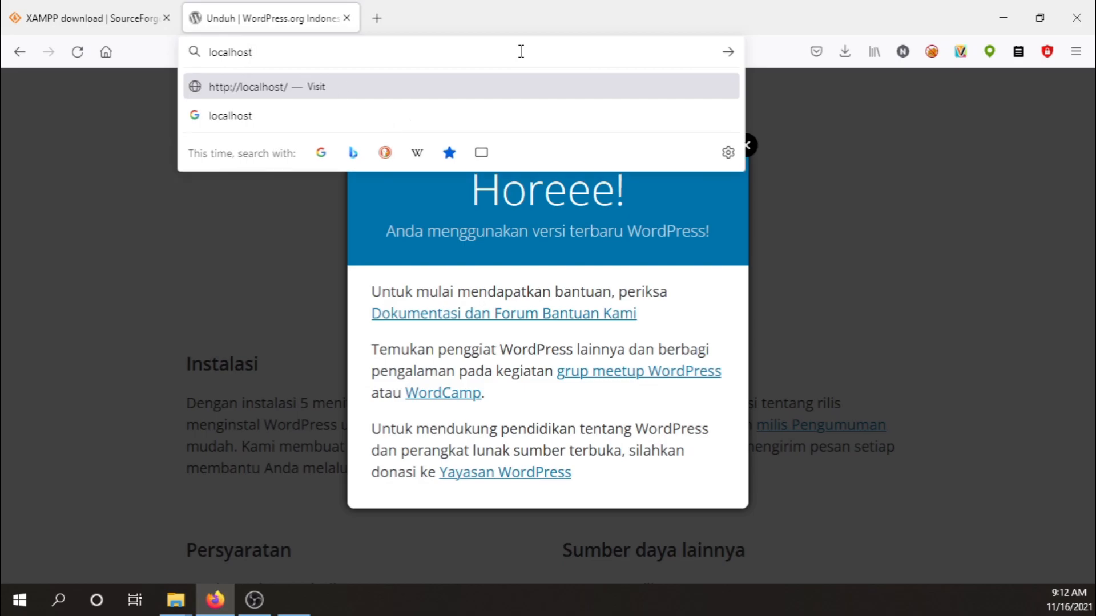
key("Return")
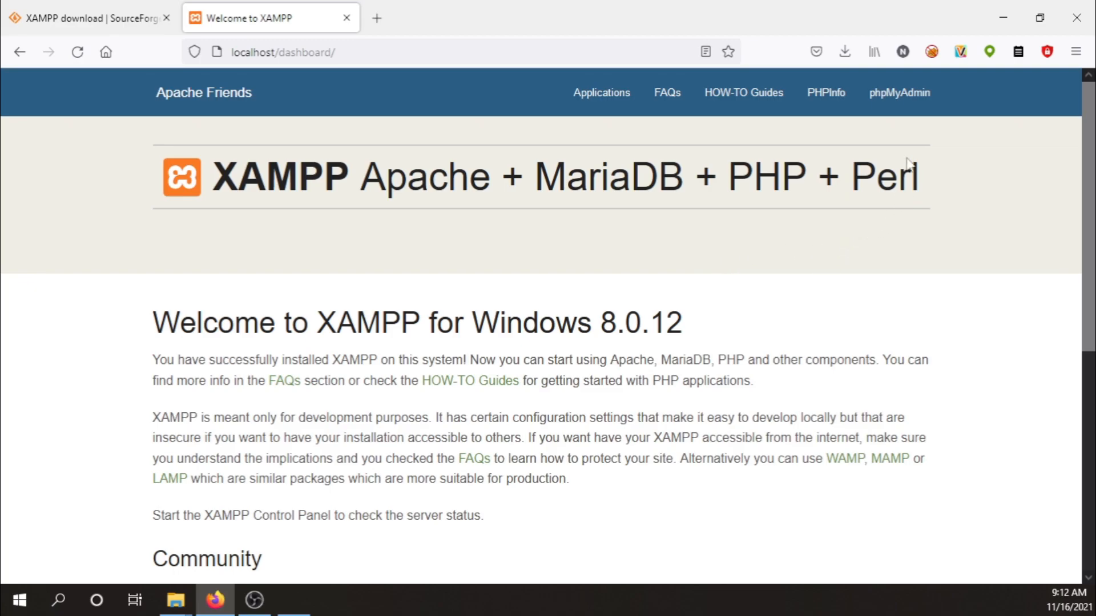
left_click(898, 104)
scroll(708, 211, "up", 2)
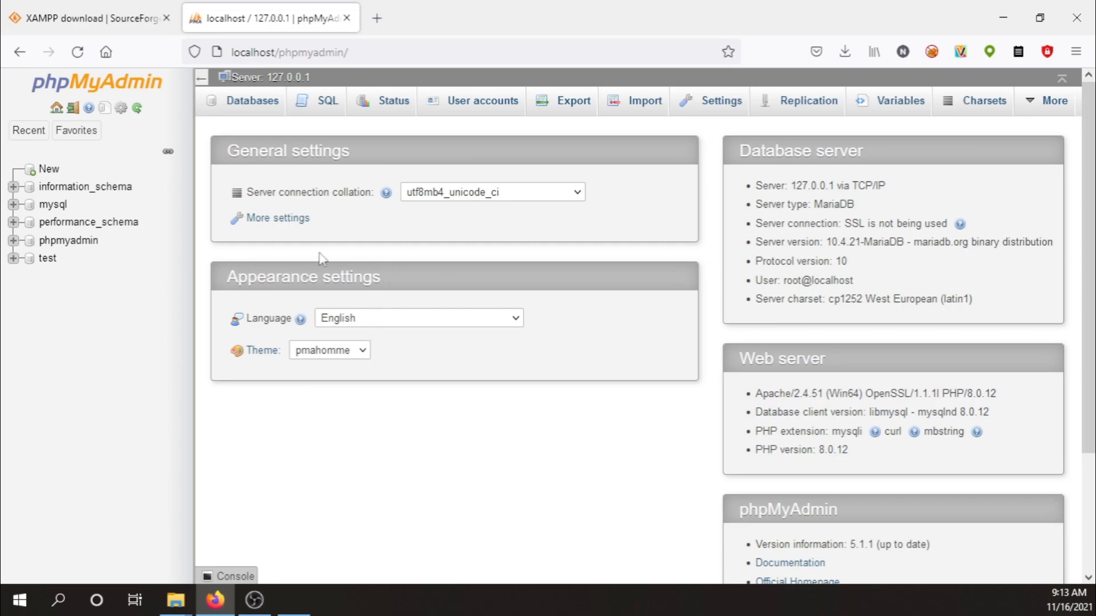
left_click(222, 606)
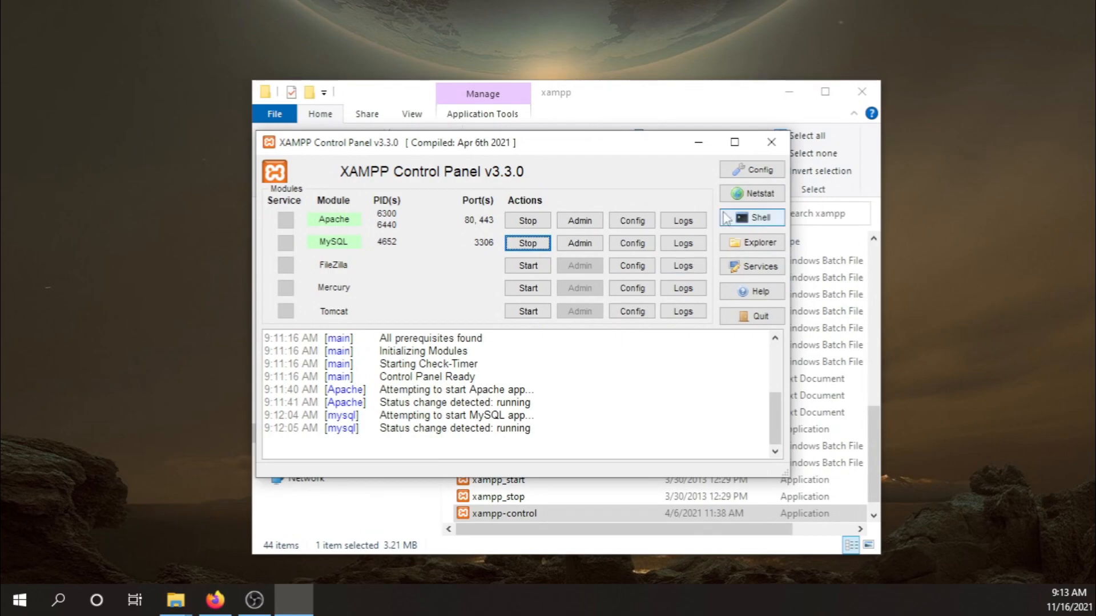
Minimise the XAMPP control panel and browse File Explorer from Downloads to C:\xampp.
left_click(699, 142)
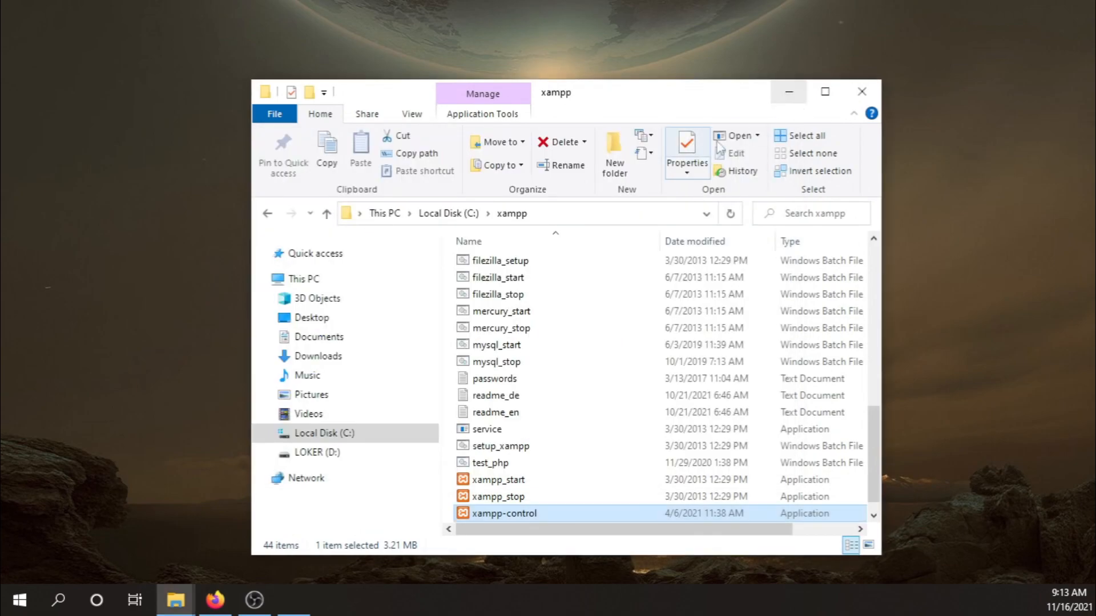
left_click(336, 357)
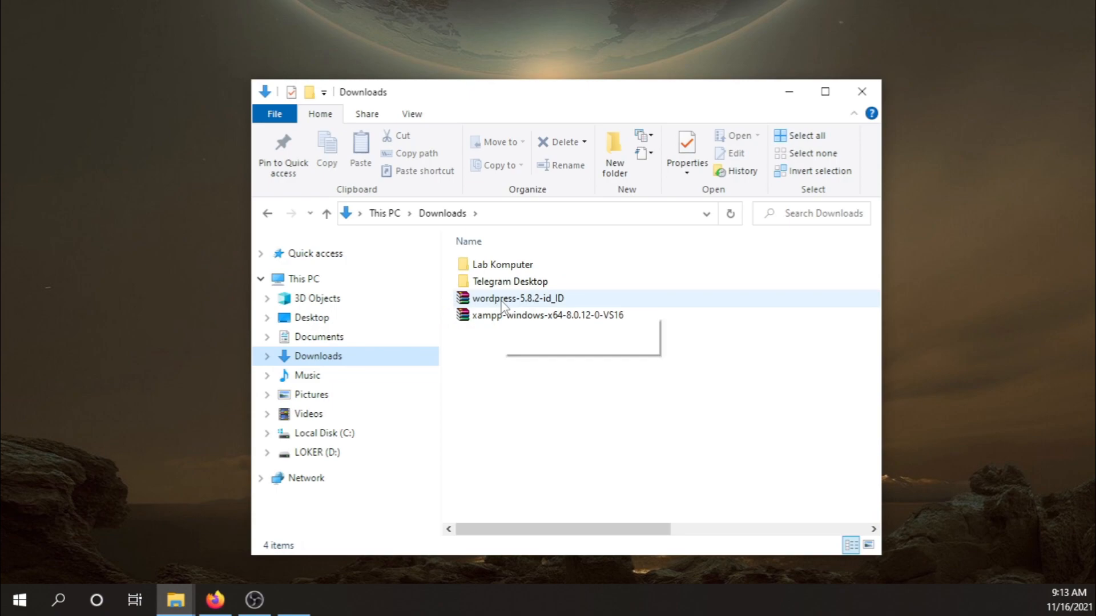
left_click(370, 437)
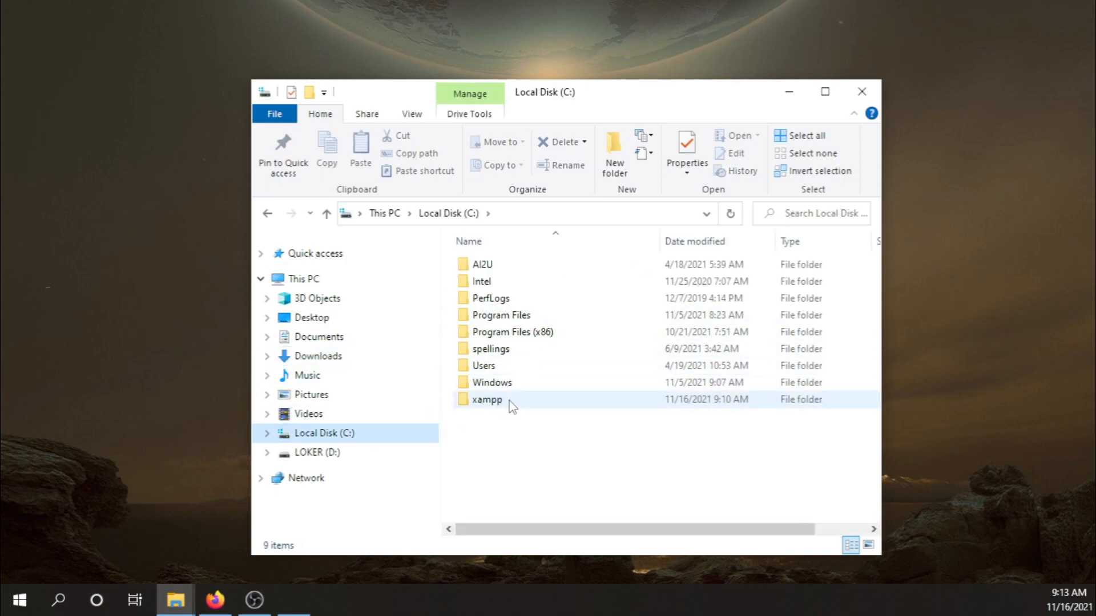
left_click(508, 401)
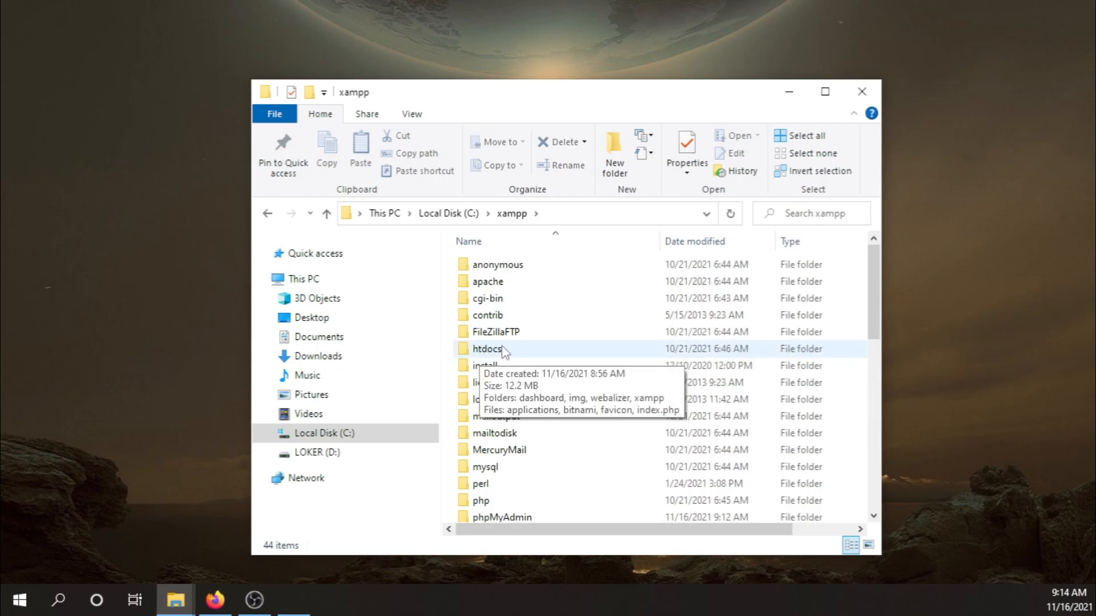
Return to Downloads and bring up the context menu of the wordpress-5.8.2-id_ID archive.
left_click(346, 359)
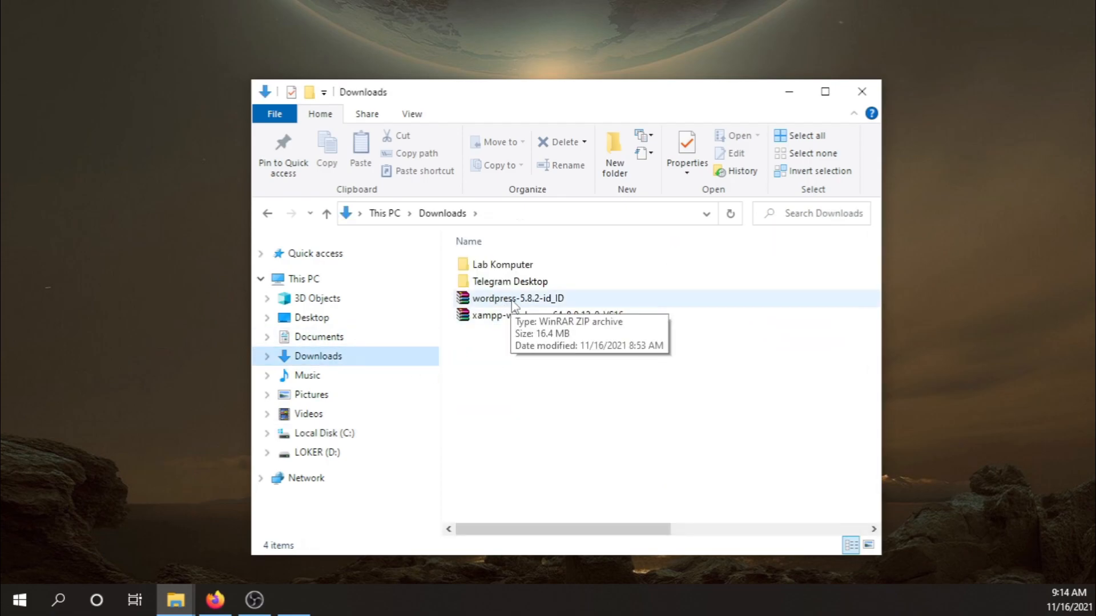
left_click(511, 298)
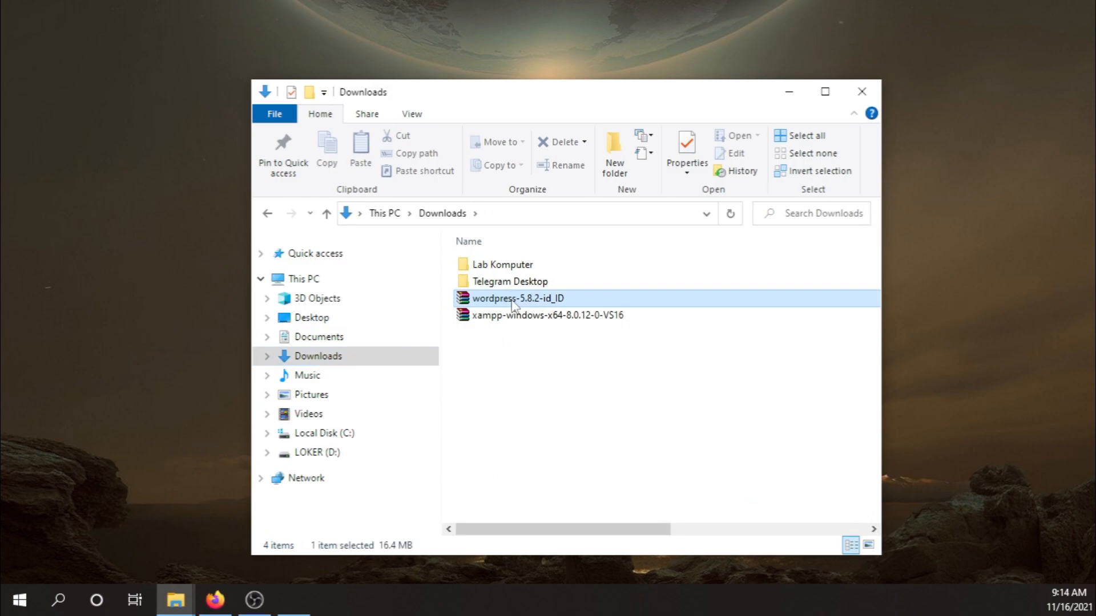
right_click(510, 299)
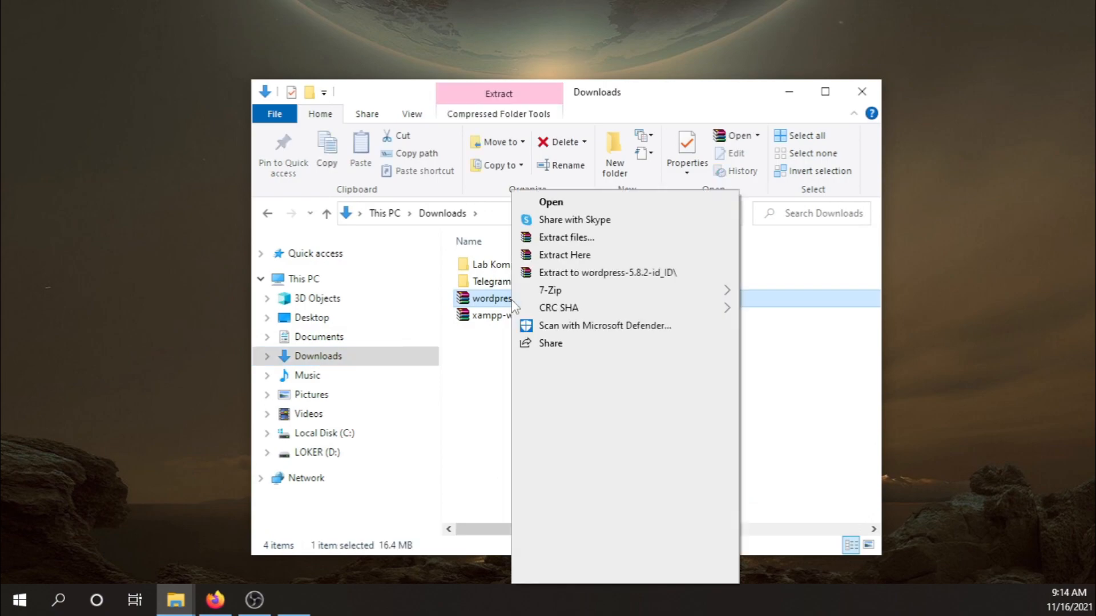
Extract wordpress-5.8.2-id_ID with WinRAR into C:\xampp\htdocs, then show drive C: in File Explorer.
left_click(594, 246)
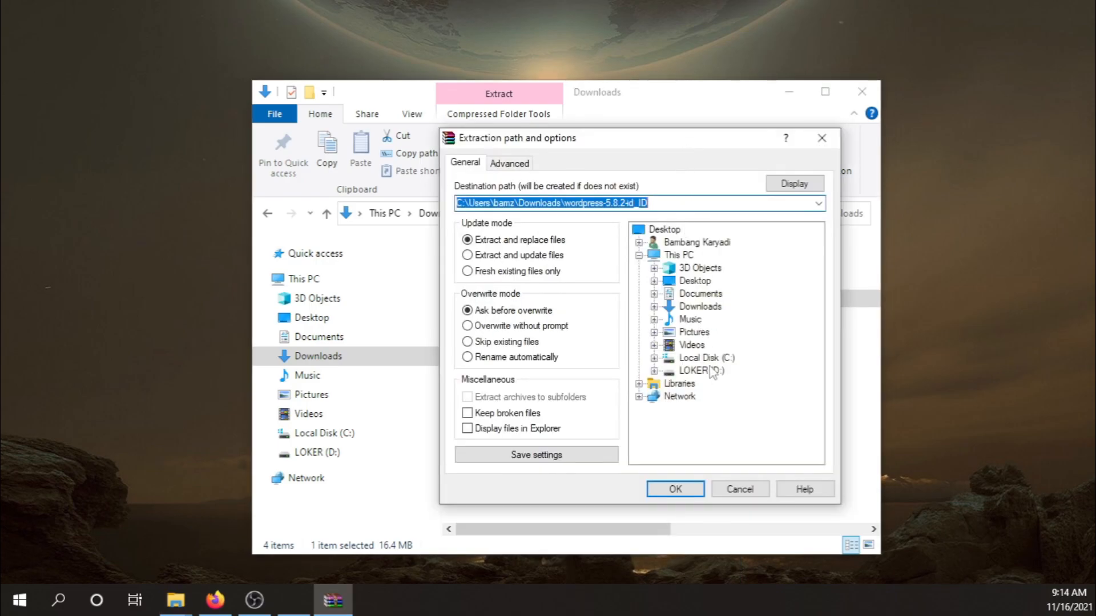
left_click(654, 358)
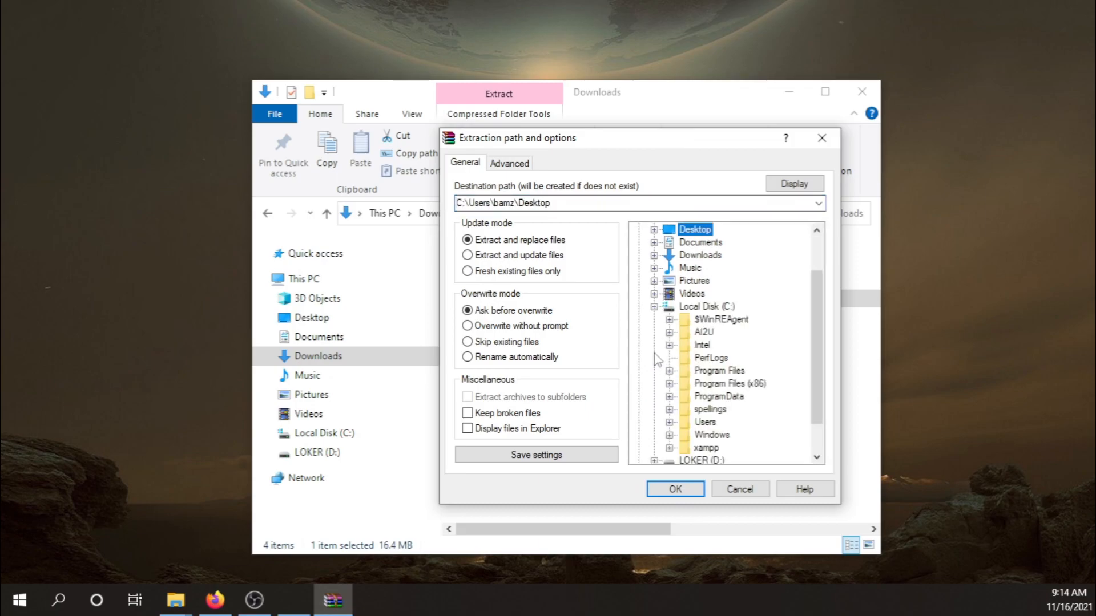
scroll(666, 344, "down", 1)
left_click(669, 411)
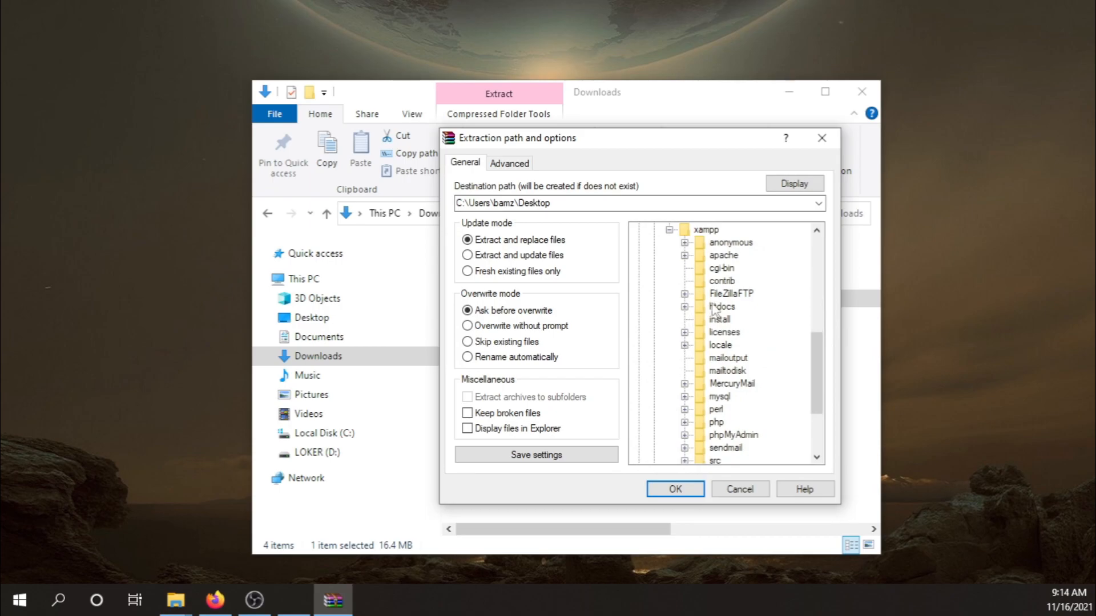
left_click(723, 308)
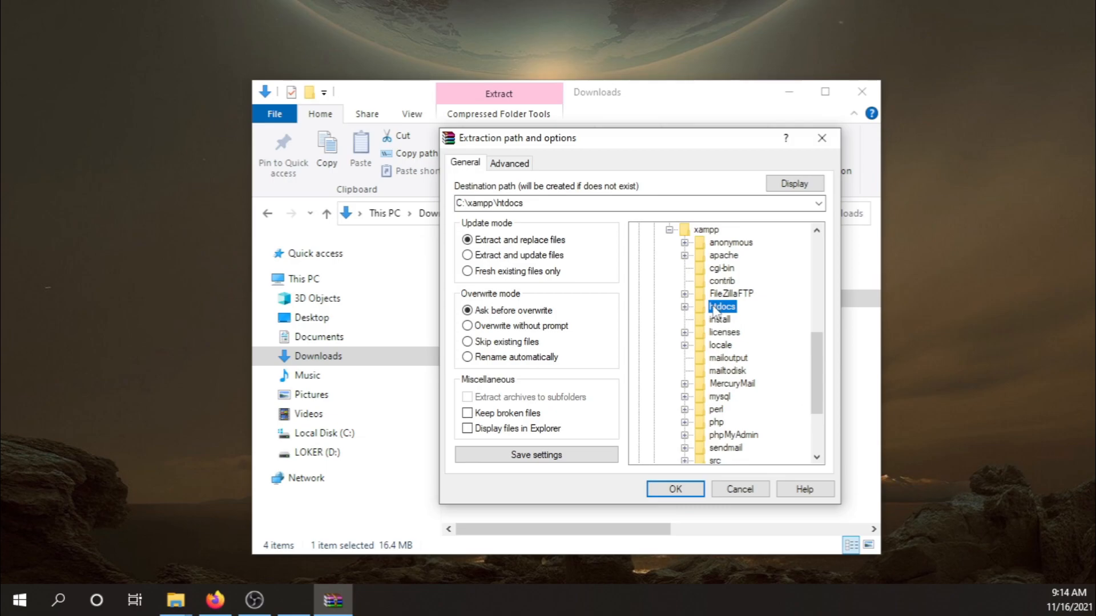
left_click(685, 492)
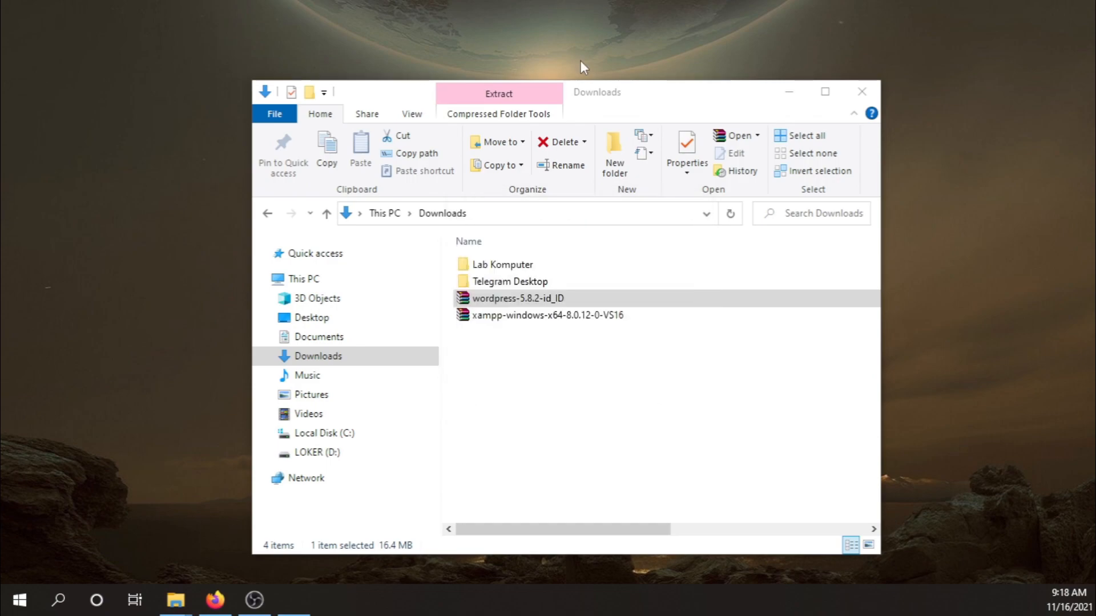
left_click(359, 435)
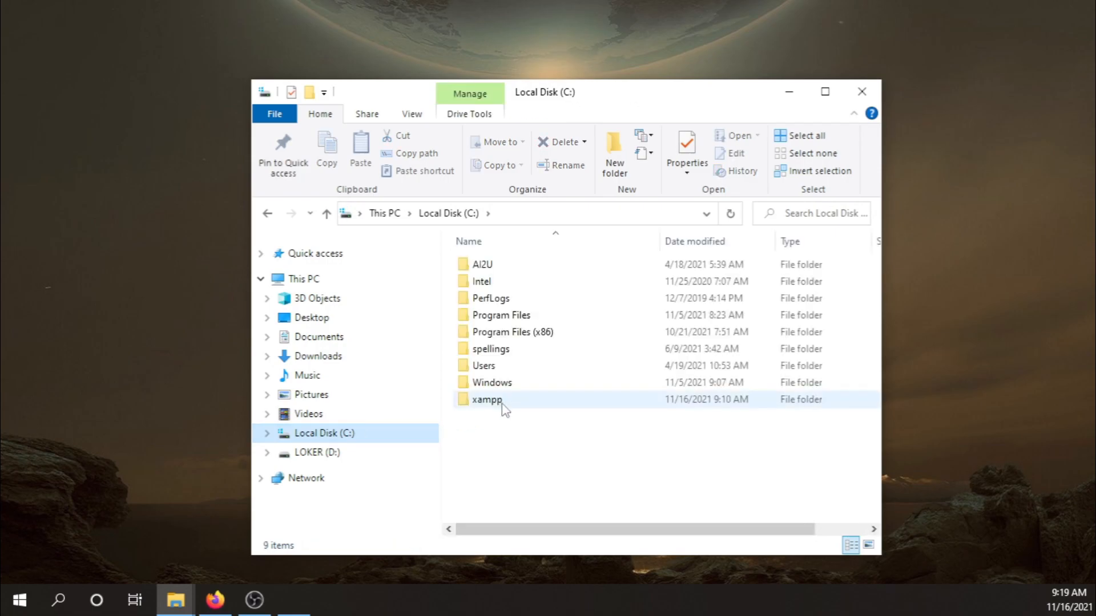
Rename the wordpress folder in C:\xampp\htdocs to nahlcode and return to Firefox's phpMyAdmin.
left_click(502, 403)
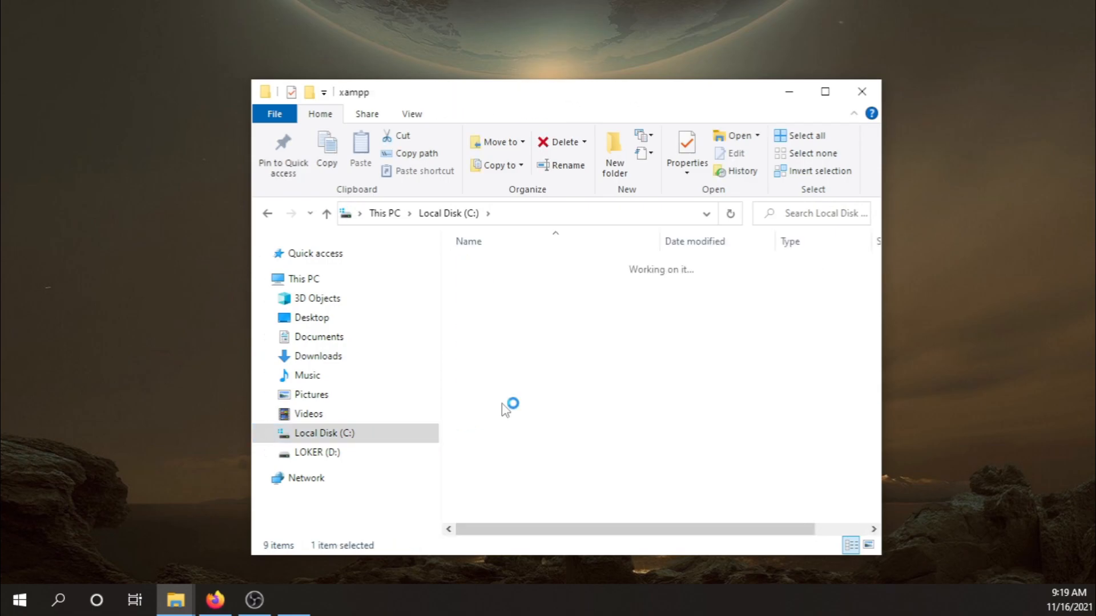
double_click(507, 350)
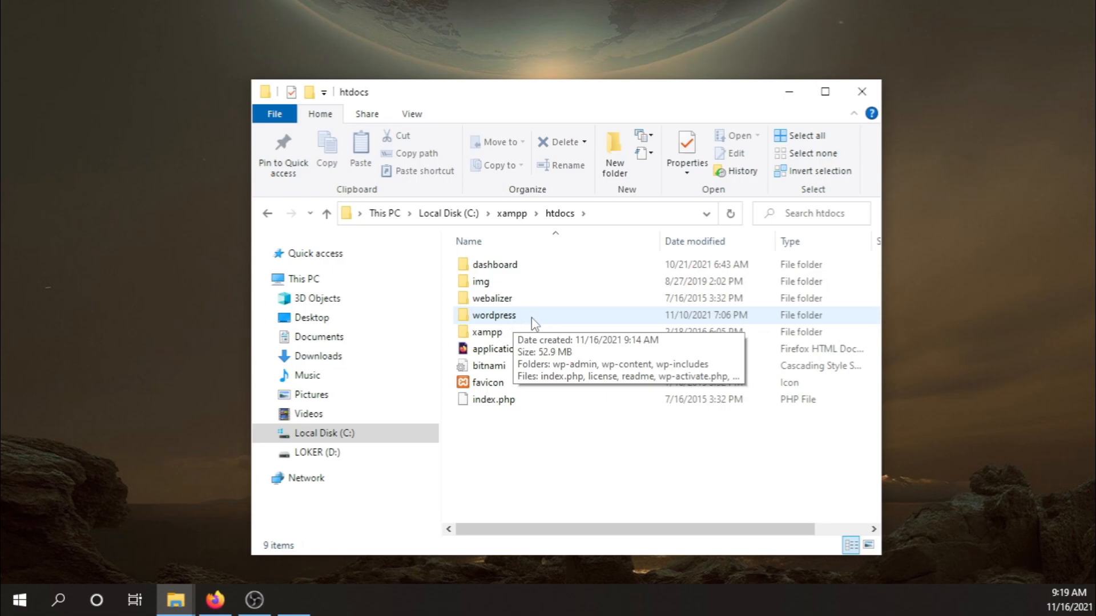
left_click(533, 321)
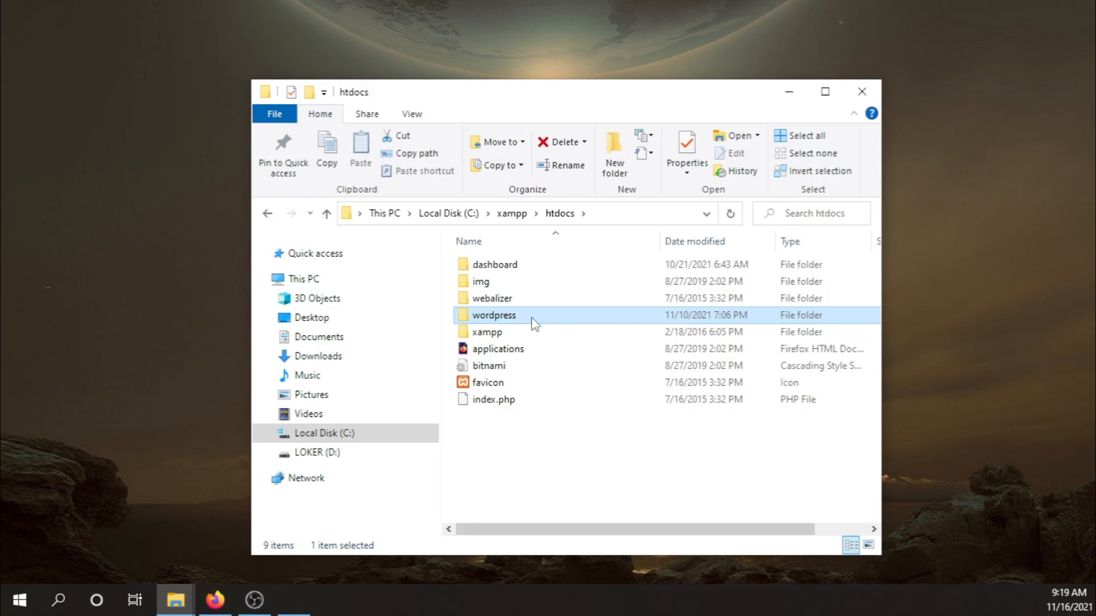
key("F2")
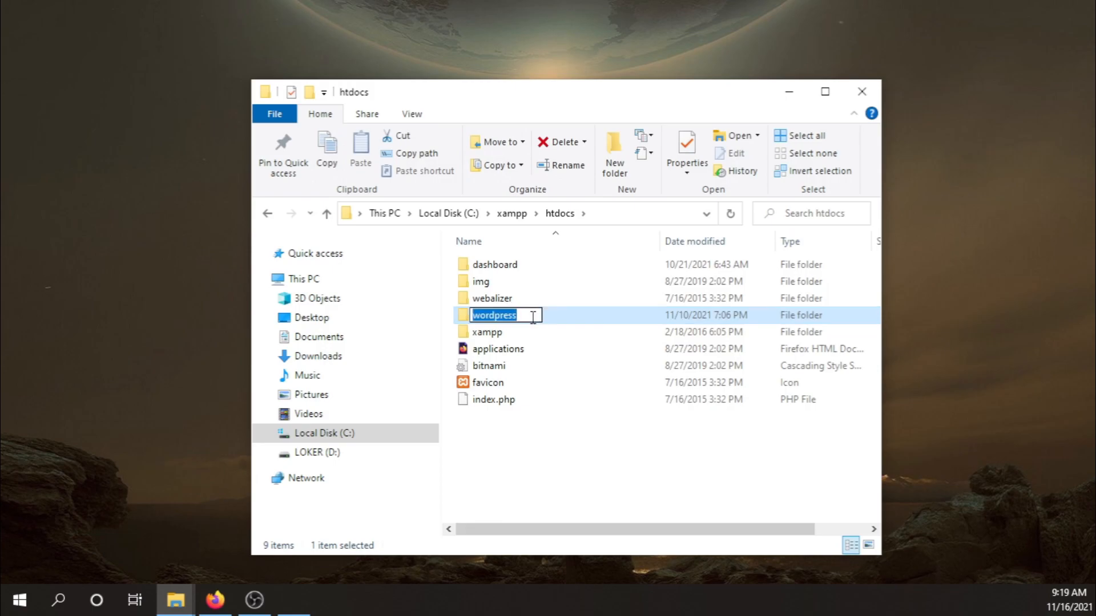
type("nahlcode")
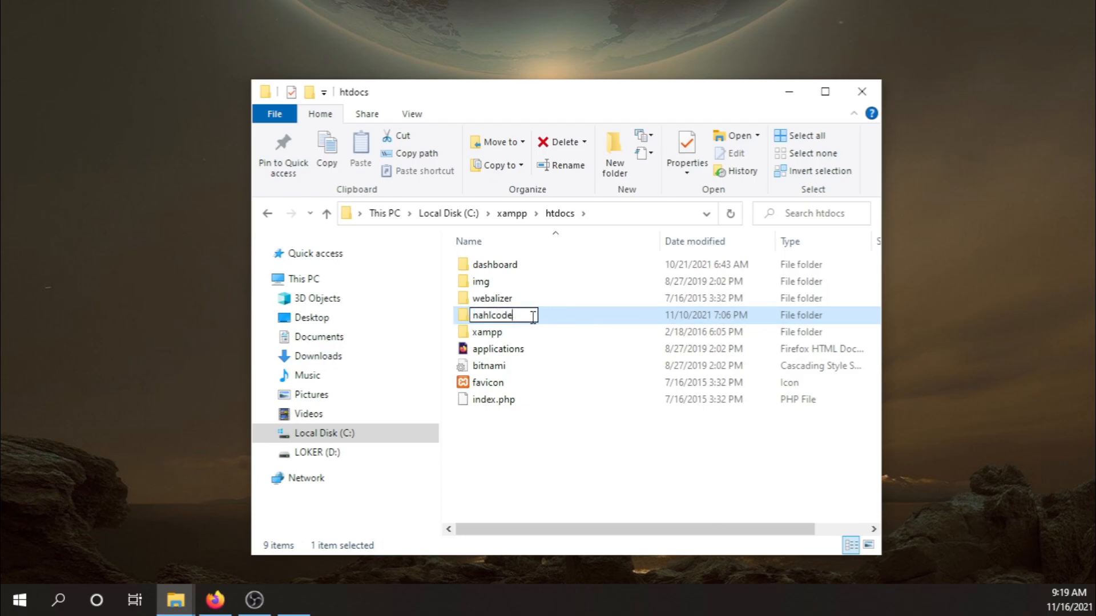
key("Return")
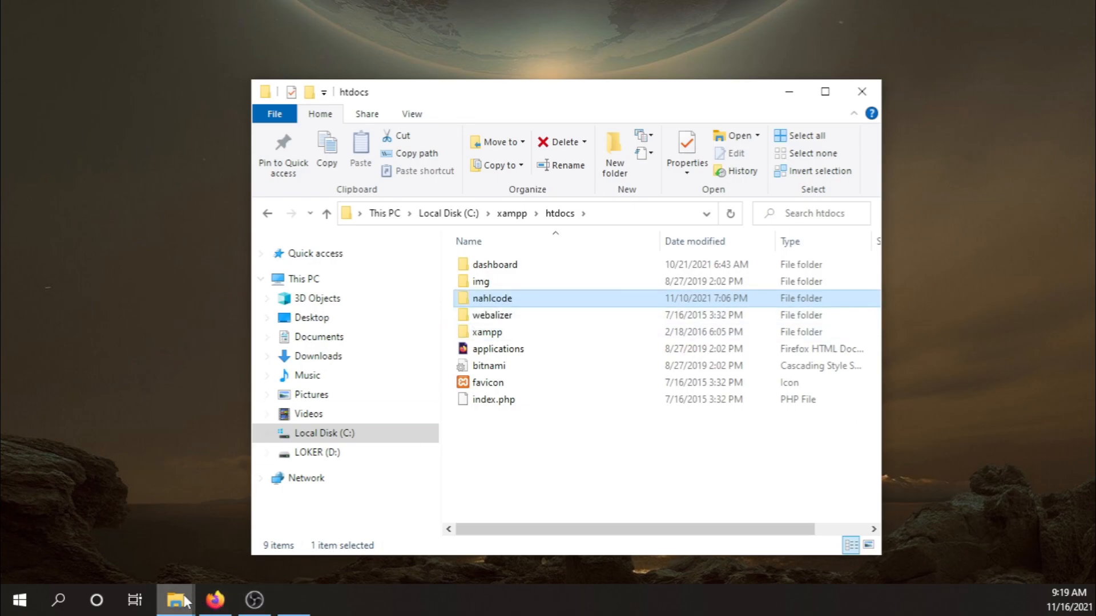
left_click(231, 604)
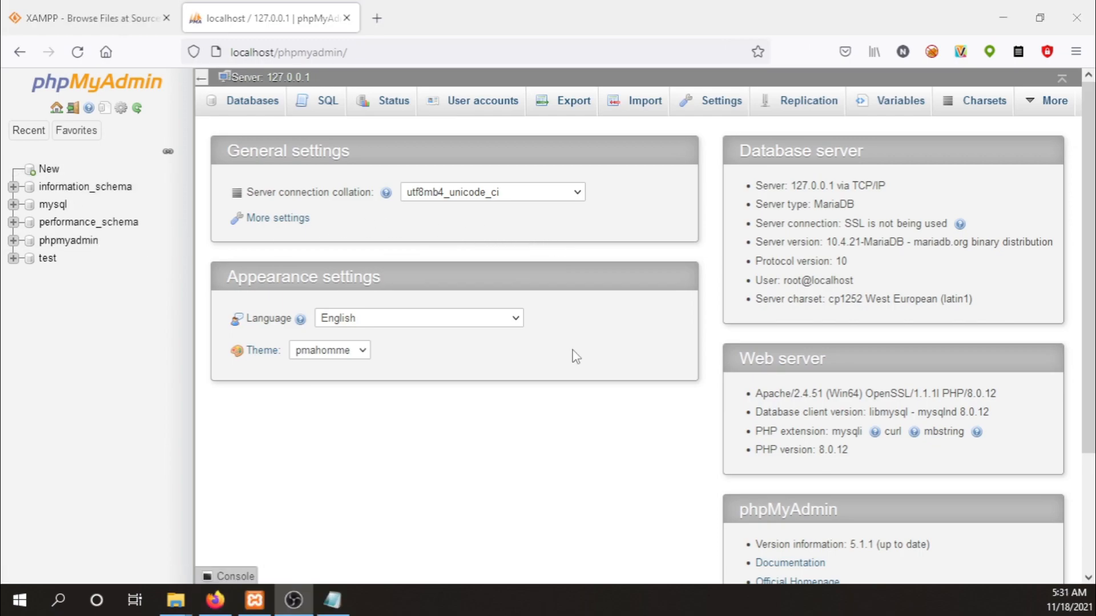
Create the database nahlcode_db with utf8_general_ci collation in phpMyAdmin.
left_click(50, 170)
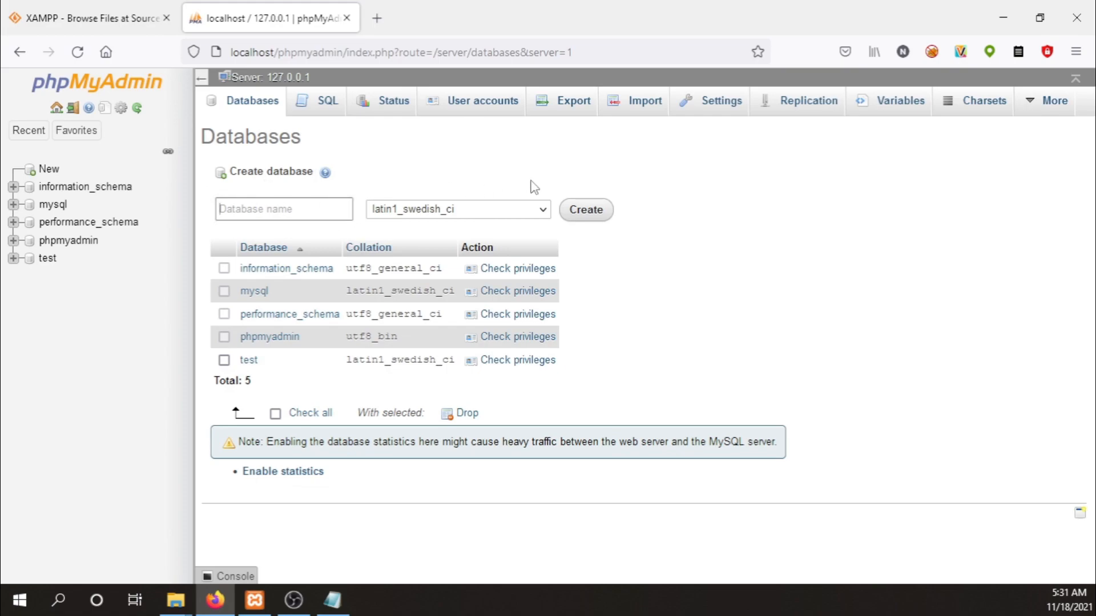
type("nahlcode_db")
left_click(530, 210)
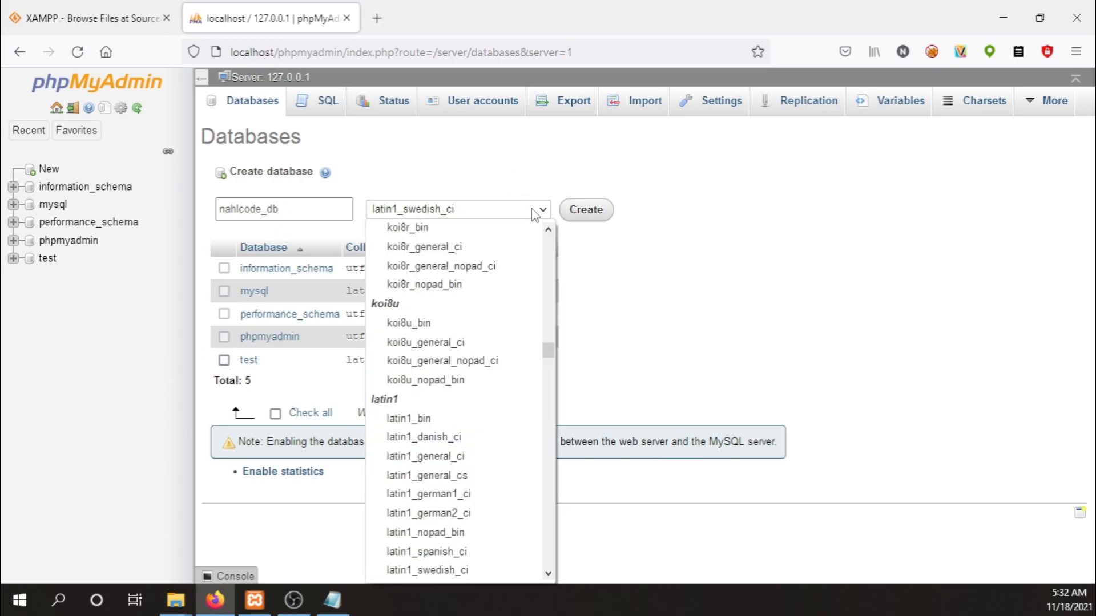
scroll(526, 304, "down", 20)
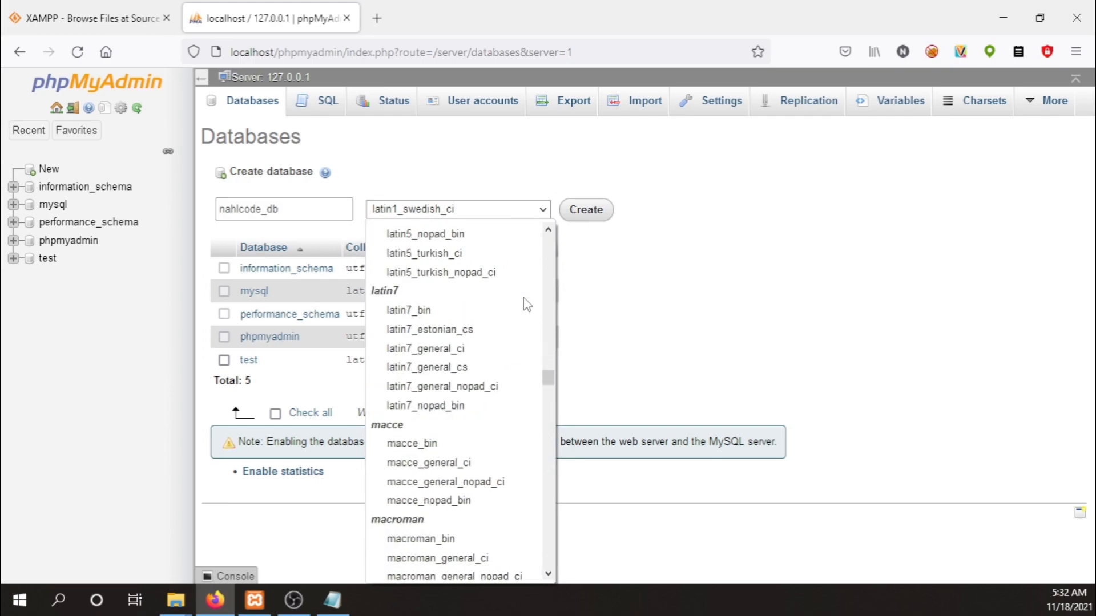
scroll(526, 304, "down", 9)
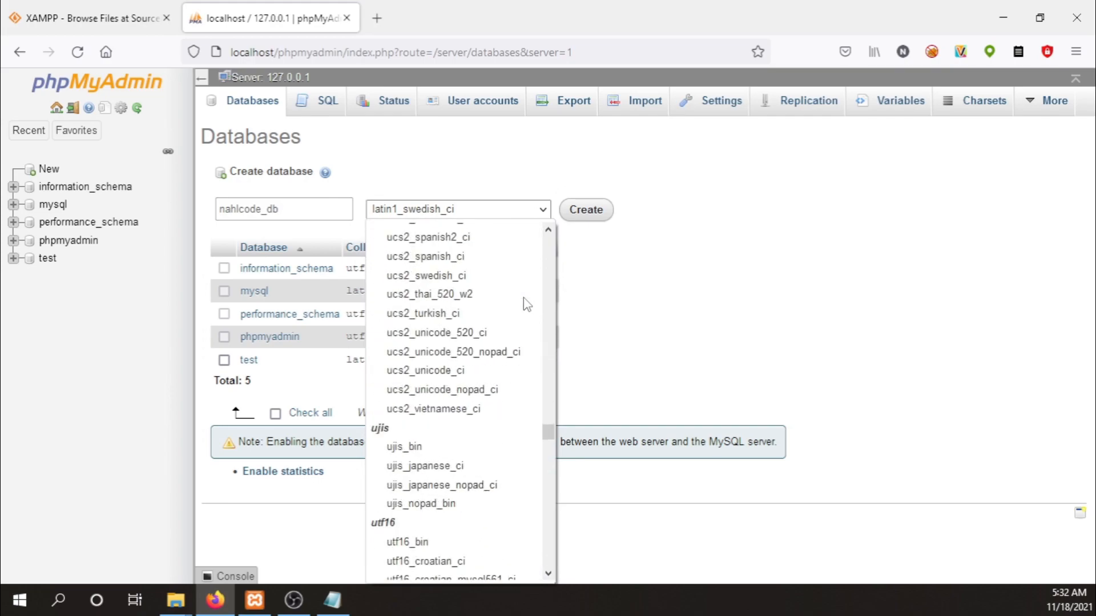
scroll(526, 304, "down", 15)
scroll(526, 304, "down", 18)
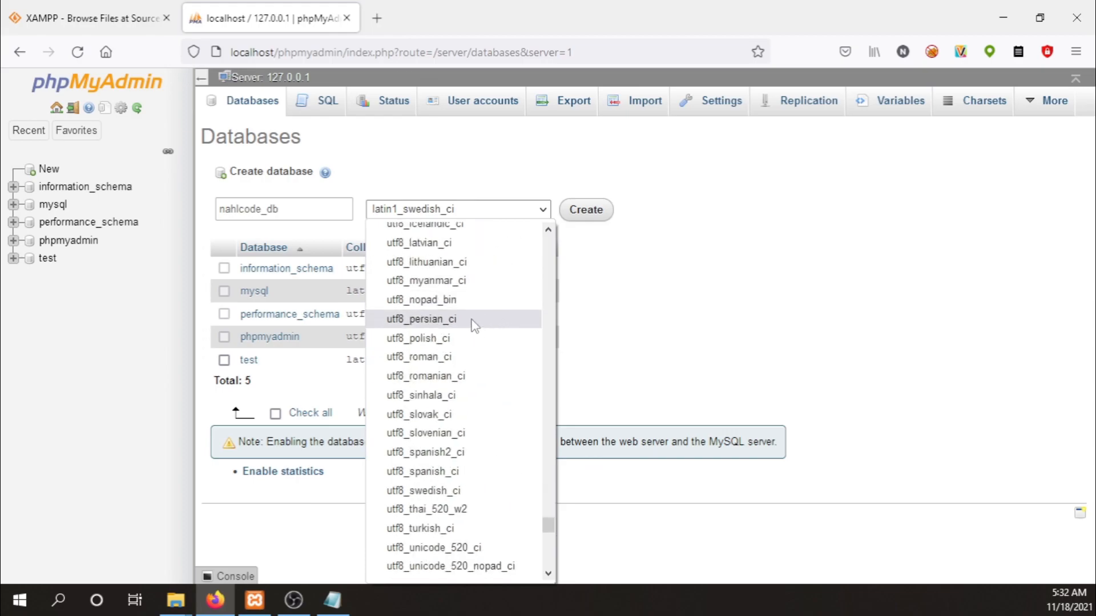
scroll(474, 326, "up", 4)
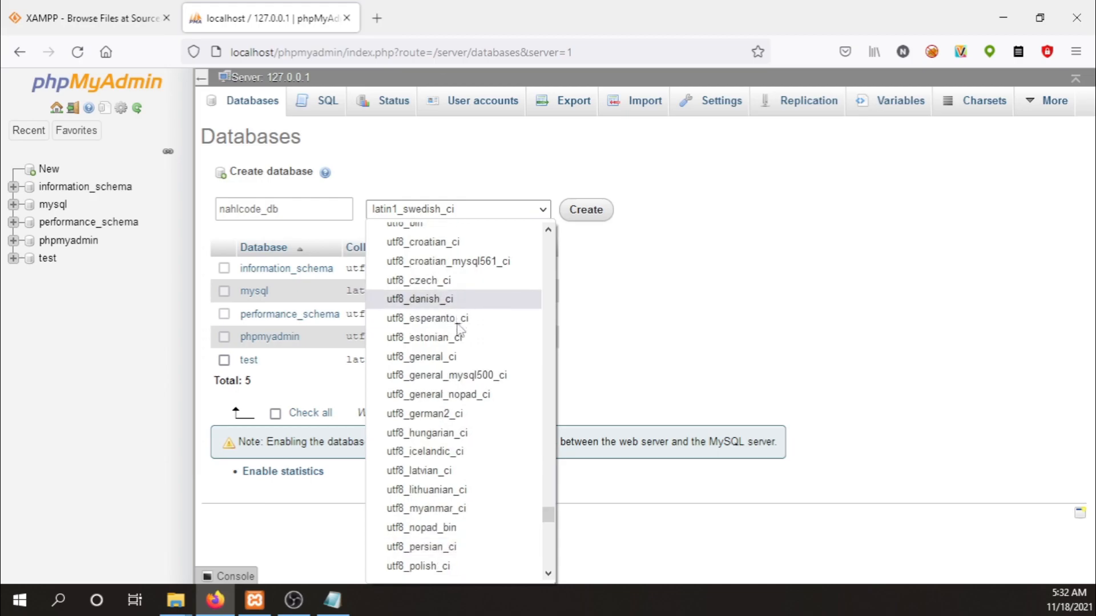
left_click(455, 357)
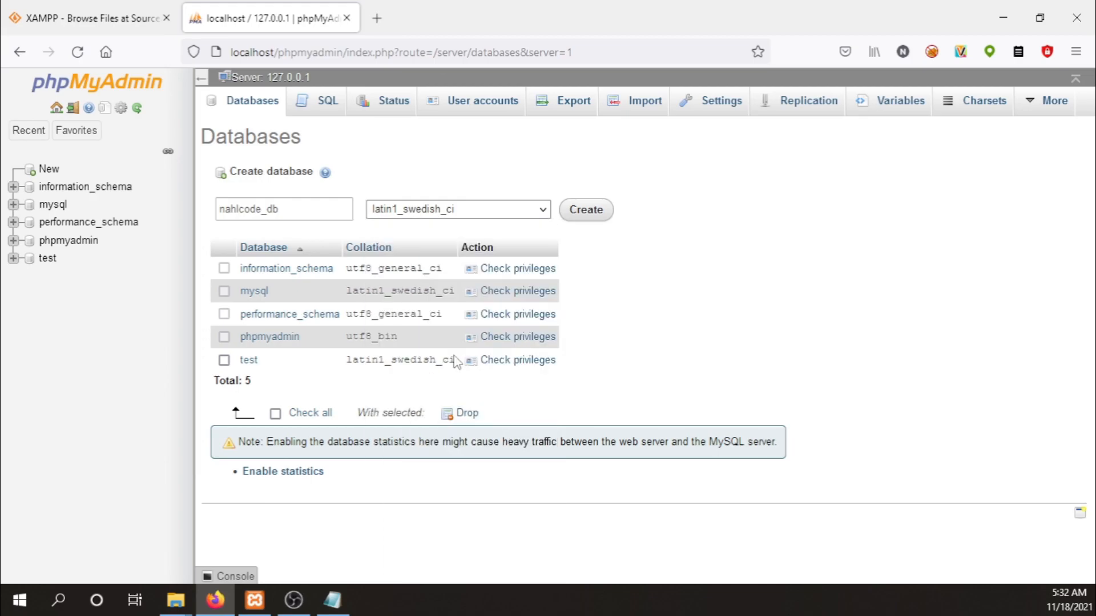
left_click(588, 211)
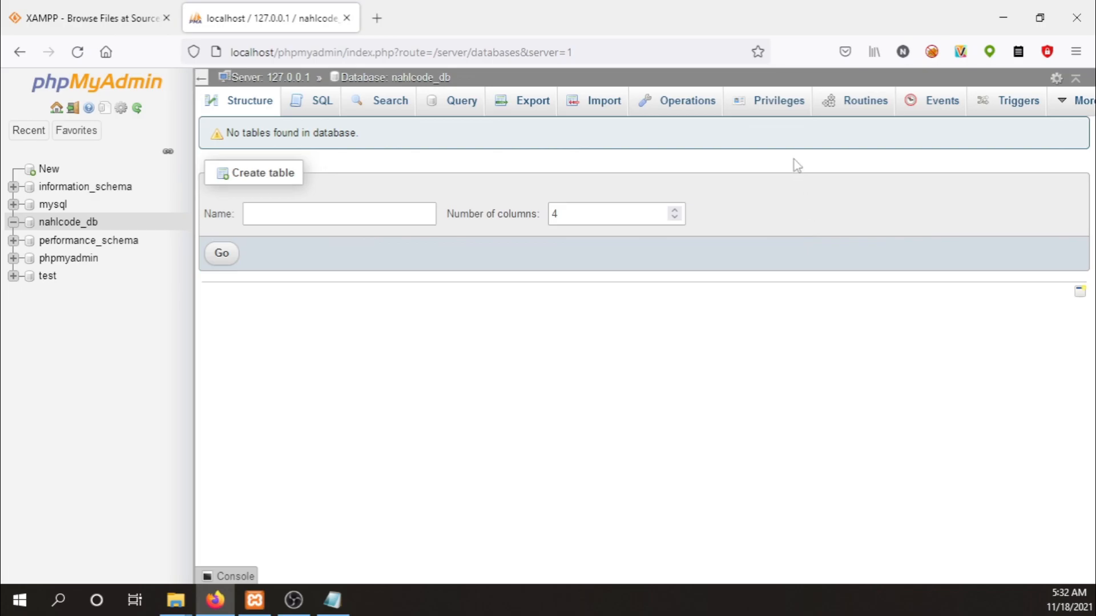
Go to nahlcode_db's Privileges tab and begin adding a new user account.
left_click(779, 101)
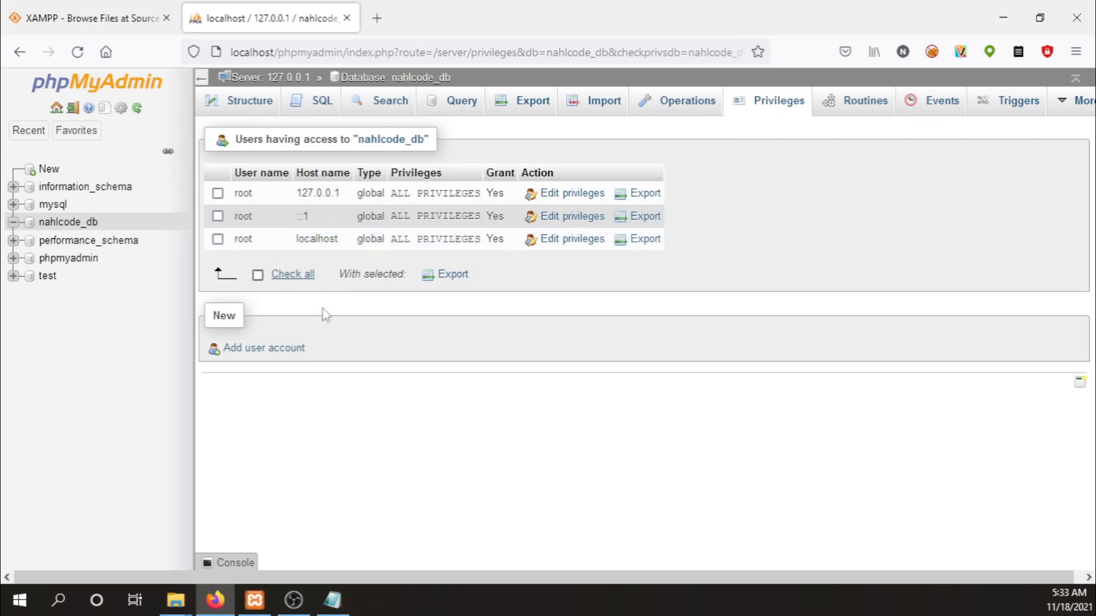
left_click(281, 351)
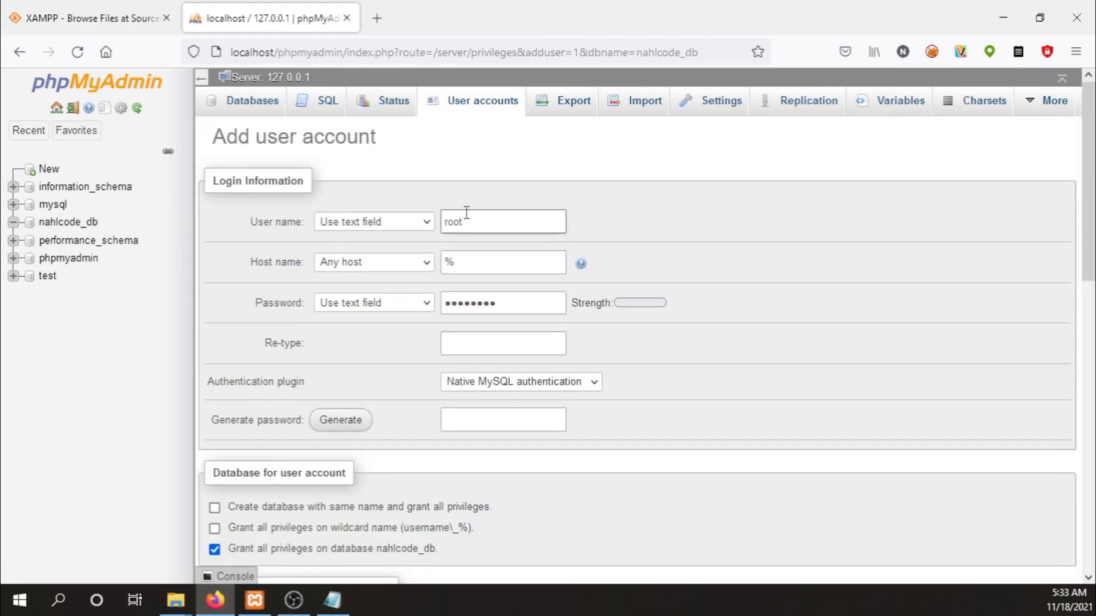
Write the database user name and password under a 'USer Database' heading in a blank Notepad note.
left_click(337, 605)
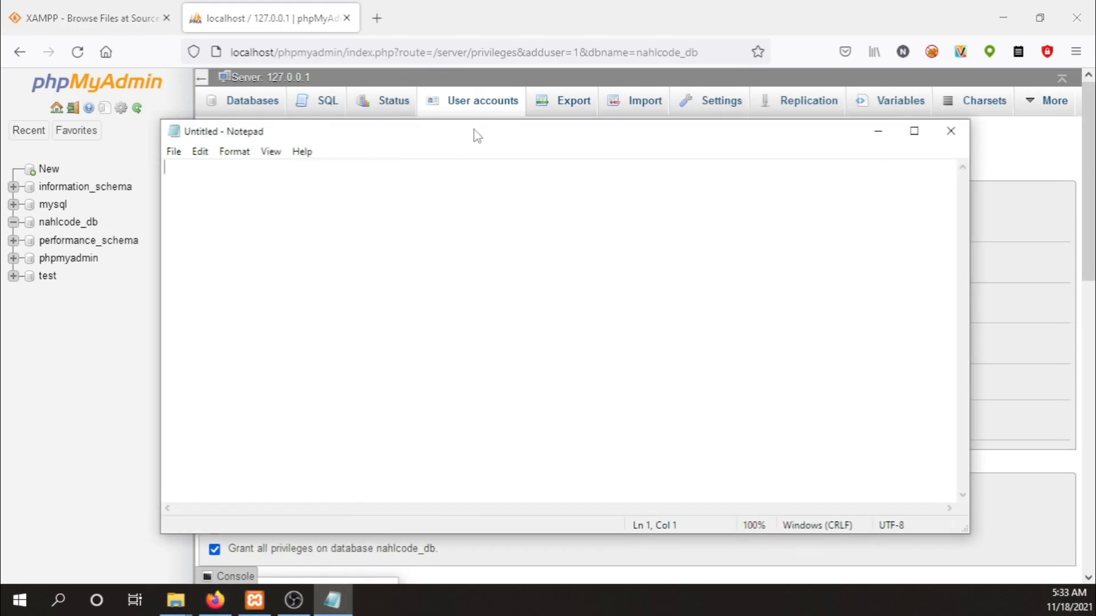
left_click_drag(475, 134, 703, 147)
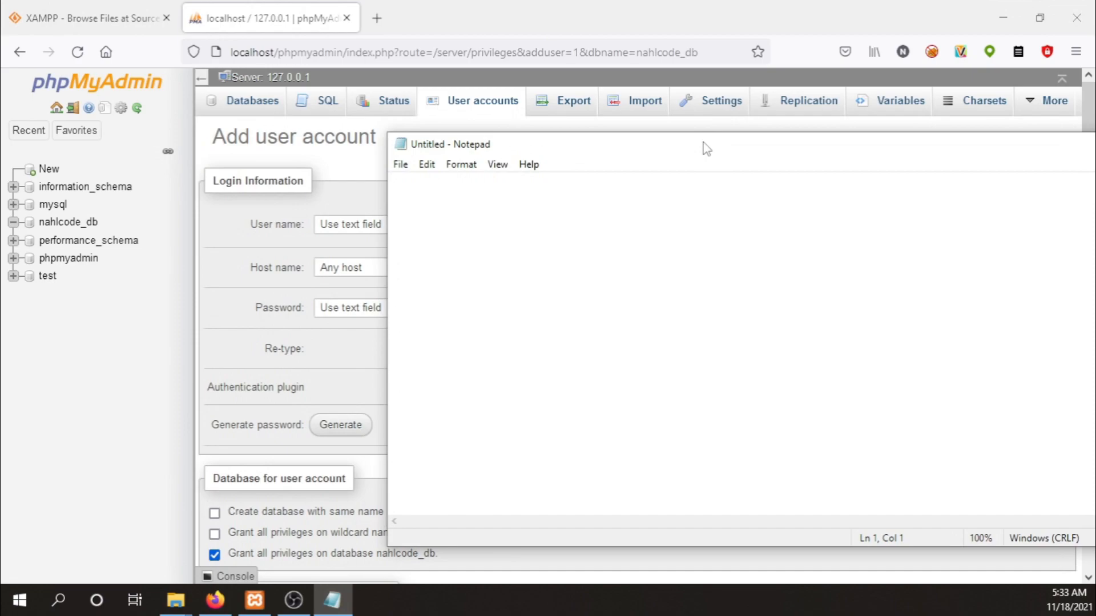
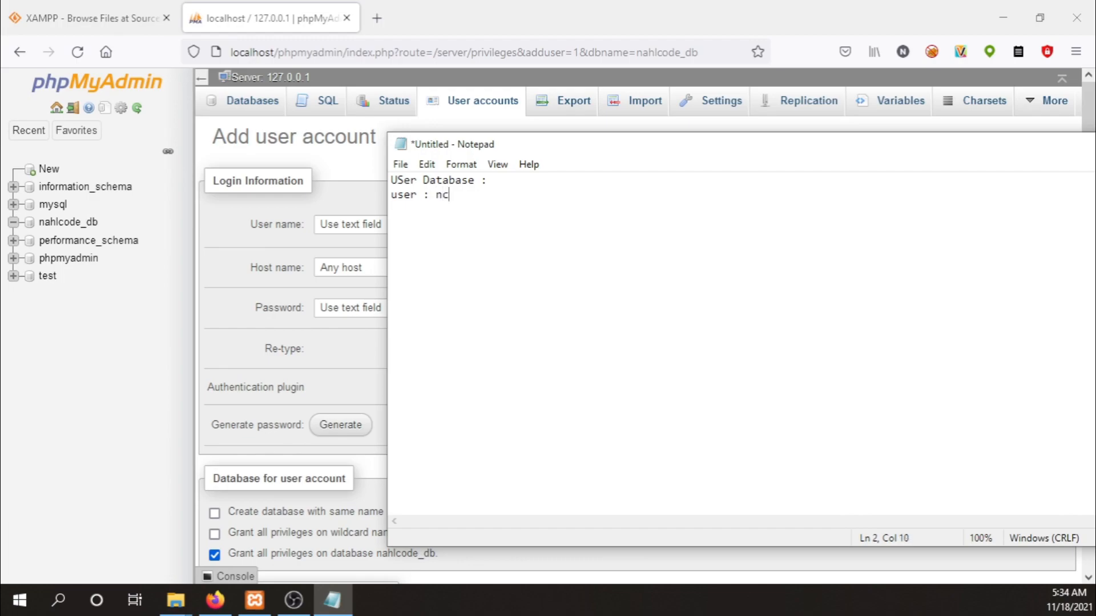
key("BackSpace")
key("BackSpace")
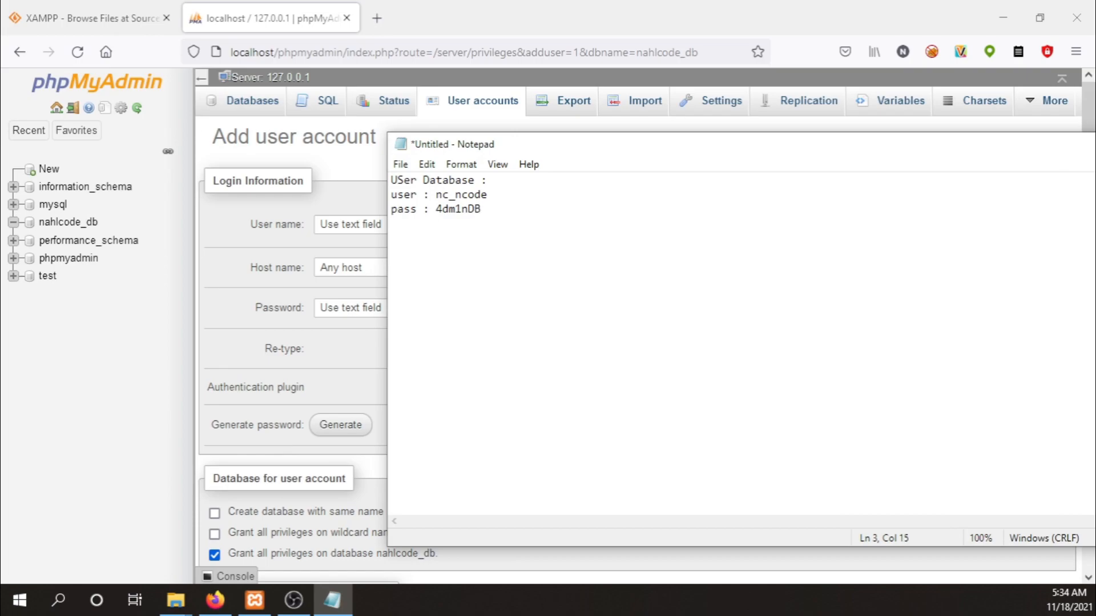
left_click_drag(490, 194, 437, 195)
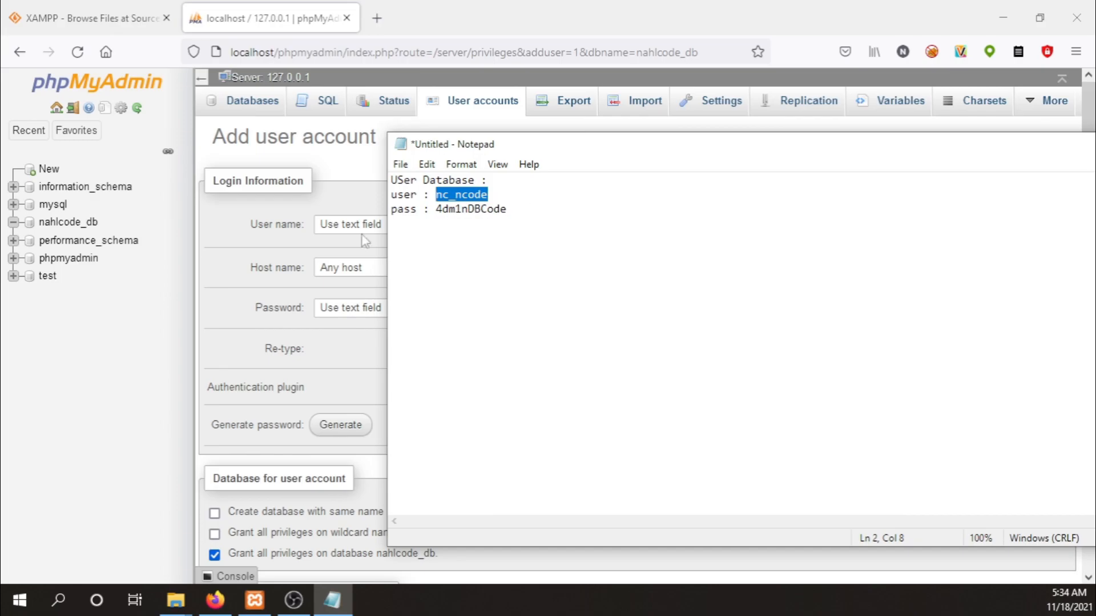
Replace the user name with the noted database user and set Host name to localhost.
left_click(294, 267)
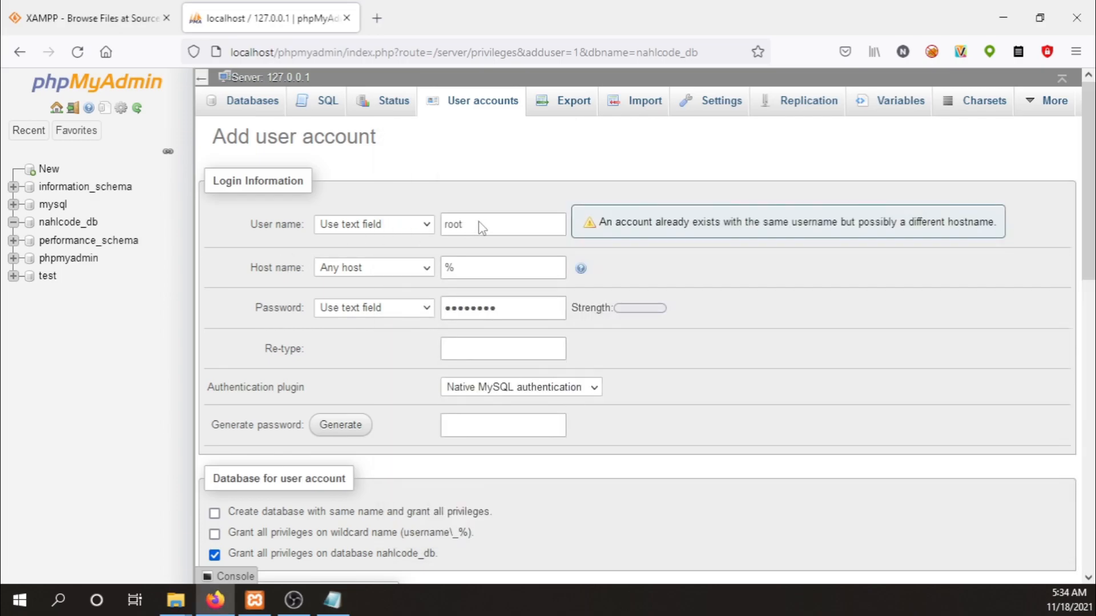
left_click(448, 221)
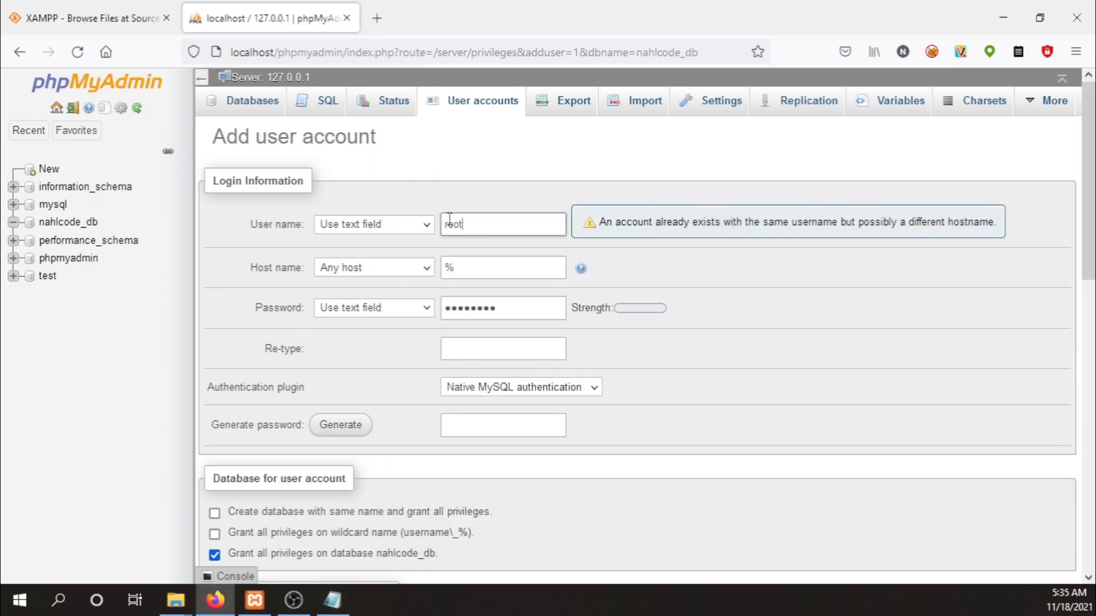
key("ctrl+a")
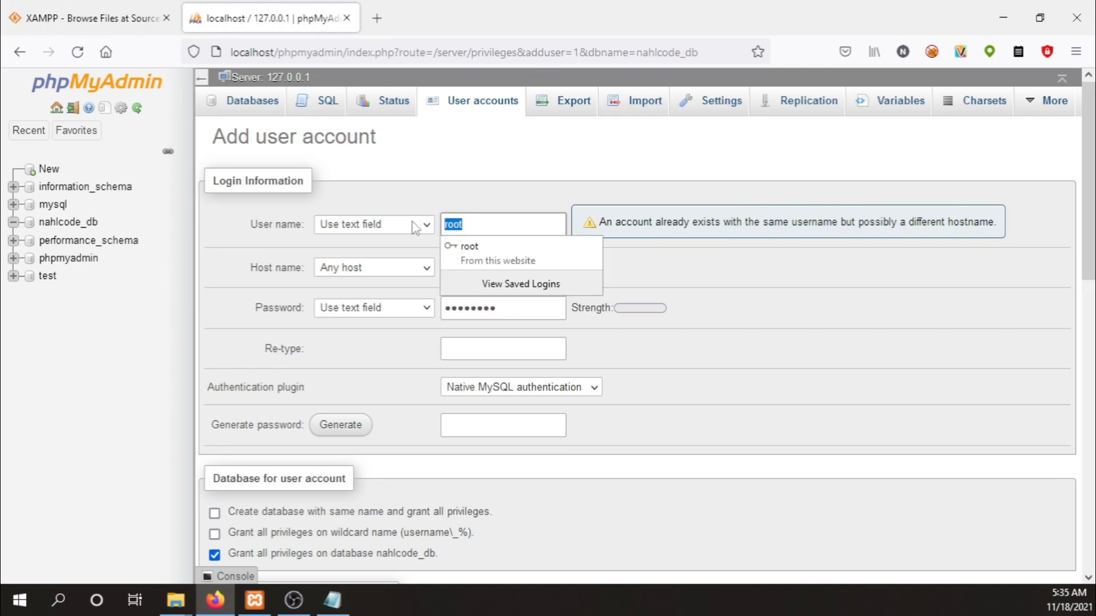
type("nc_ncode")
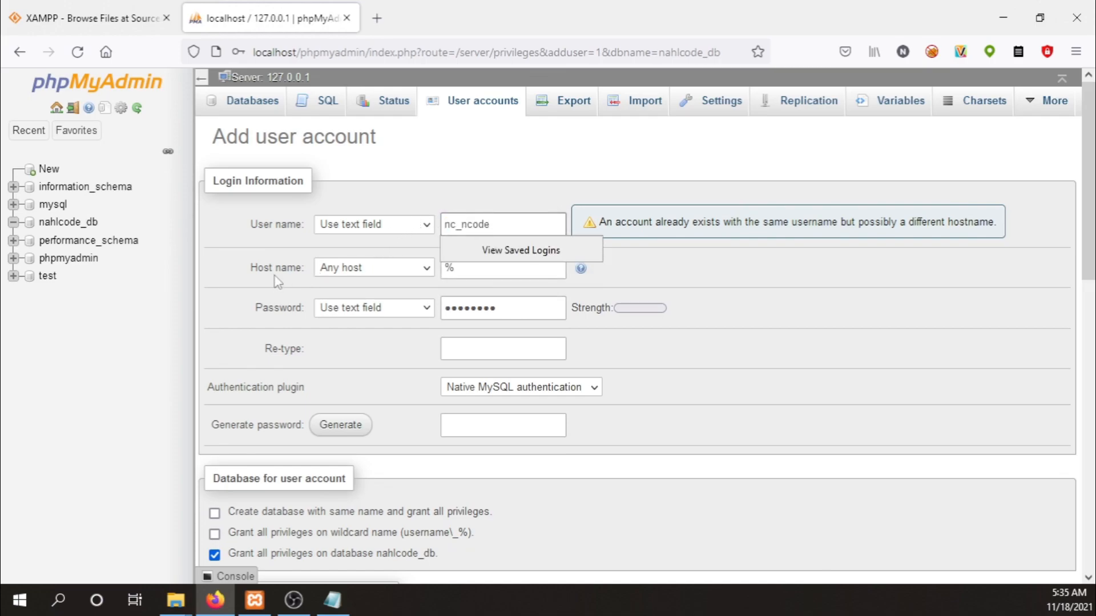
left_click(480, 268)
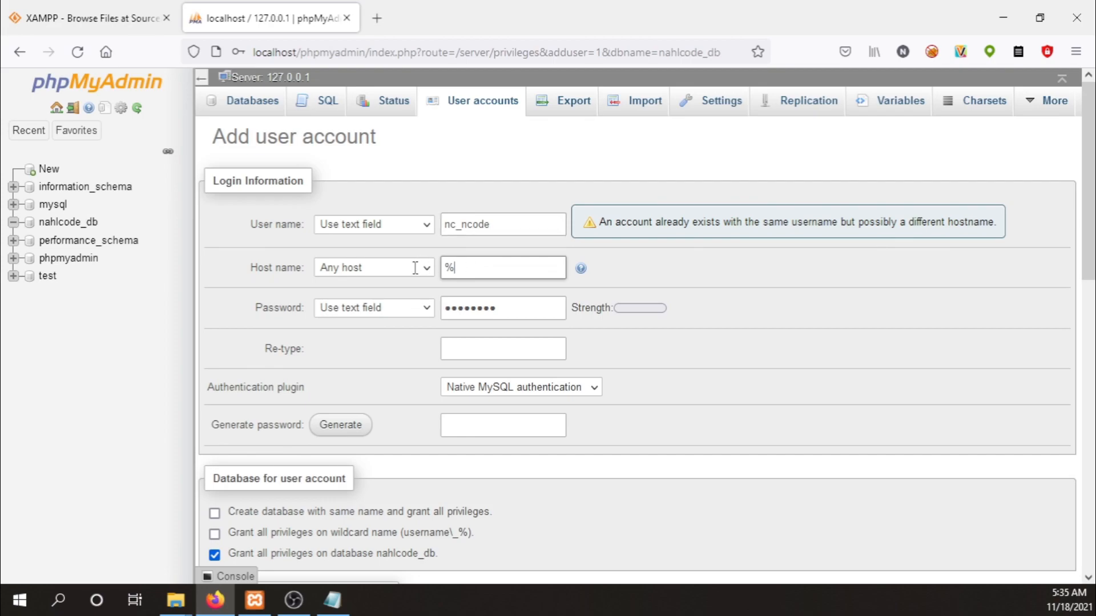
key("ctrl+a")
key("BackSpace")
type("local")
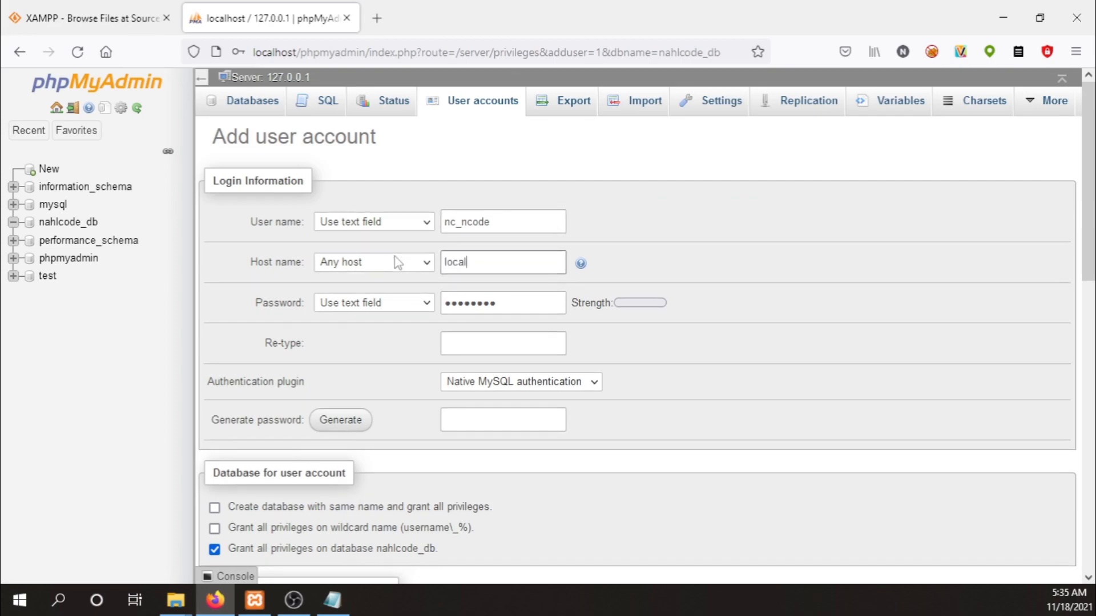
type("host")
Copy the noted password from Notepad into both the Password and Re-type fields.
left_click(333, 599)
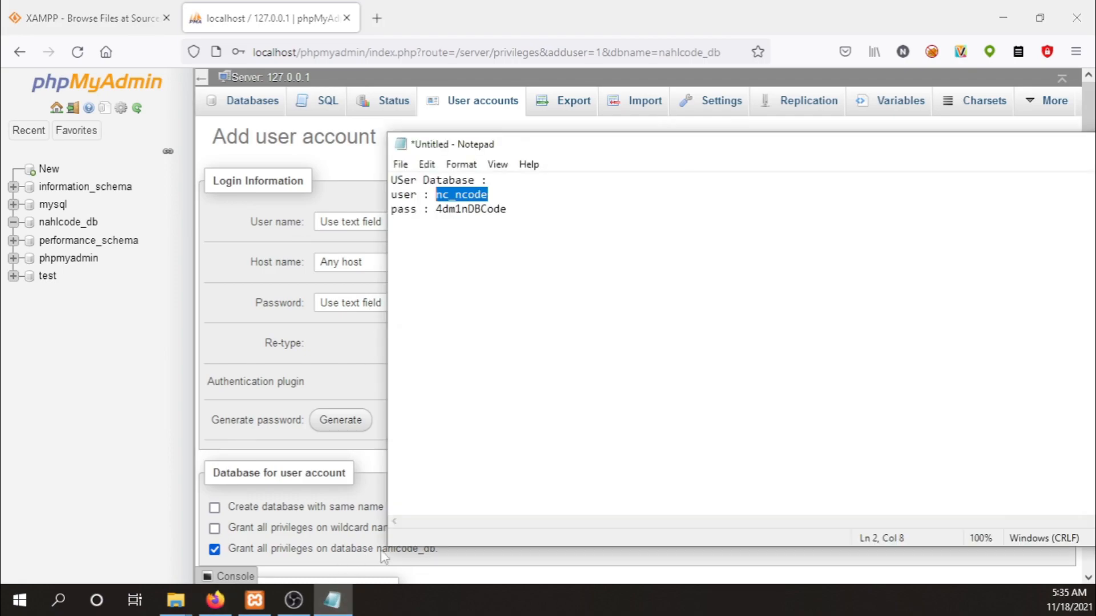
double_click(479, 209)
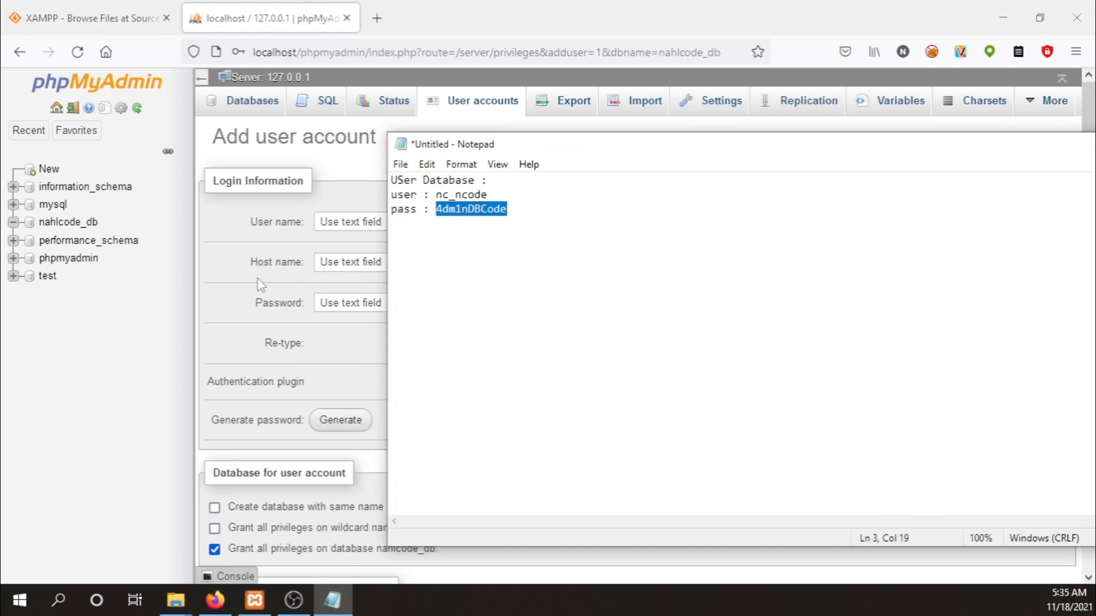
left_click(246, 294)
left_click(523, 303)
double_click(474, 298)
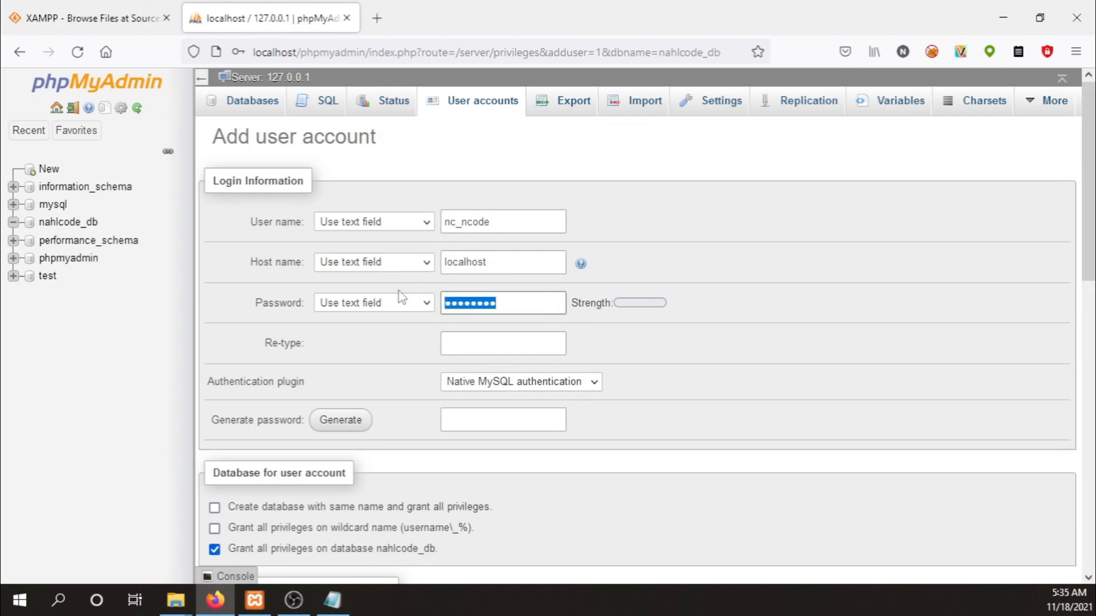
key("ctrl+v")
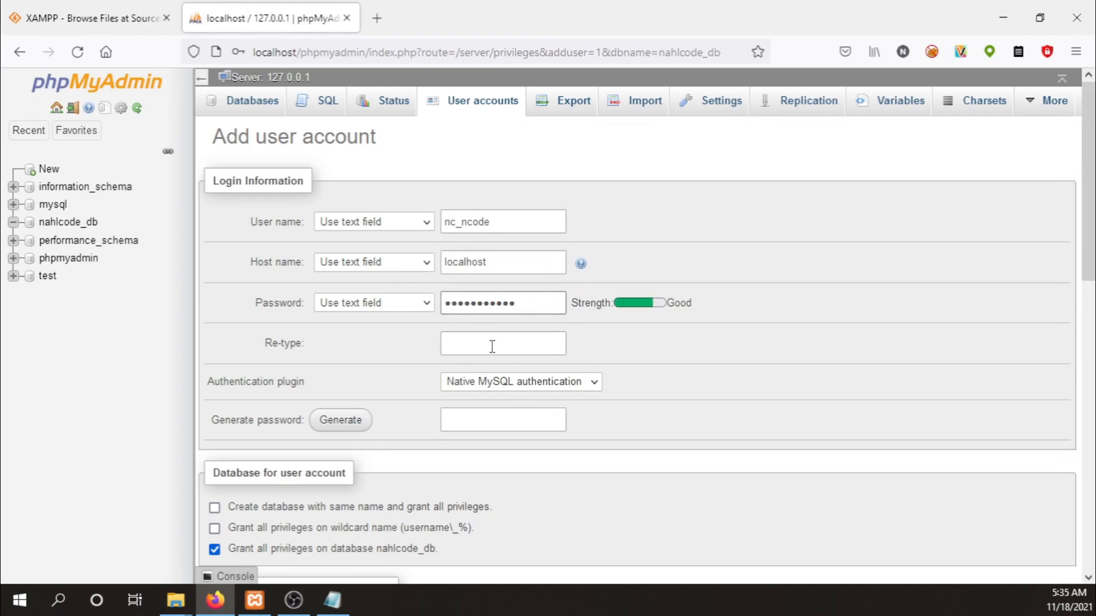
left_click(492, 347)
key("ctrl+v")
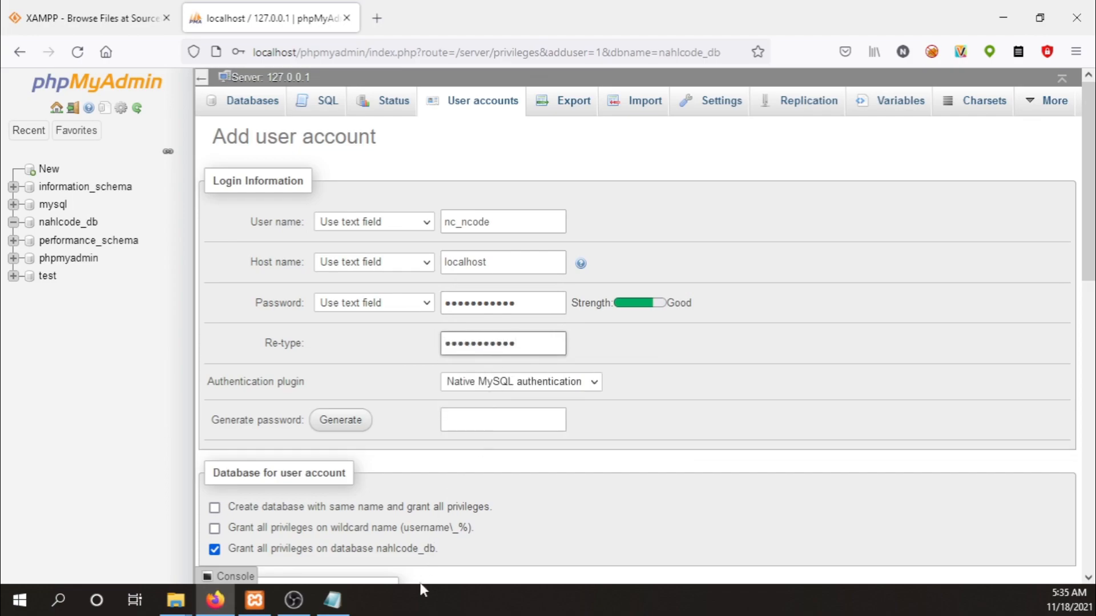
left_click(332, 600)
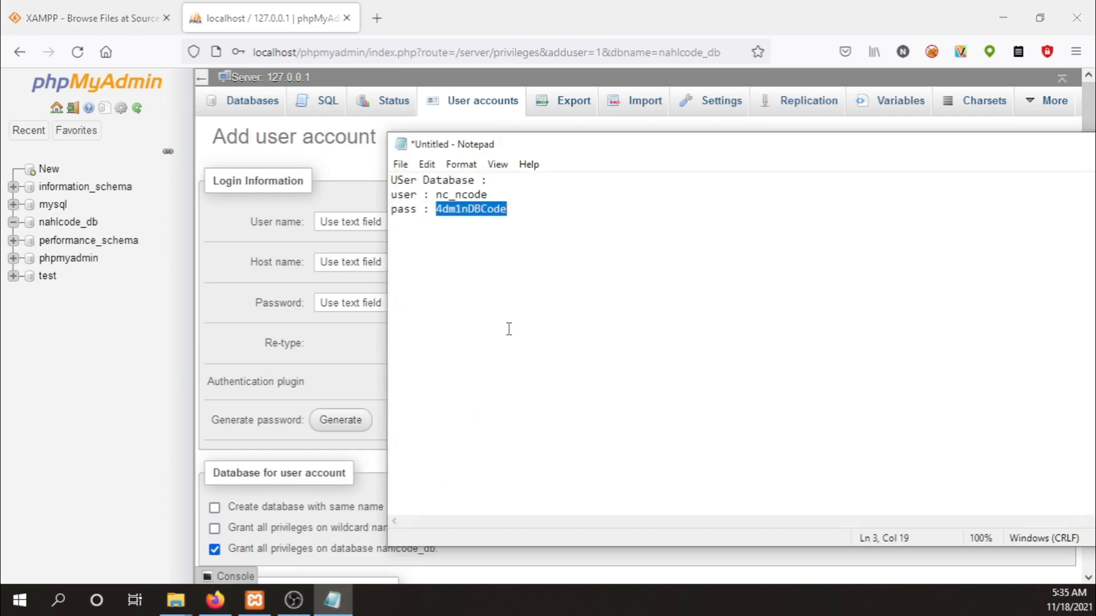
left_click(209, 301)
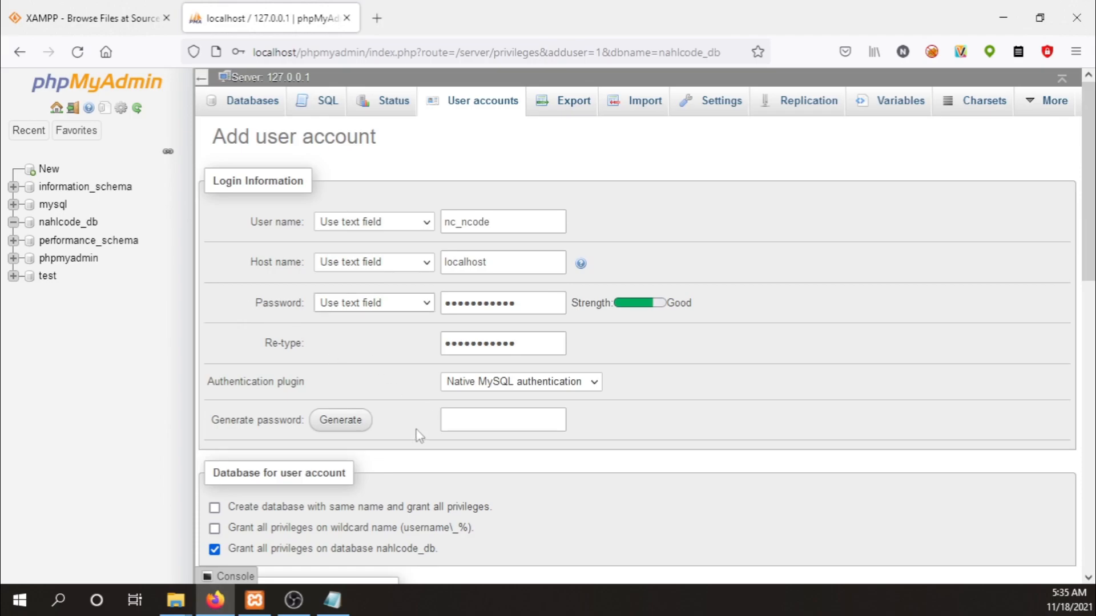
Grant all Data and Structure global privileges, submit the account, and decline Firefox's password saving.
scroll(506, 461, "down", 3)
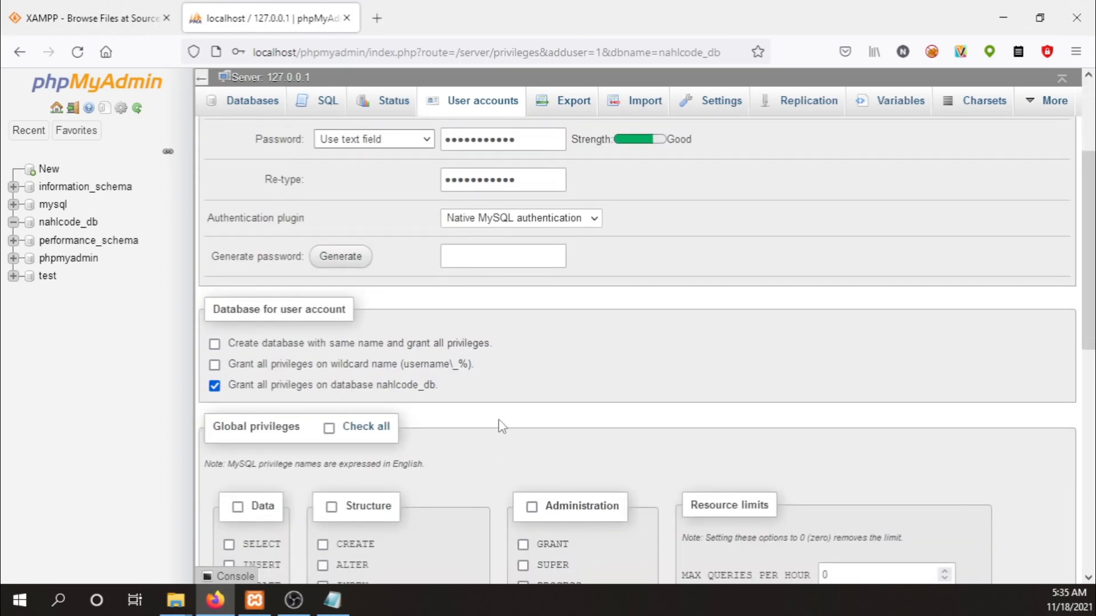
scroll(499, 426, "down", 2)
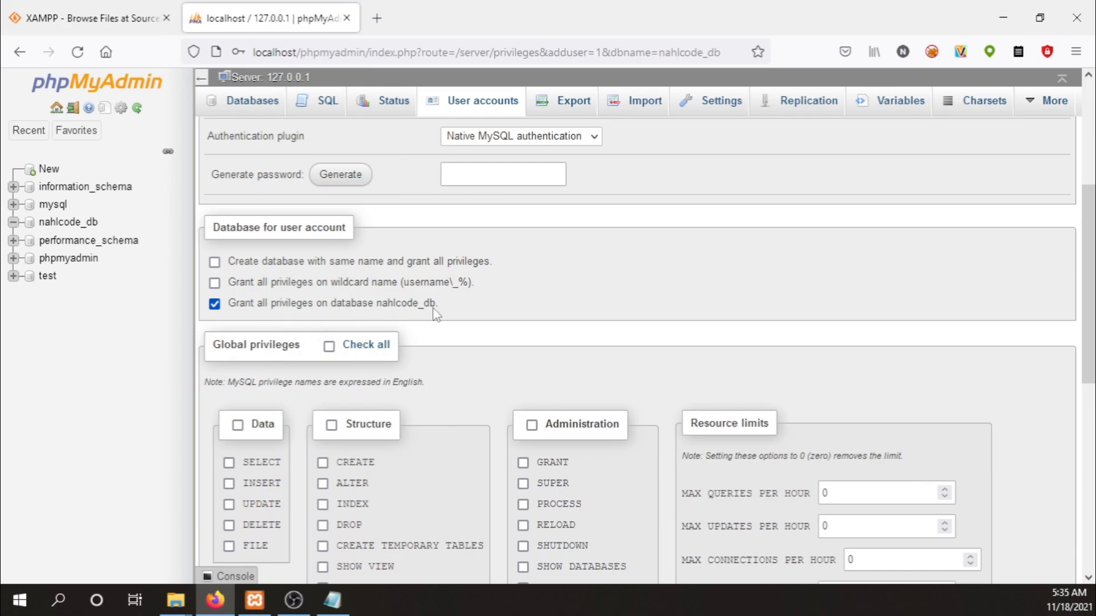
scroll(437, 314, "down", 2)
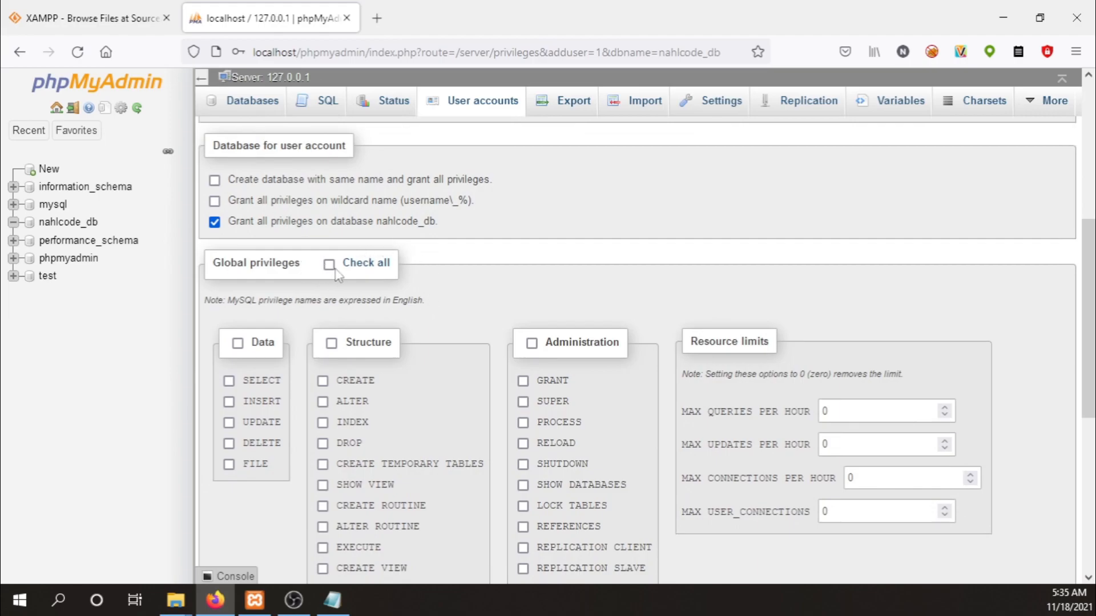
scroll(478, 282, "down", 2)
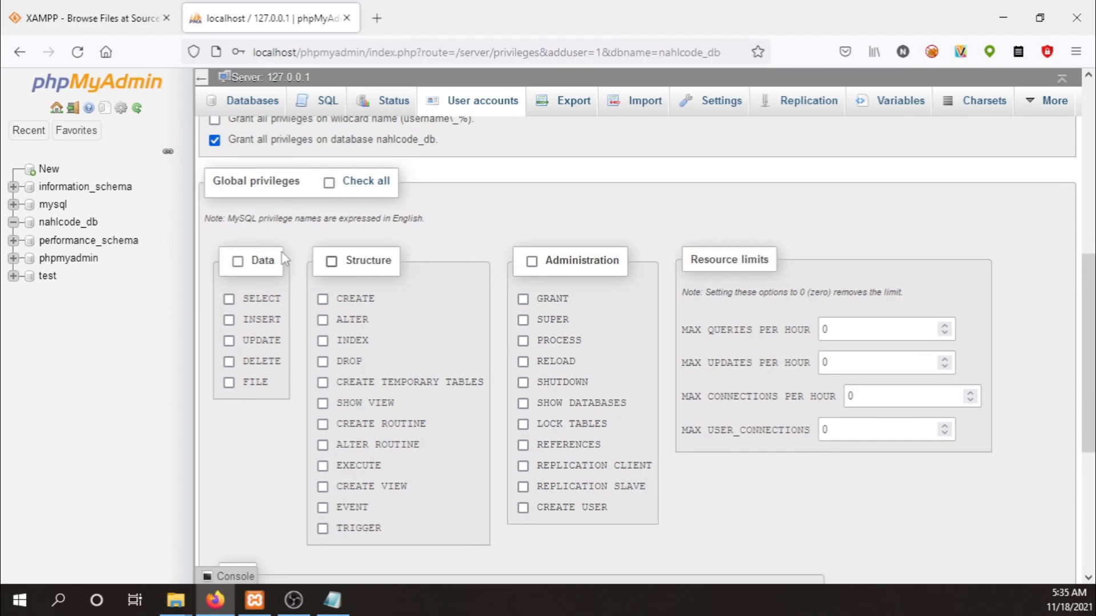
left_click(238, 262)
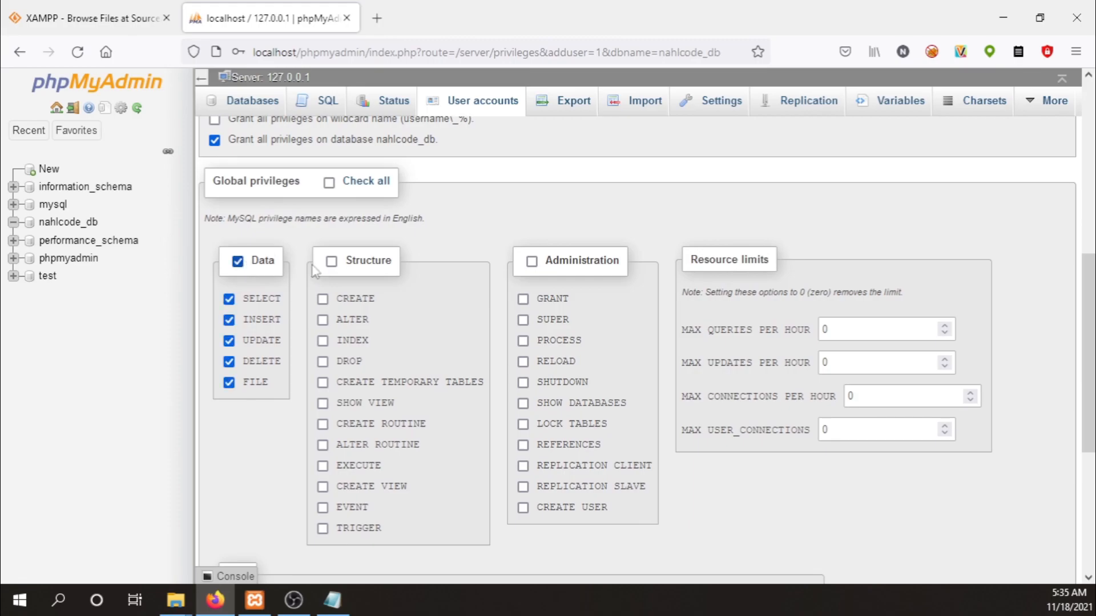
left_click(331, 264)
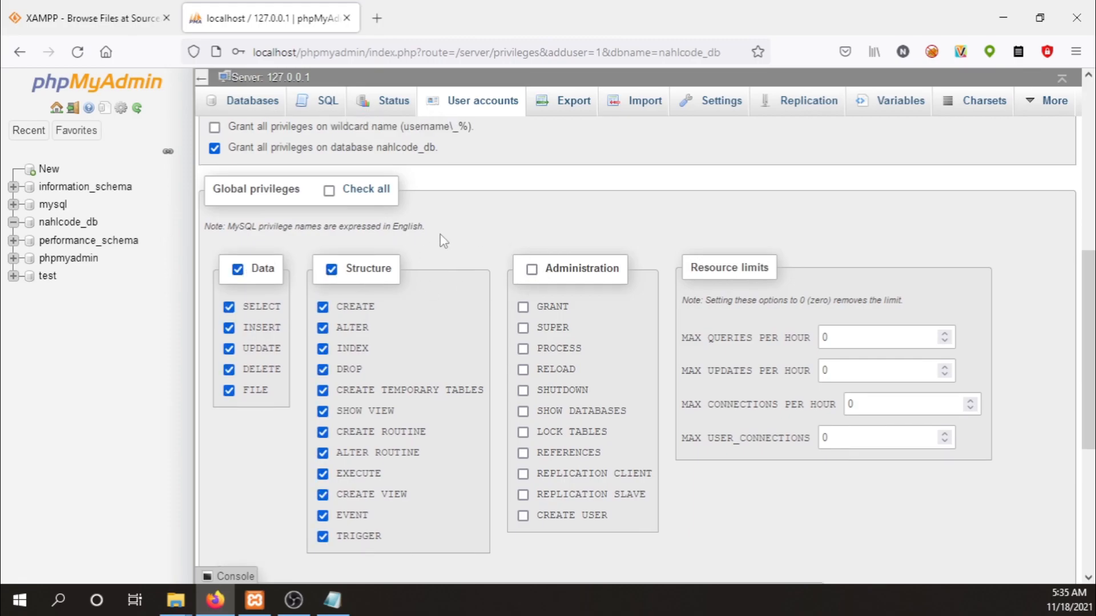
scroll(440, 237, "up", 3)
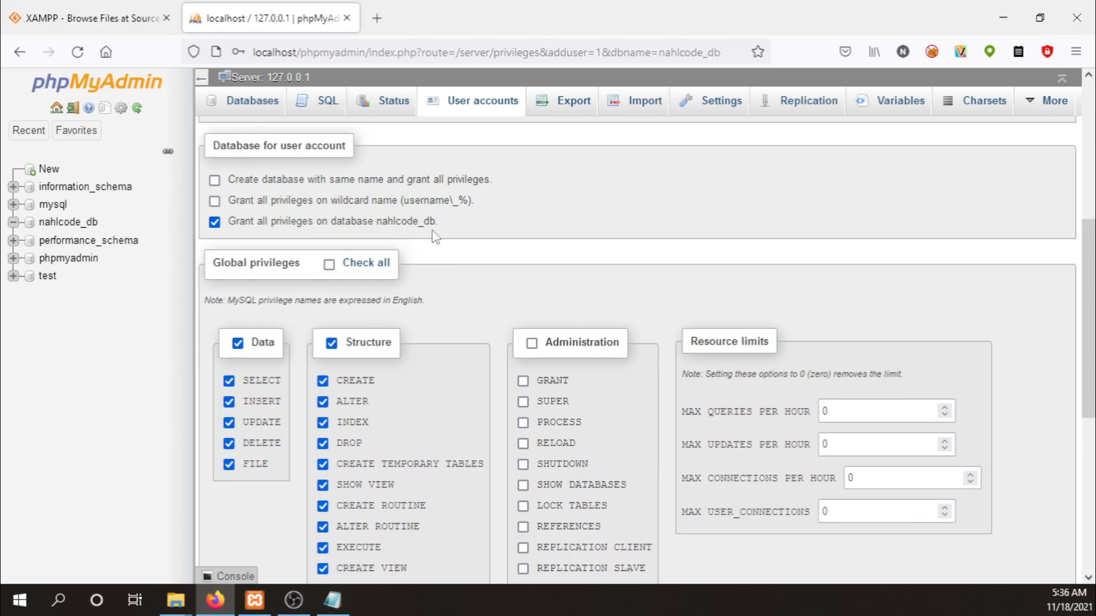
scroll(534, 248, "up", 3)
scroll(537, 250, "down", 10)
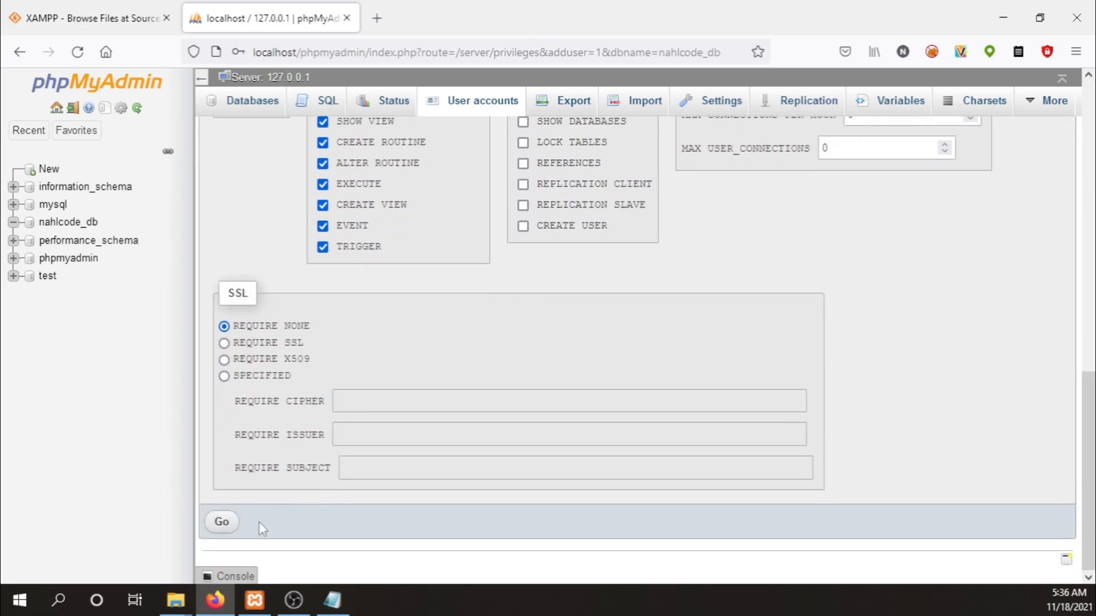
left_click(222, 521)
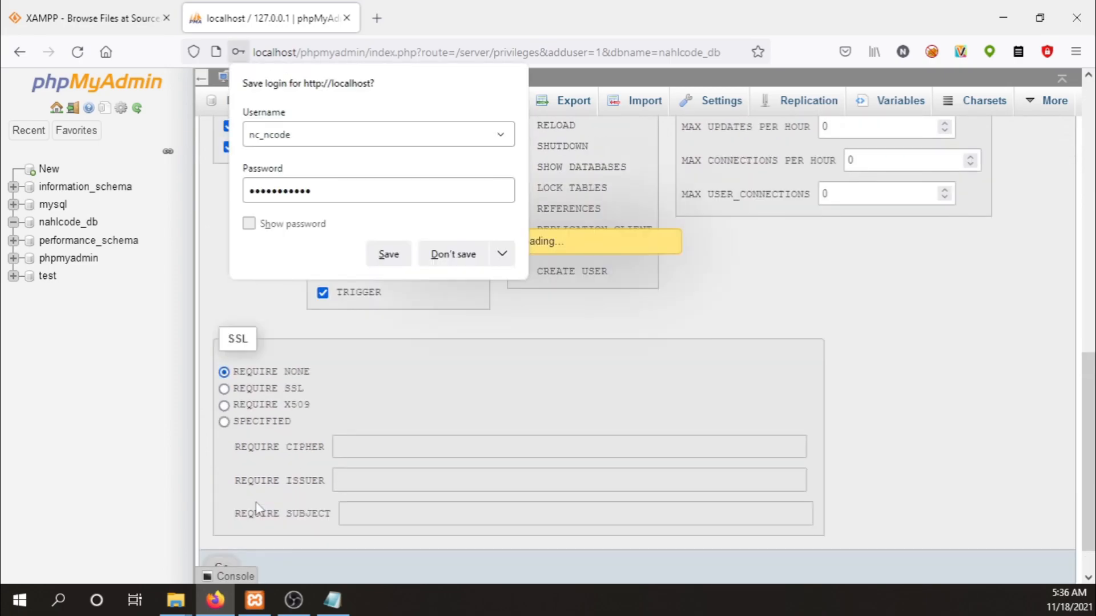
left_click(455, 256)
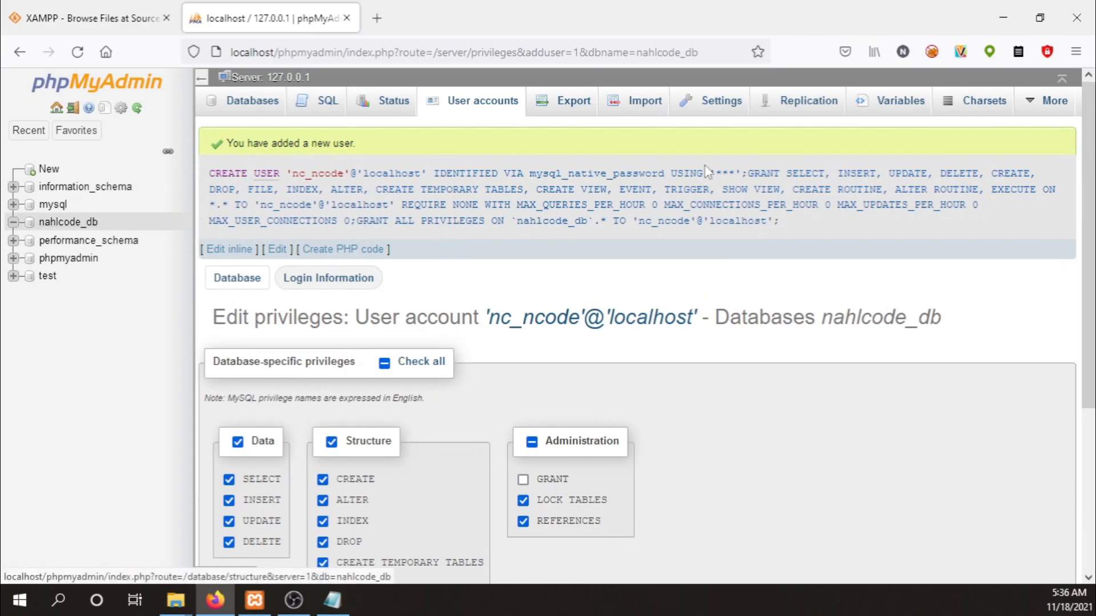
Open nahlcode_db's Privileges tab to confirm the new localhost account holds ALL PRIVILEGES.
left_click(69, 225)
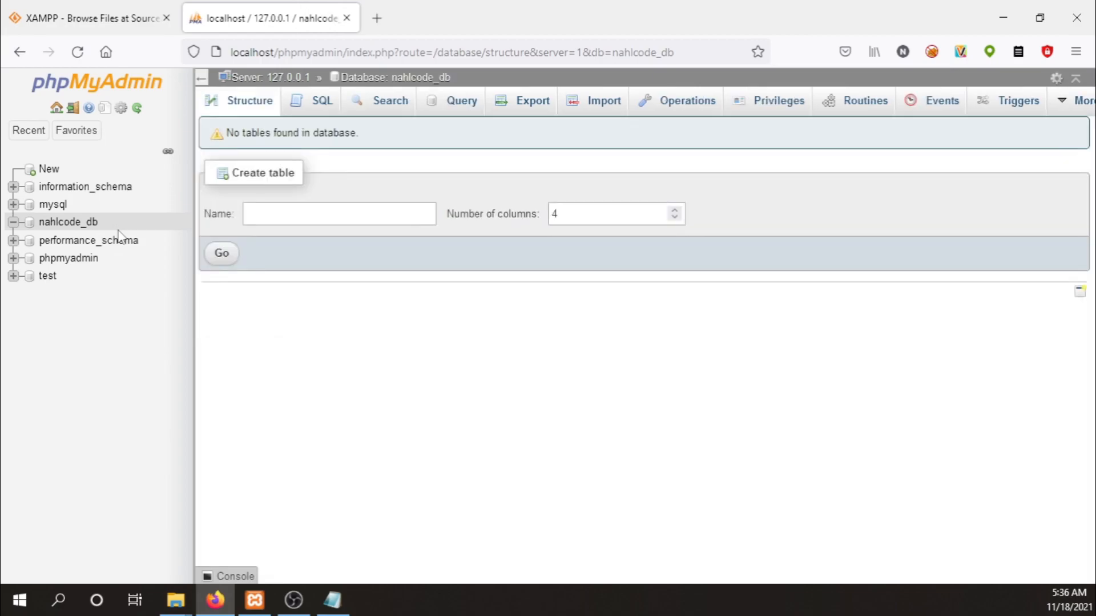
left_click(780, 103)
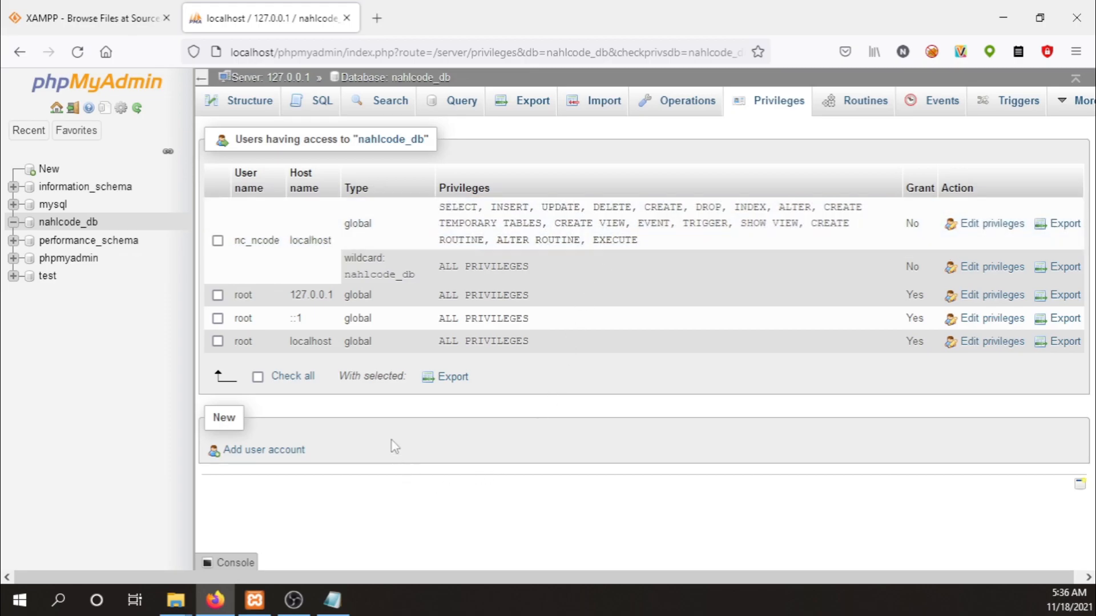
Load localhost/nahlcode in a new Firefox tab.
left_click(381, 19)
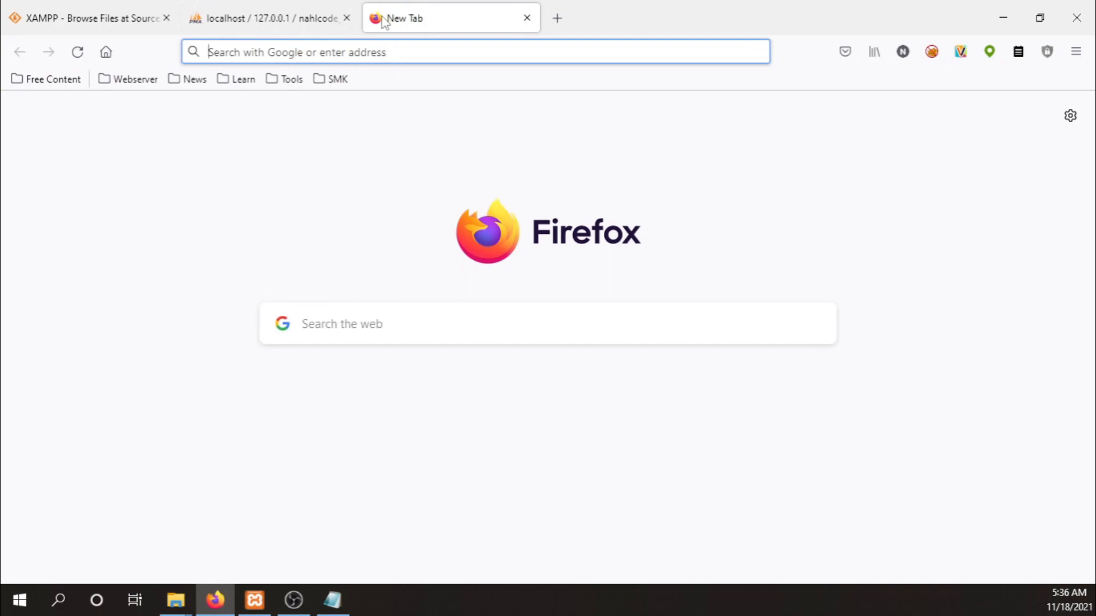
type("loc")
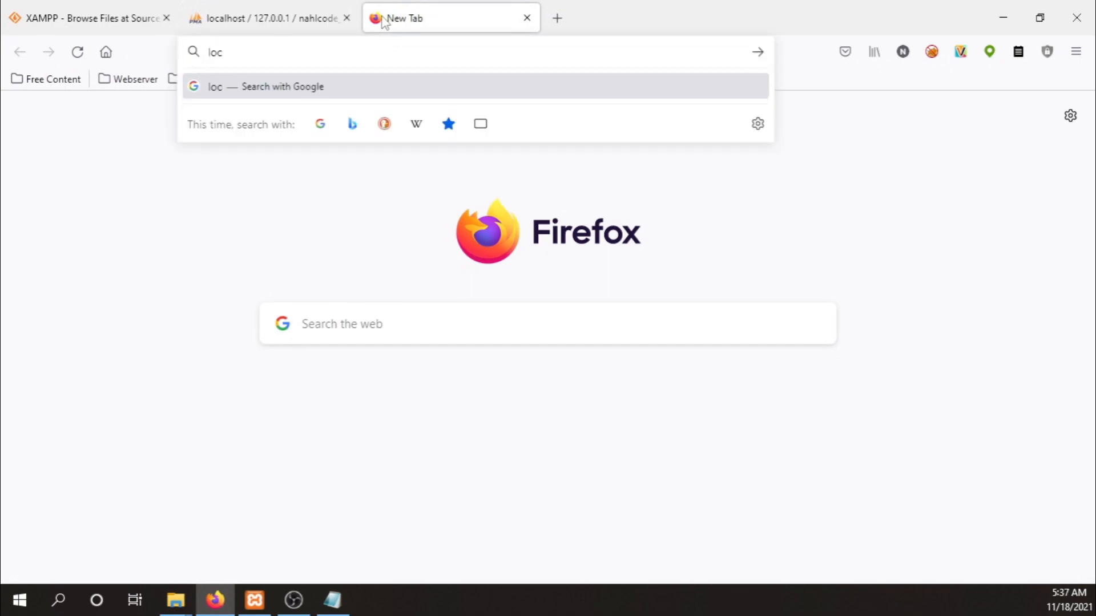
type("alhos")
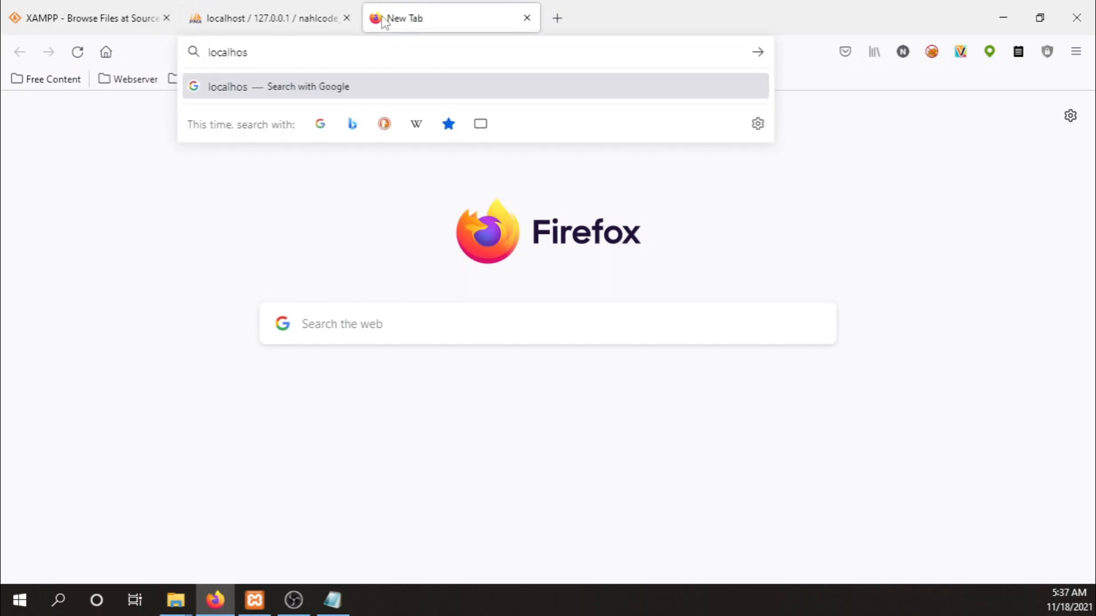
type("t/nah")
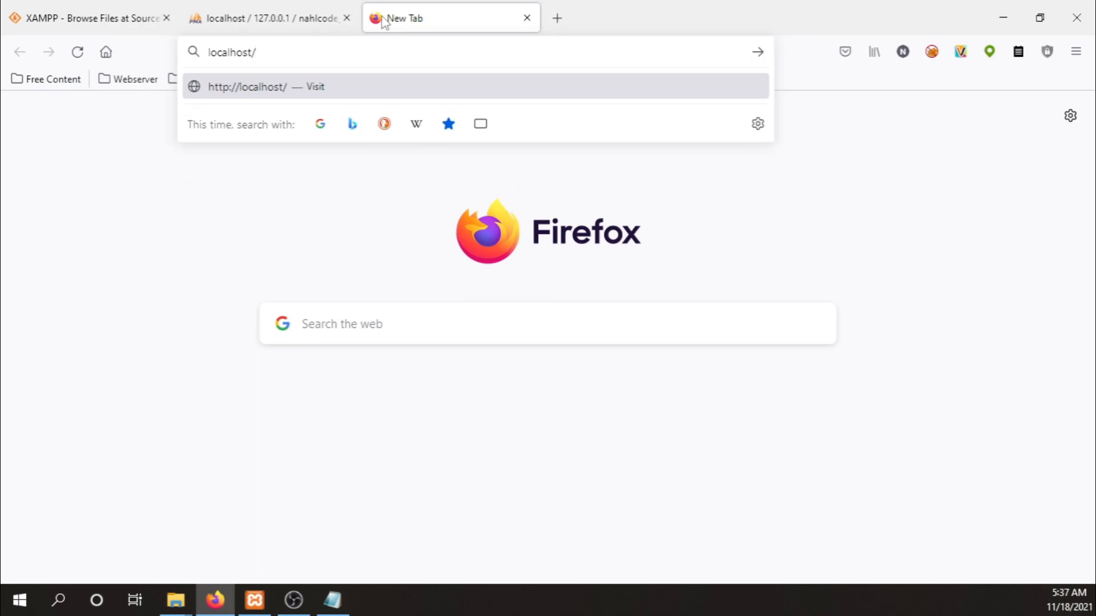
type("lcode")
key("Return")
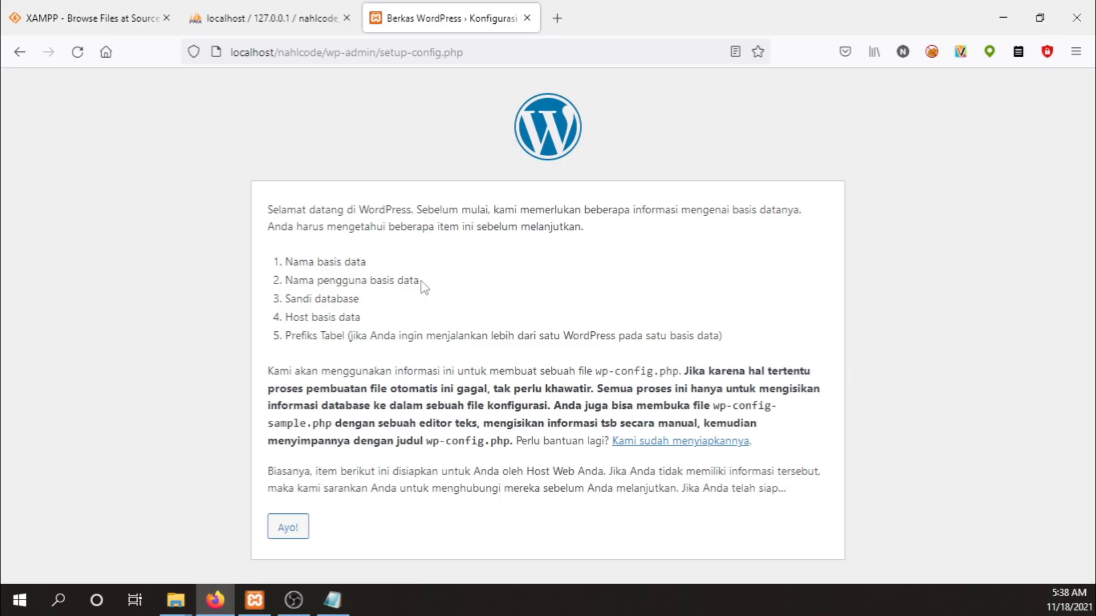
Glance at the Notepad credentials, then continue with Ayo! to the database connection form.
left_click(332, 600)
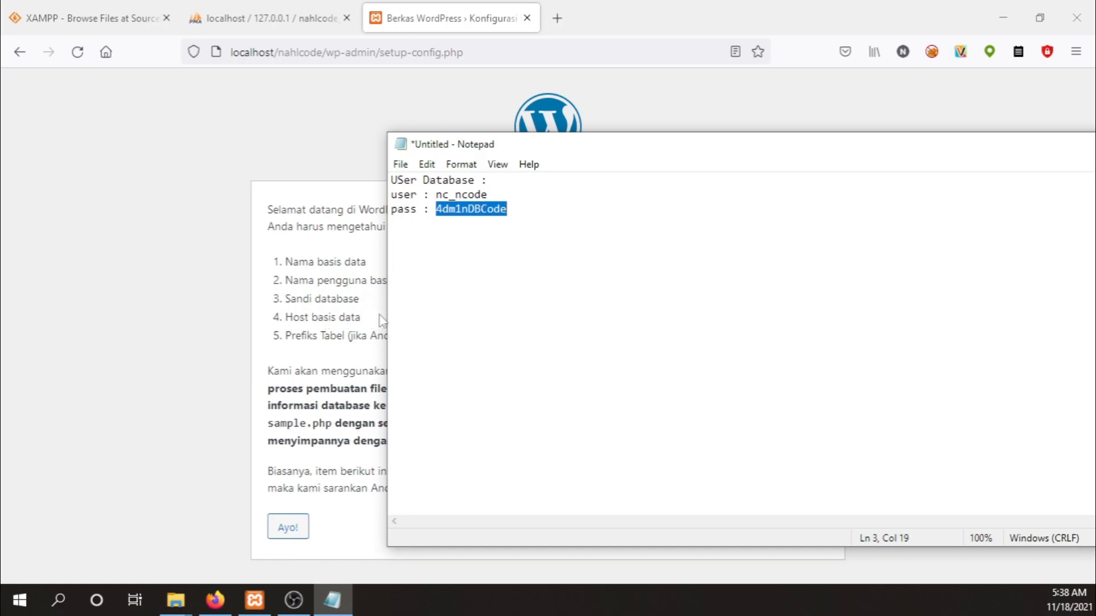
left_click(309, 338)
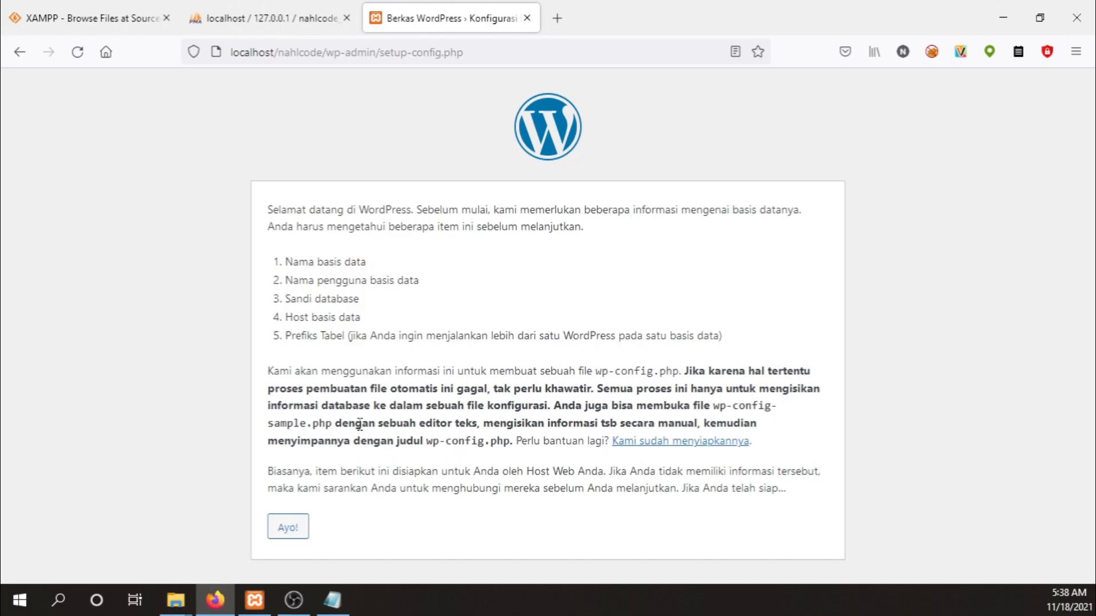
left_click(288, 528)
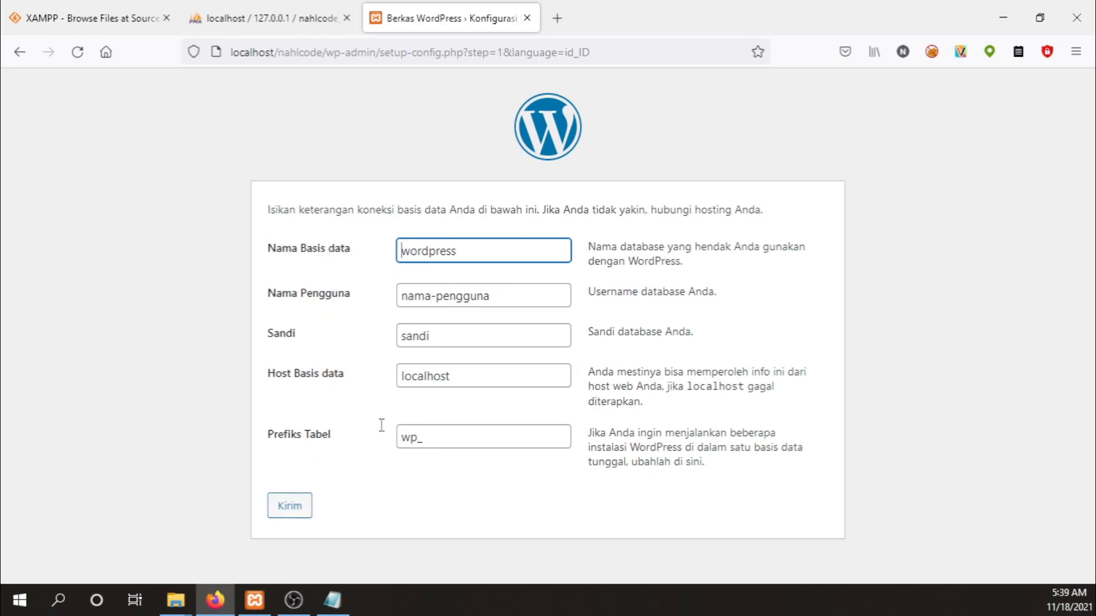
Check the notes and phpMyAdmin users, then replace the default database name with nahlcode_db.
left_click(334, 601)
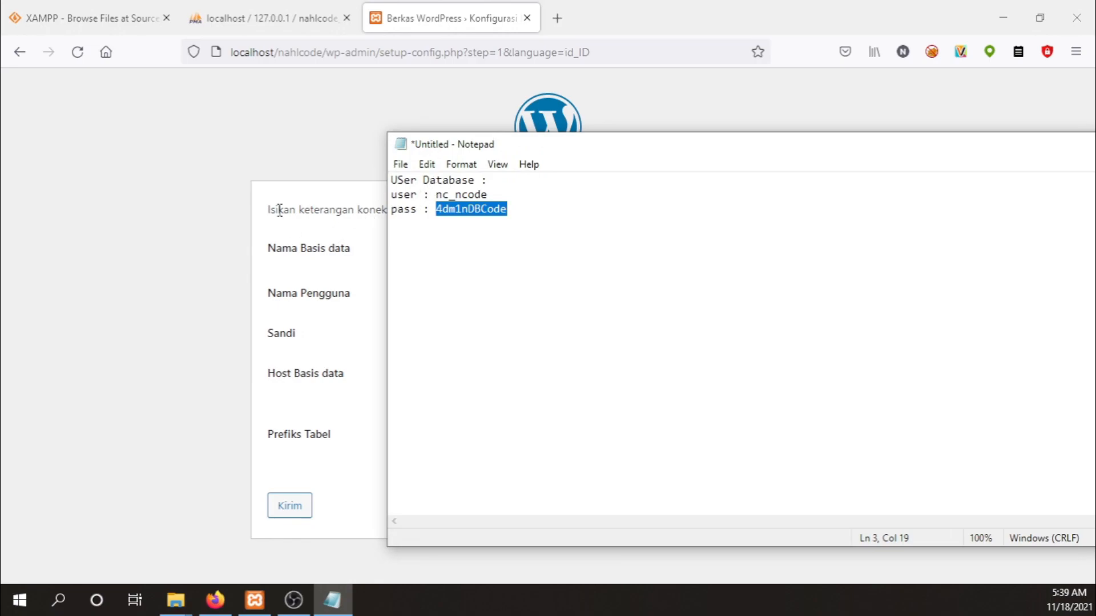
left_click(328, 190)
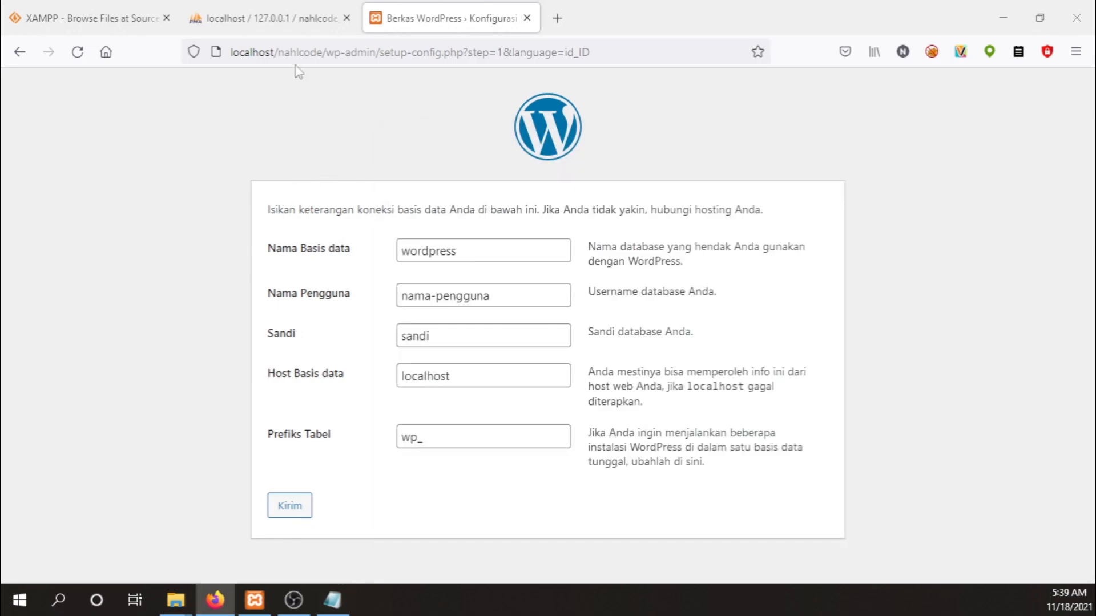
left_click(300, 21)
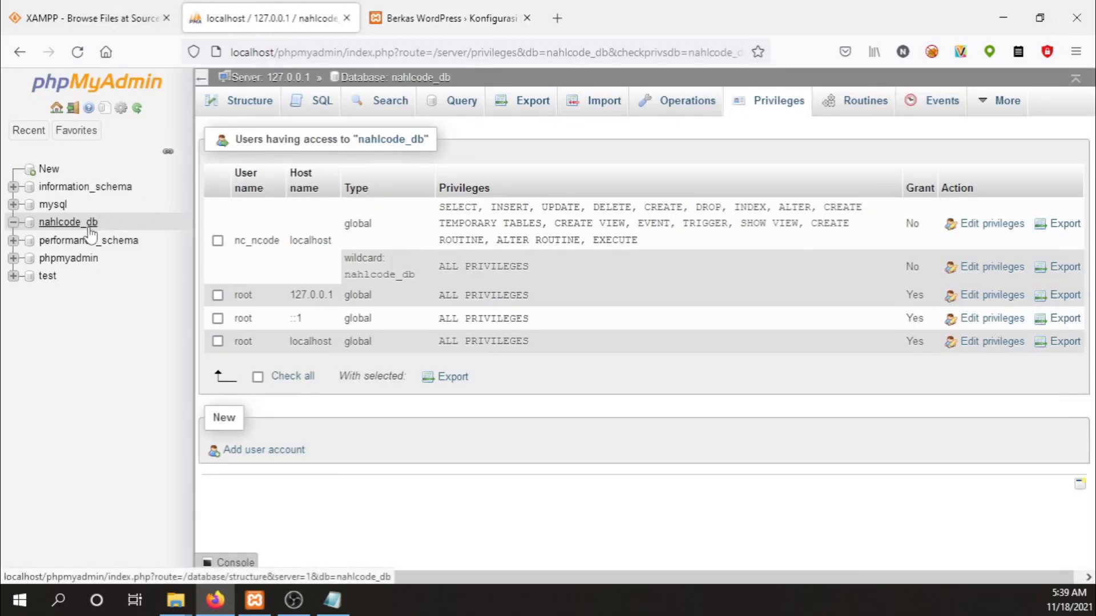
left_click(425, 30)
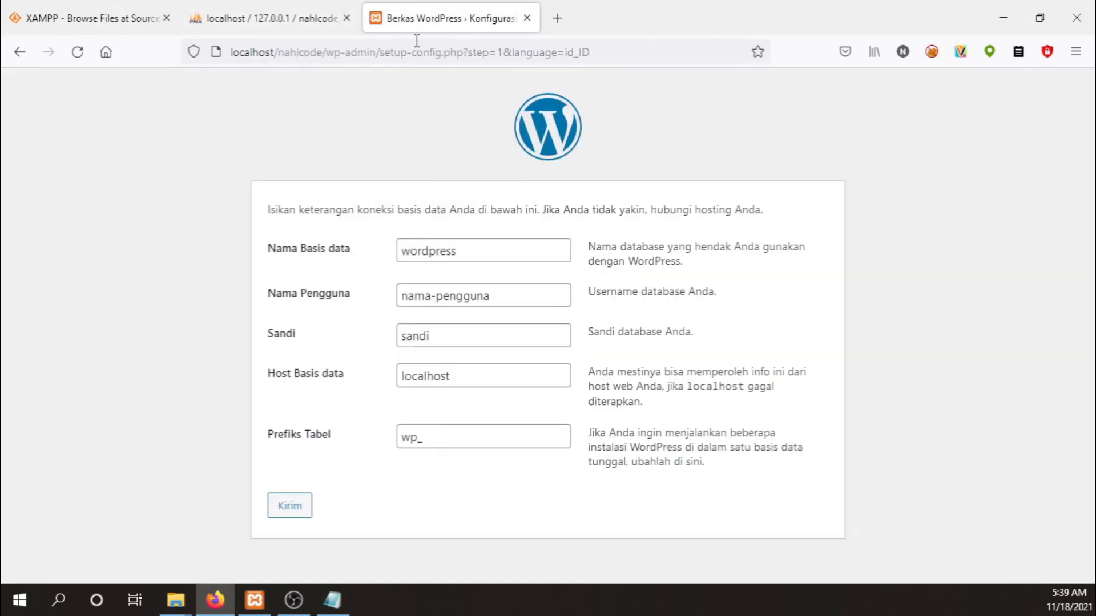
double_click(434, 251)
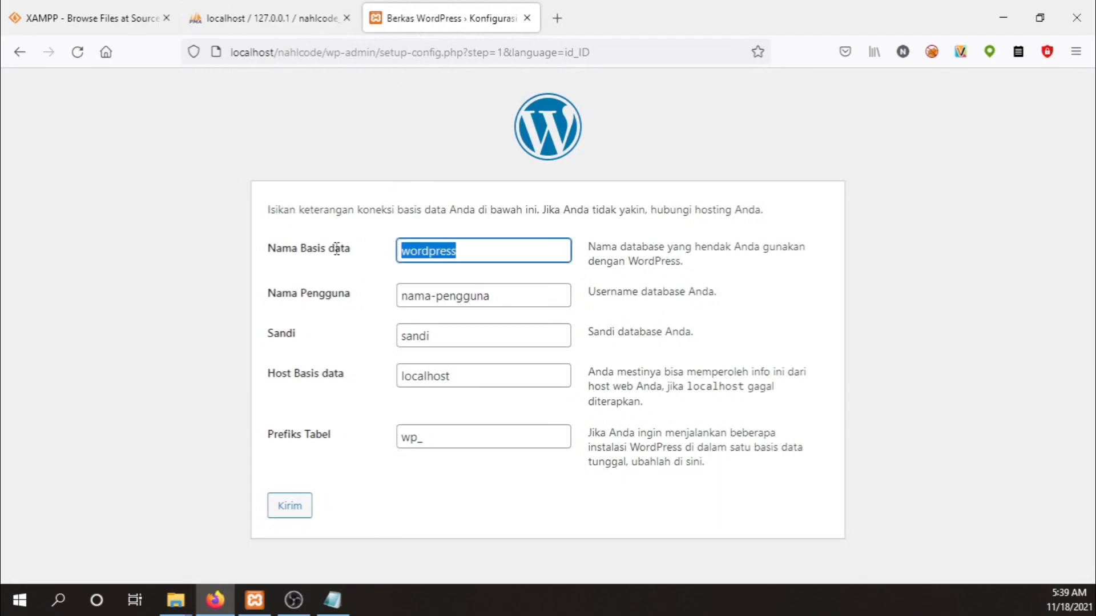
type("na")
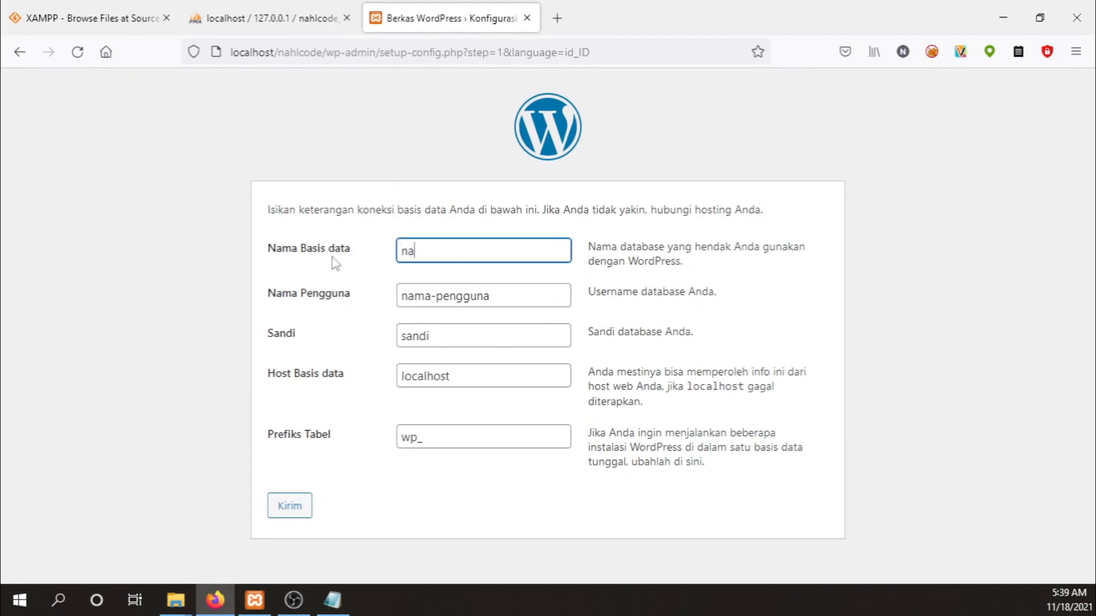
type("hlcode_db")
Copy the database user name from the notes into the form's user name field.
left_click(332, 599)
left_click_drag(488, 195, 438, 196)
key("ctrl+c")
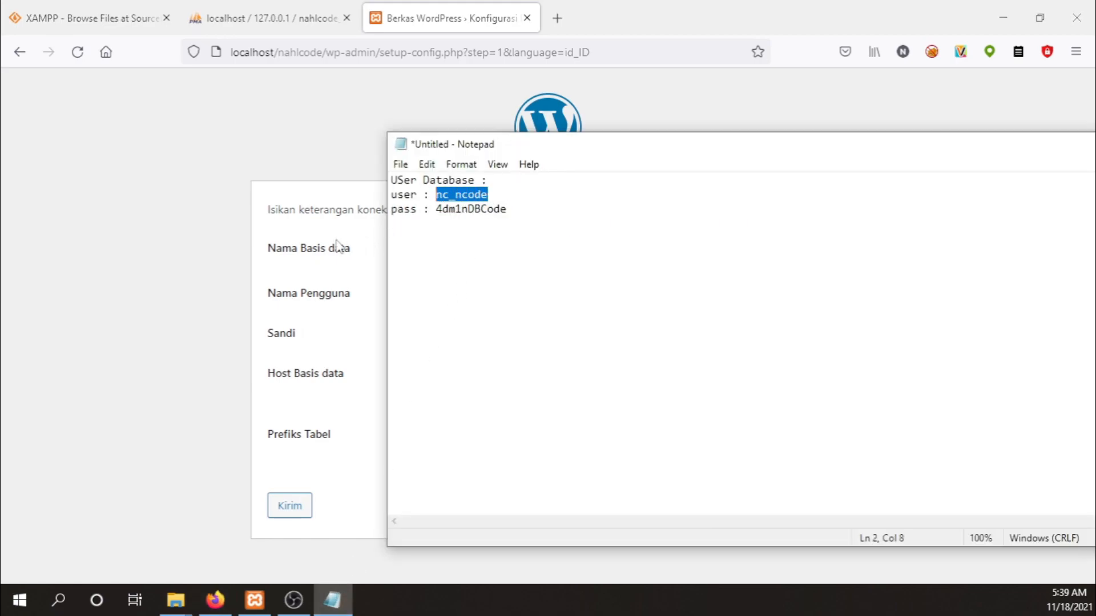
left_click(225, 265)
left_click_drag(509, 298, 351, 301)
key("ctrl+v")
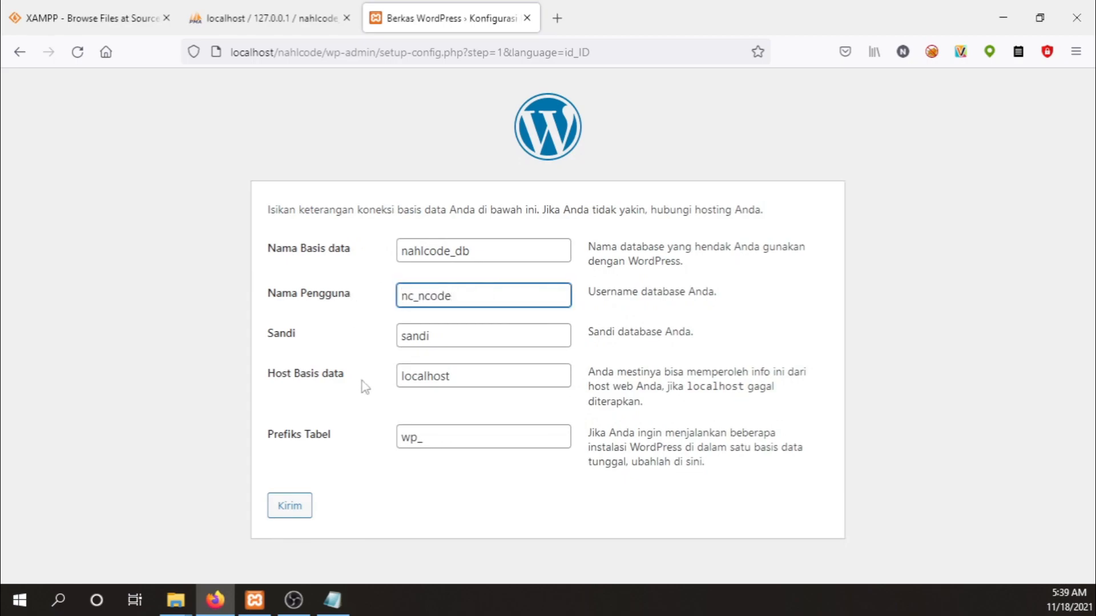
Paste the noted database password, recheck phpMyAdmin privileges, and review the wp_ table prefix.
left_click(332, 600)
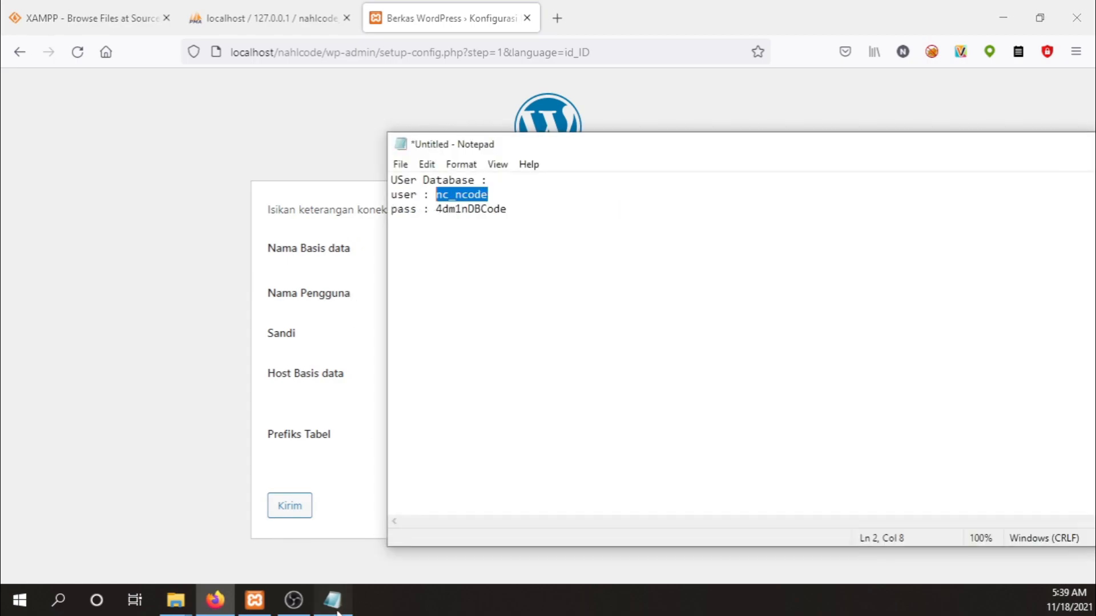
double_click(486, 215)
key("ctrl+c")
left_click(251, 305)
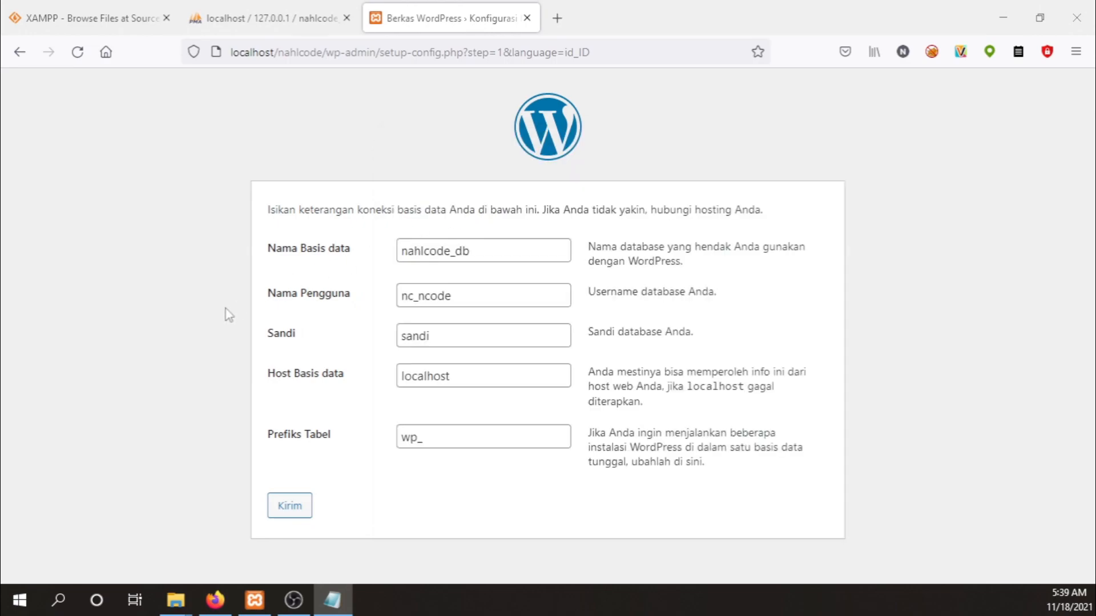
double_click(456, 336)
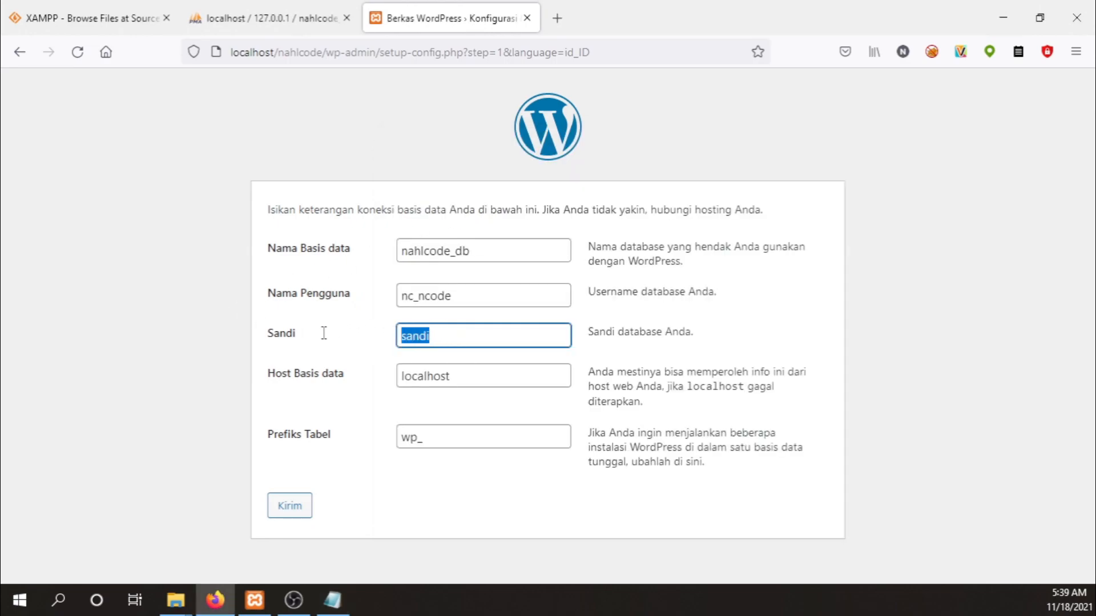
key("ctrl+v")
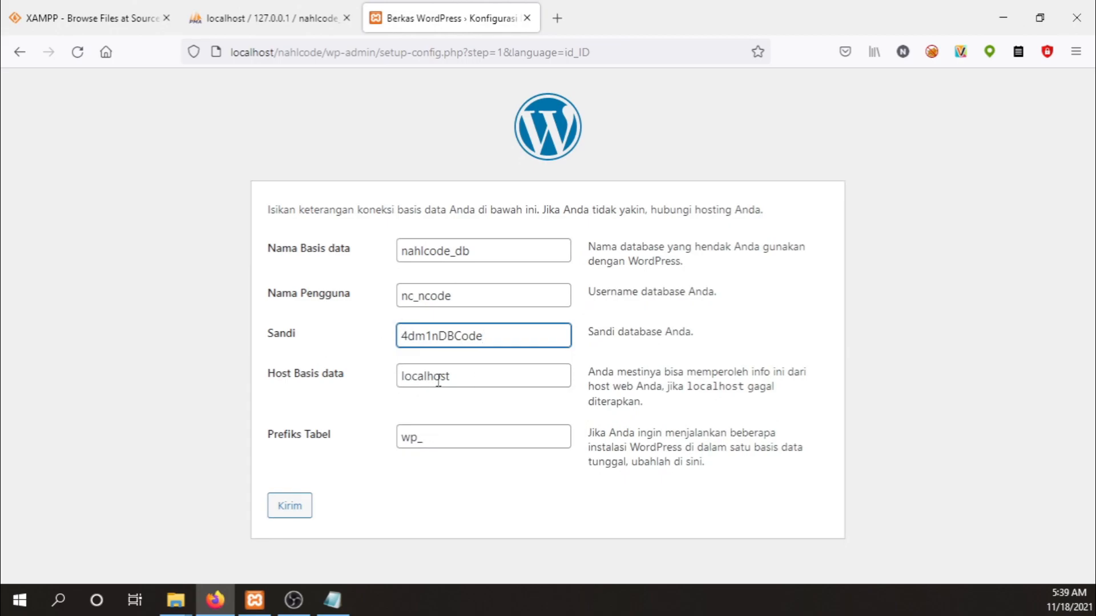
left_click(262, 12)
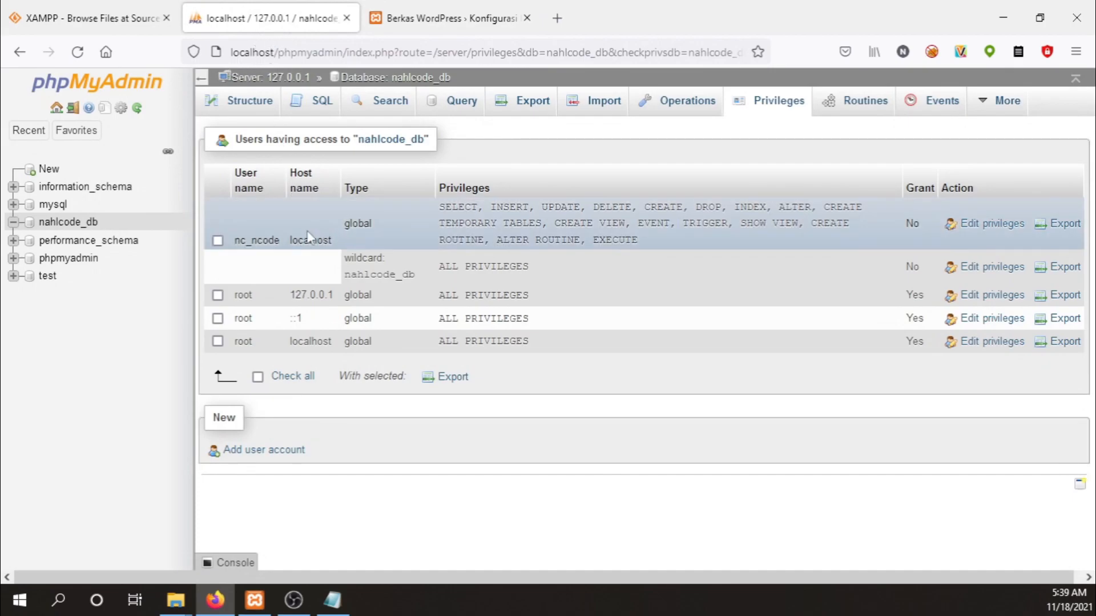
left_click(421, 17)
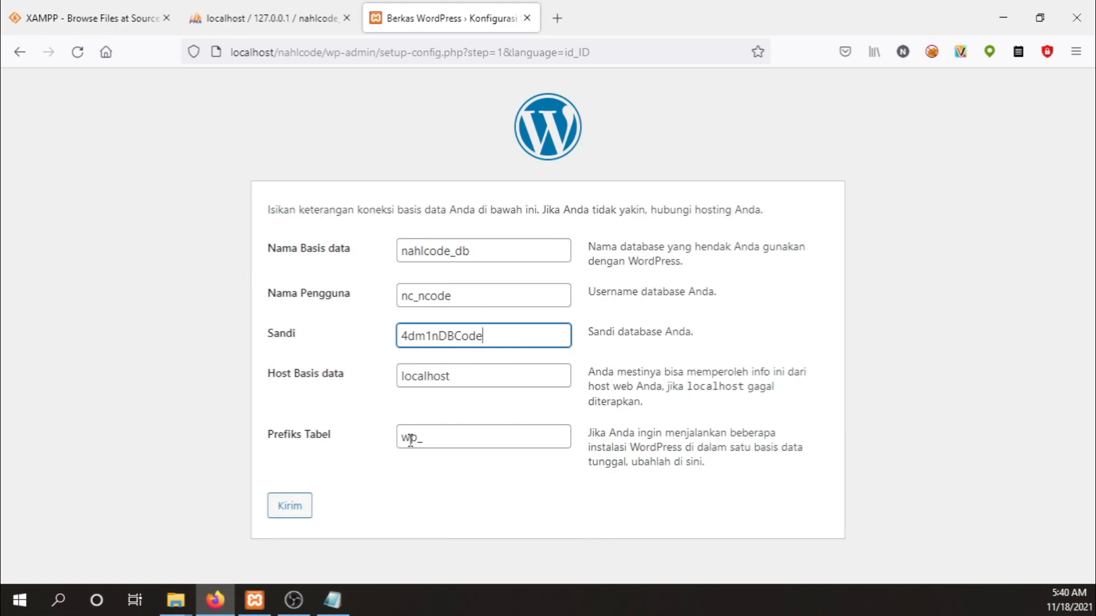
left_click_drag(418, 439, 364, 436)
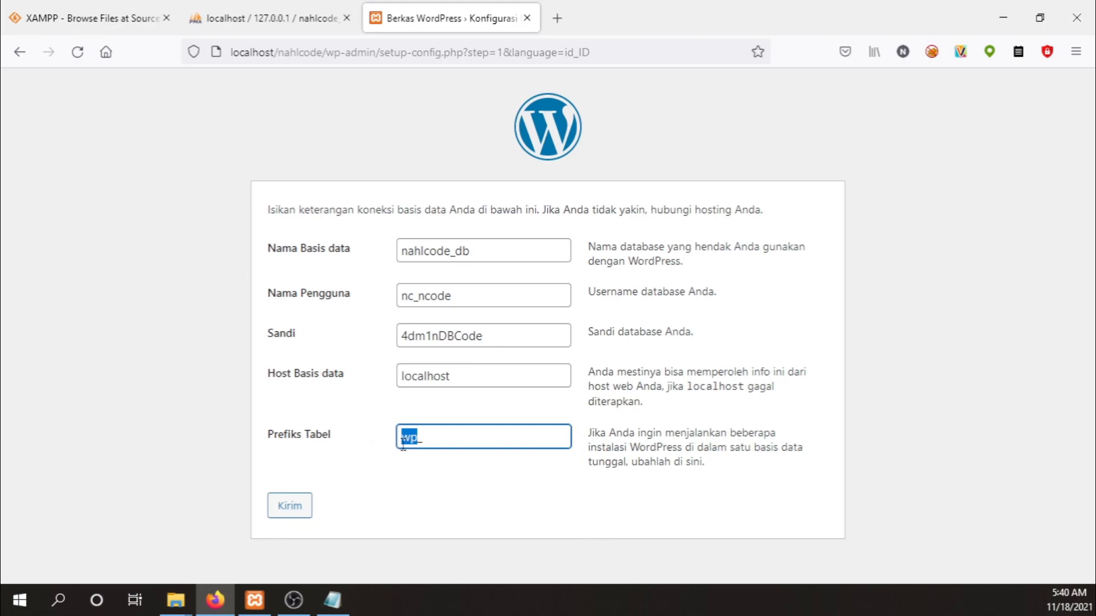
Submit the database details, run the installation, and enter NahlCode as the site title.
left_click(298, 512)
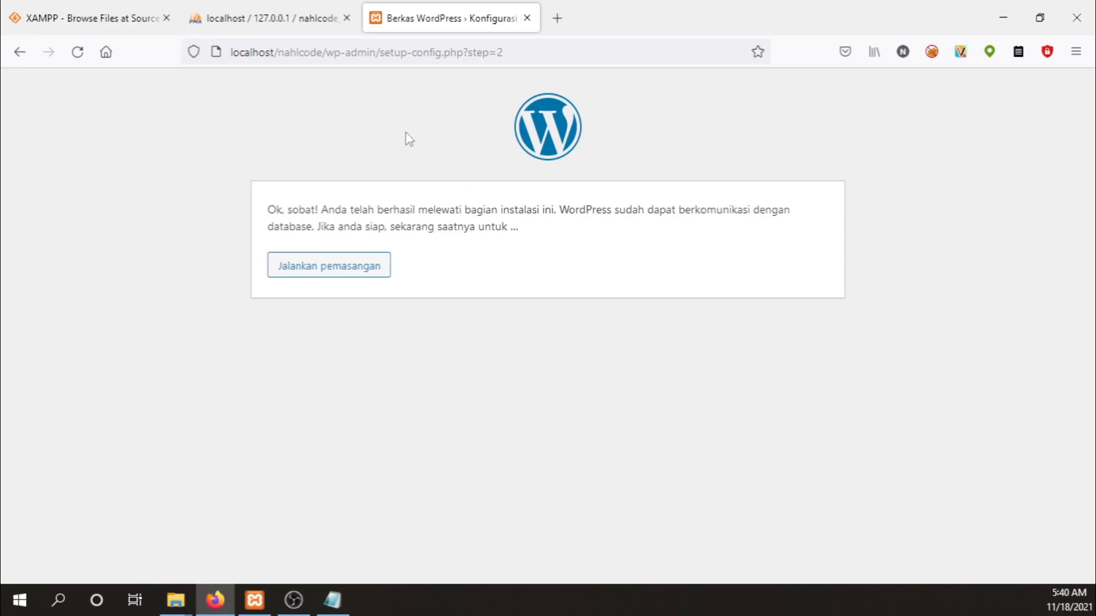
left_click(311, 268)
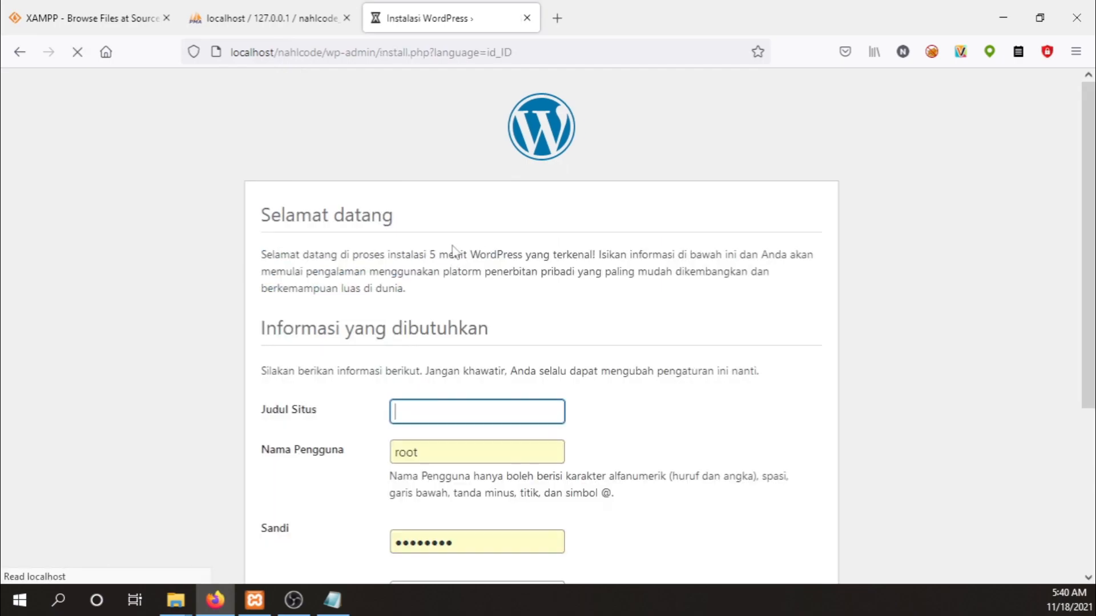
scroll(452, 249, "down", 3)
scroll(454, 247, "up", 1)
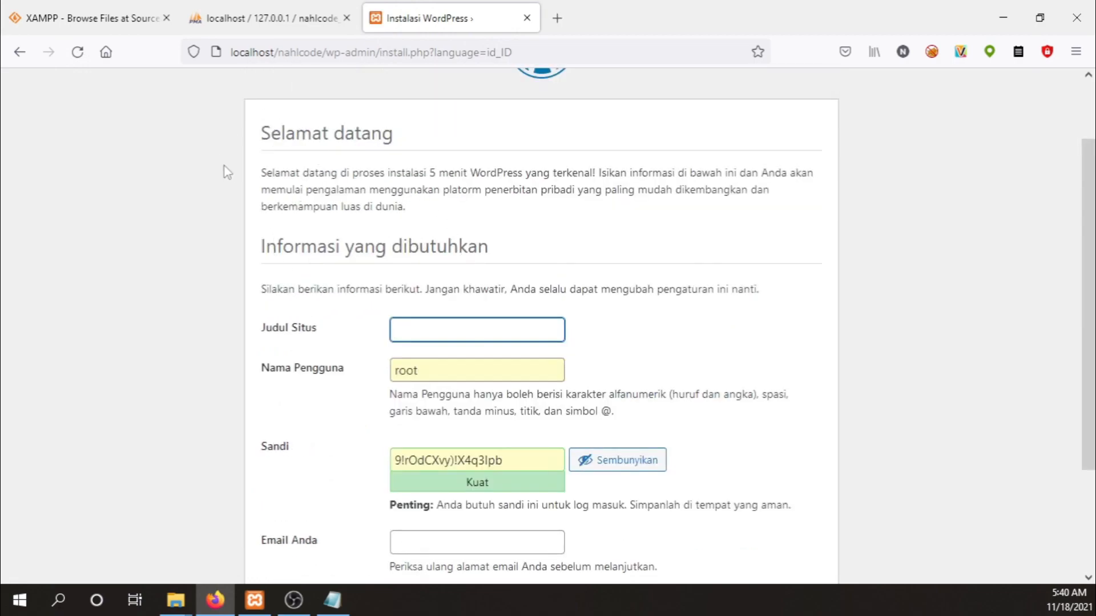
scroll(417, 206, "down", 1)
scroll(423, 201, "down", 1)
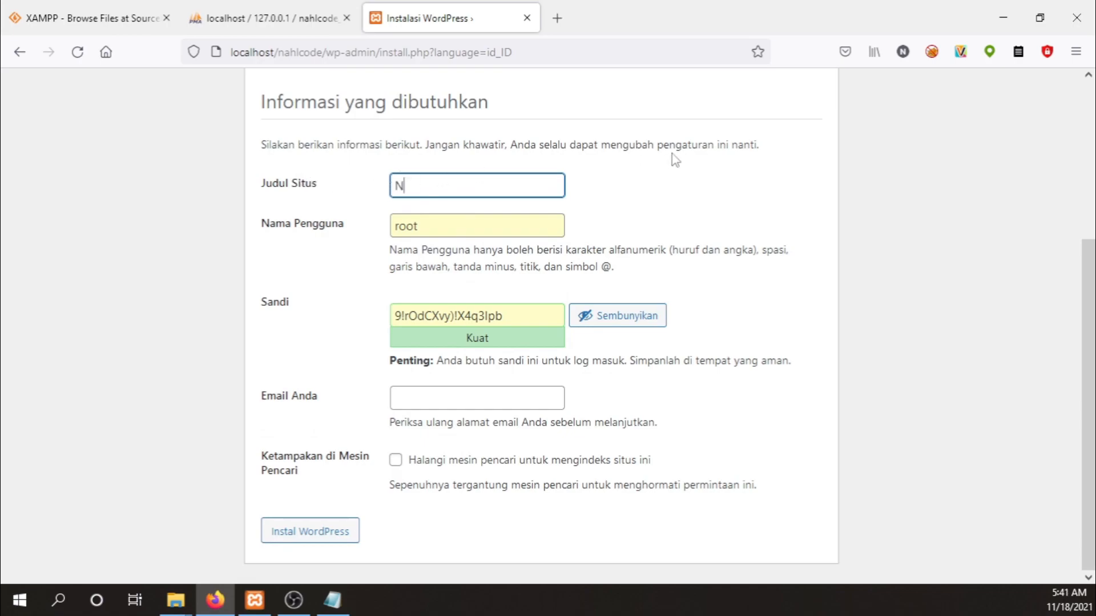
type("Code")
left_click(333, 600)
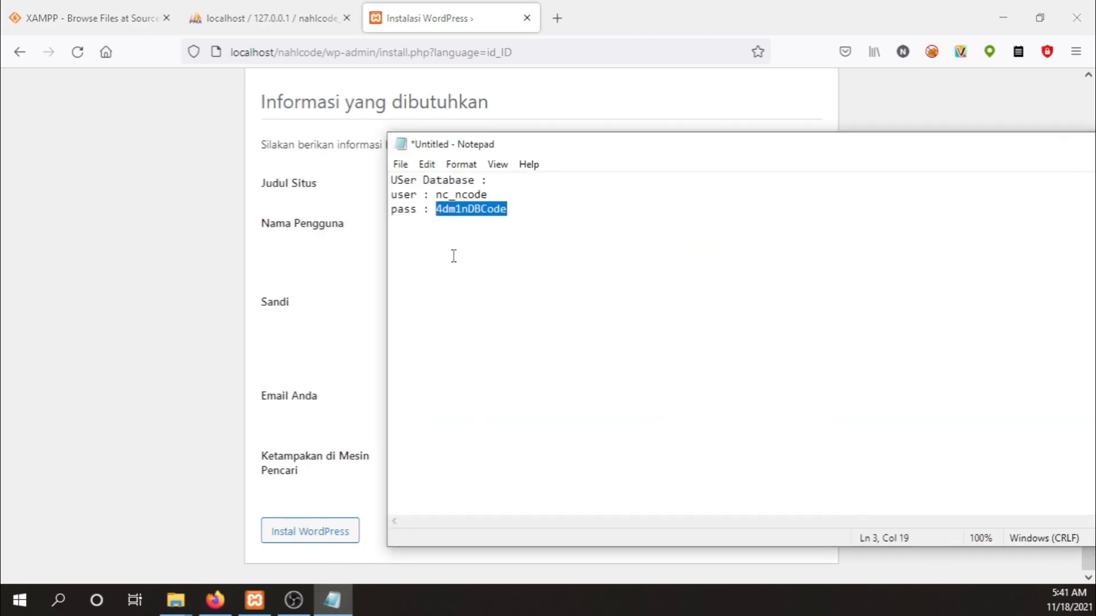
Add a 'User Wordpress' line to the notes with the admin user name and password.
left_click(539, 212)
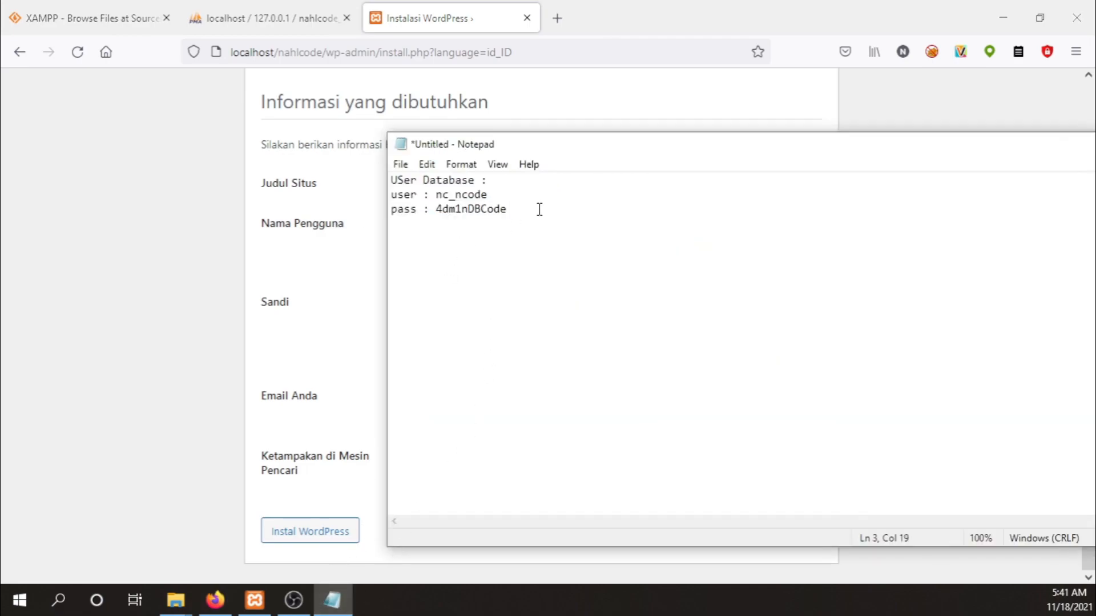
key("Return")
type("User Wordpress : ")
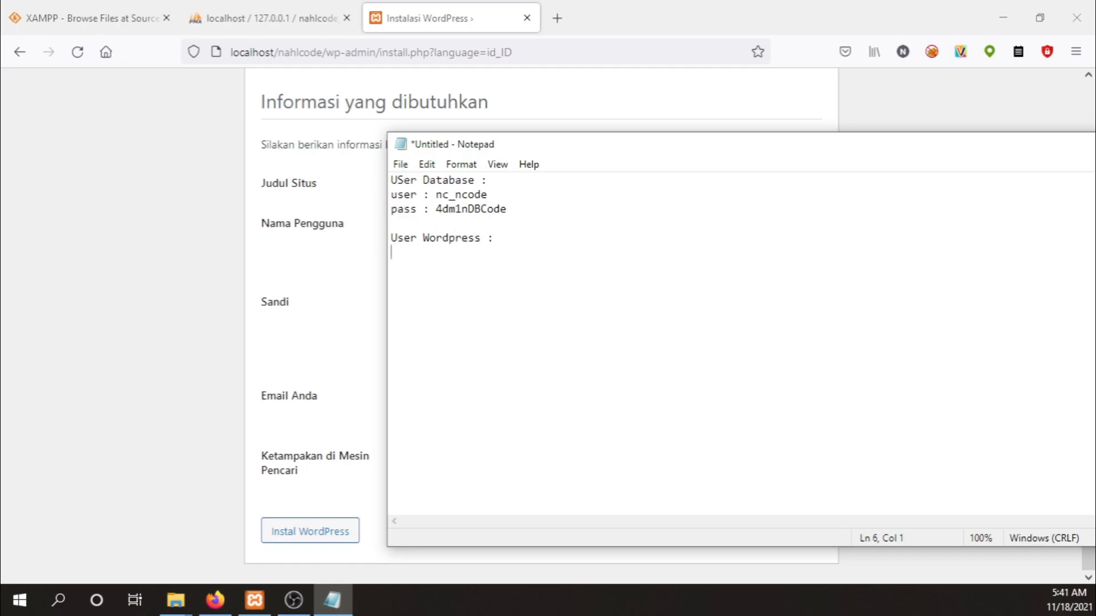
type("user : wp")
key("BackSpace")
type("adminweb ")
type("pass")
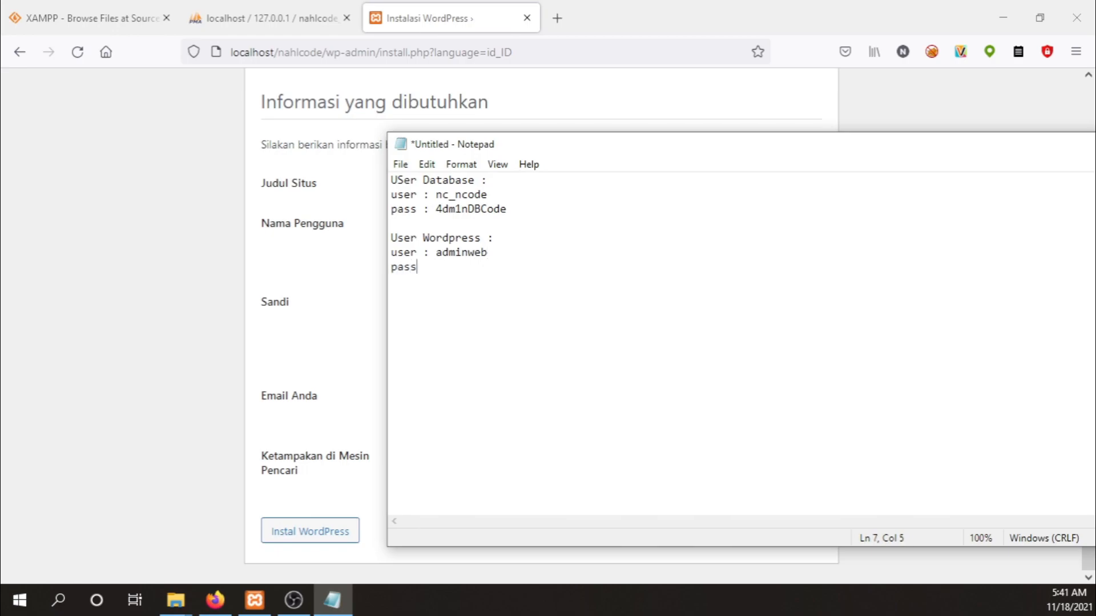
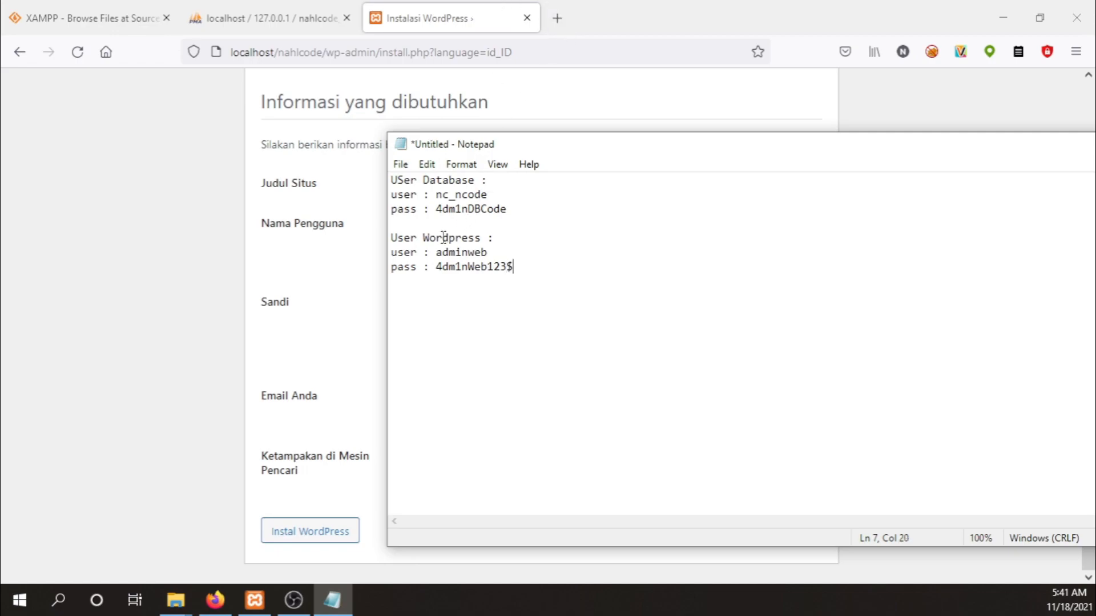
Copy the admin user name from the notes and select the form's default user name.
left_click_drag(572, 144, 758, 134)
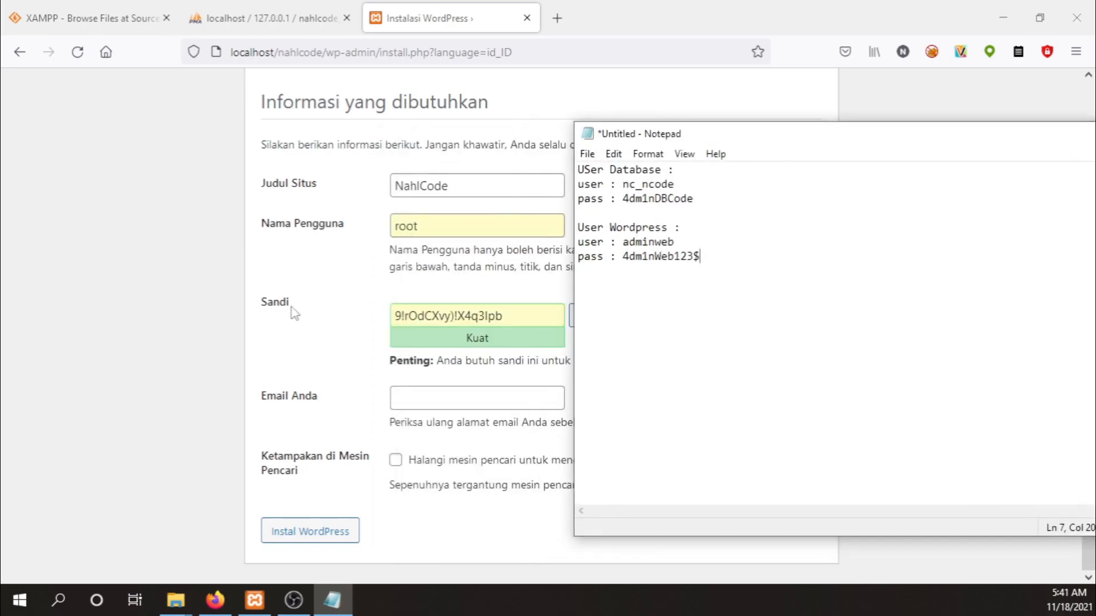
double_click(648, 238)
key("ctrl+c")
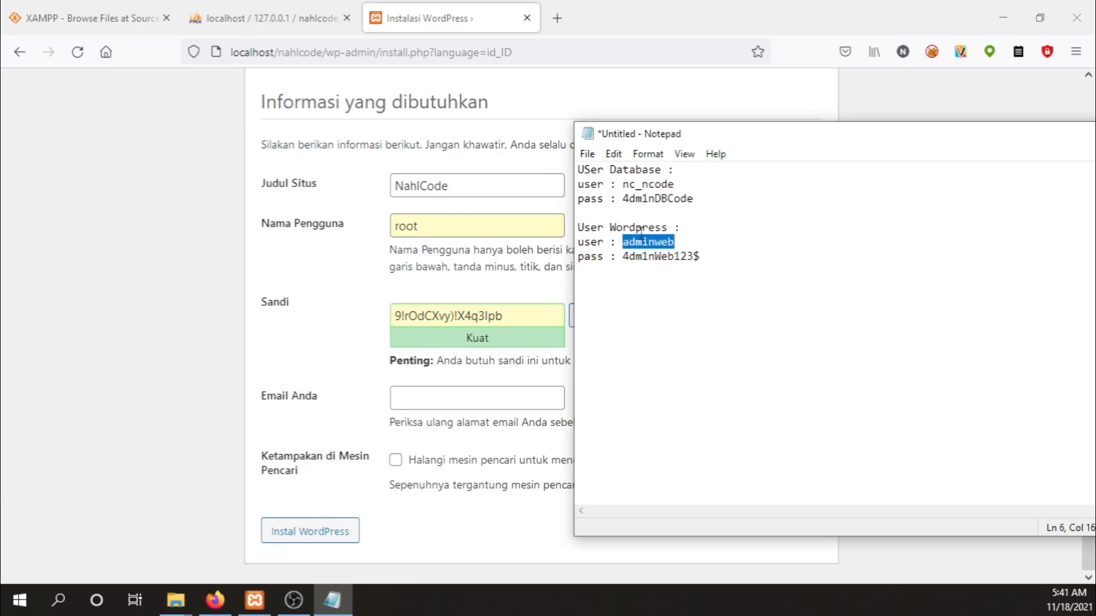
left_click(483, 231)
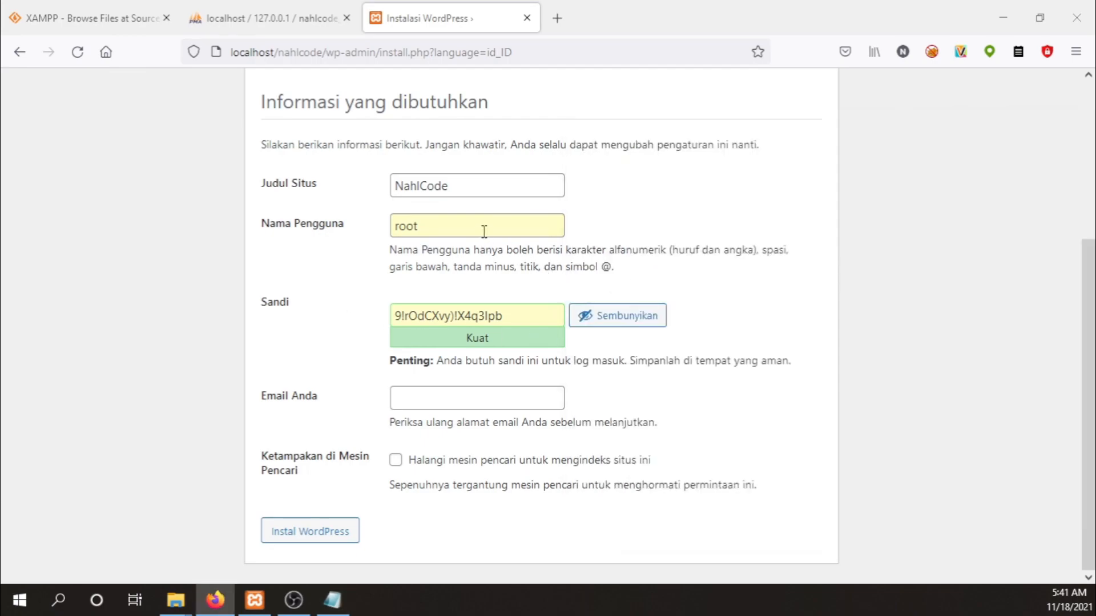
double_click(443, 227)
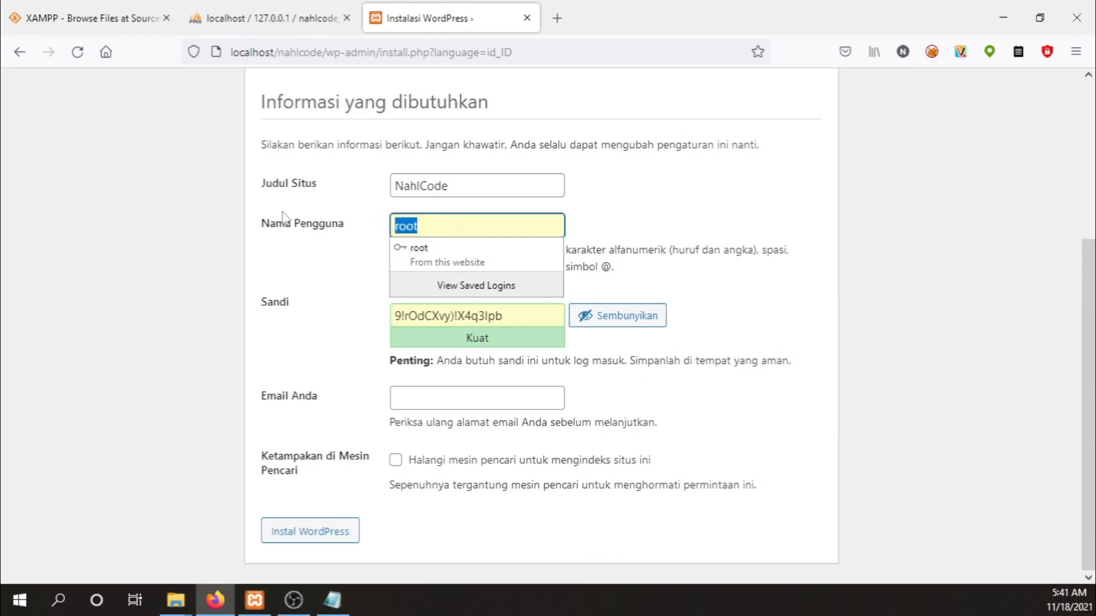
Paste the admin user name and replace the generated password with the noted one.
key("ctrl+v")
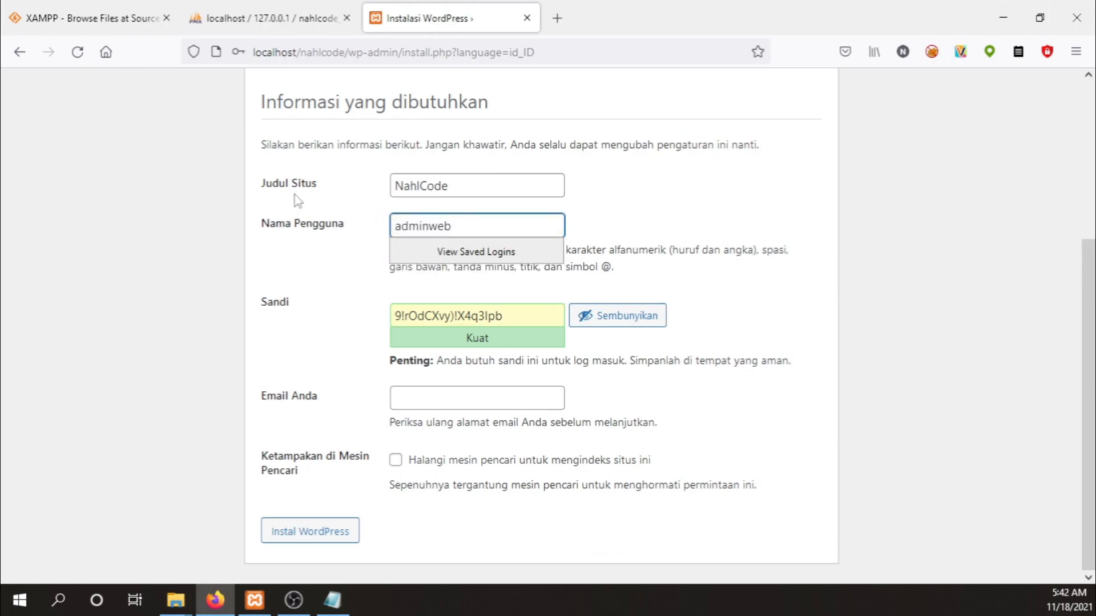
left_click(335, 604)
double_click(661, 255)
key("ctrl+c")
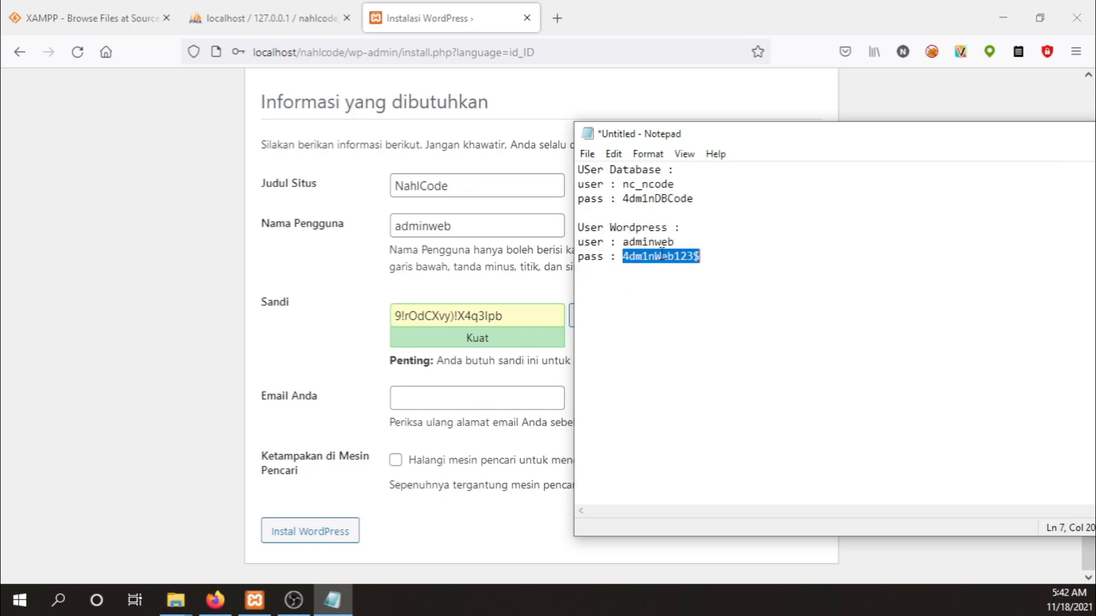
left_click(417, 315)
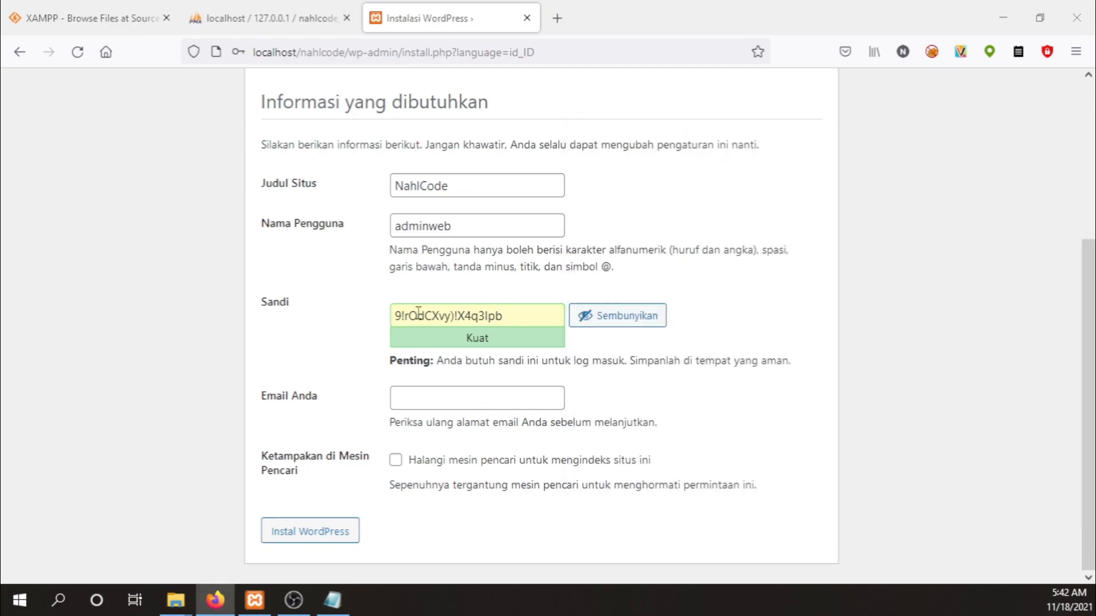
left_click_drag(513, 313, 277, 313)
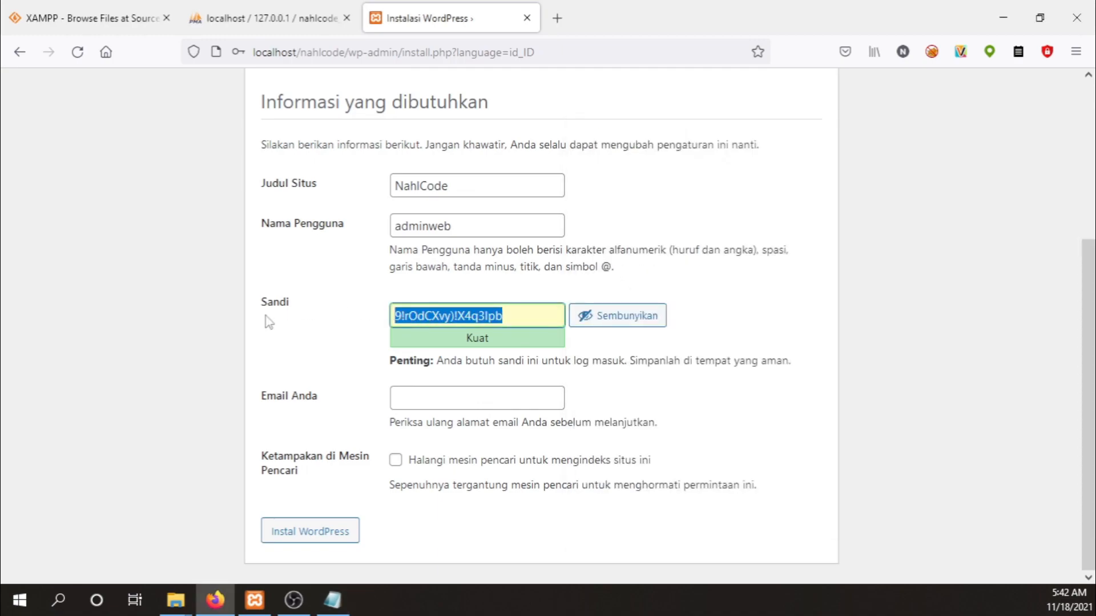
key("ctrl+v")
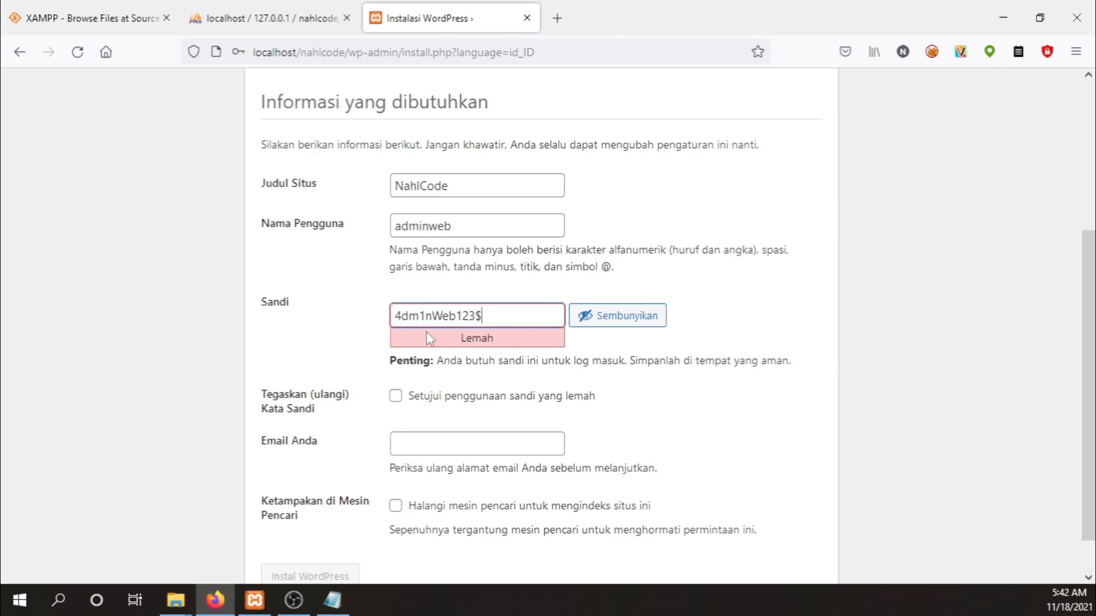
Confirm using a weak password and move to the admin e-mail field.
left_click(395, 400)
scroll(531, 382, "down", 2)
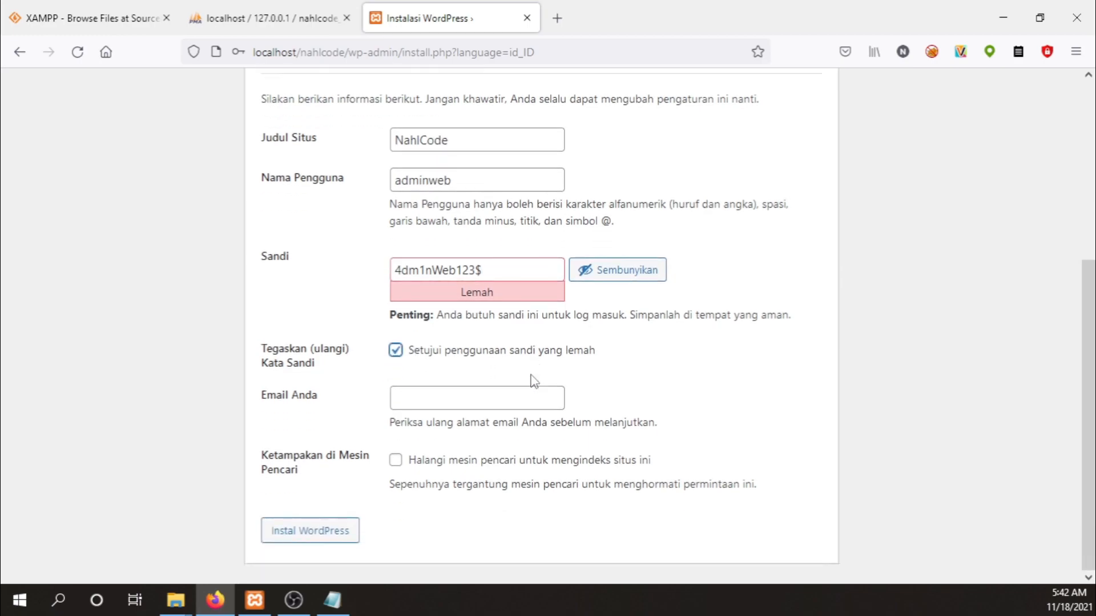
left_click(490, 393)
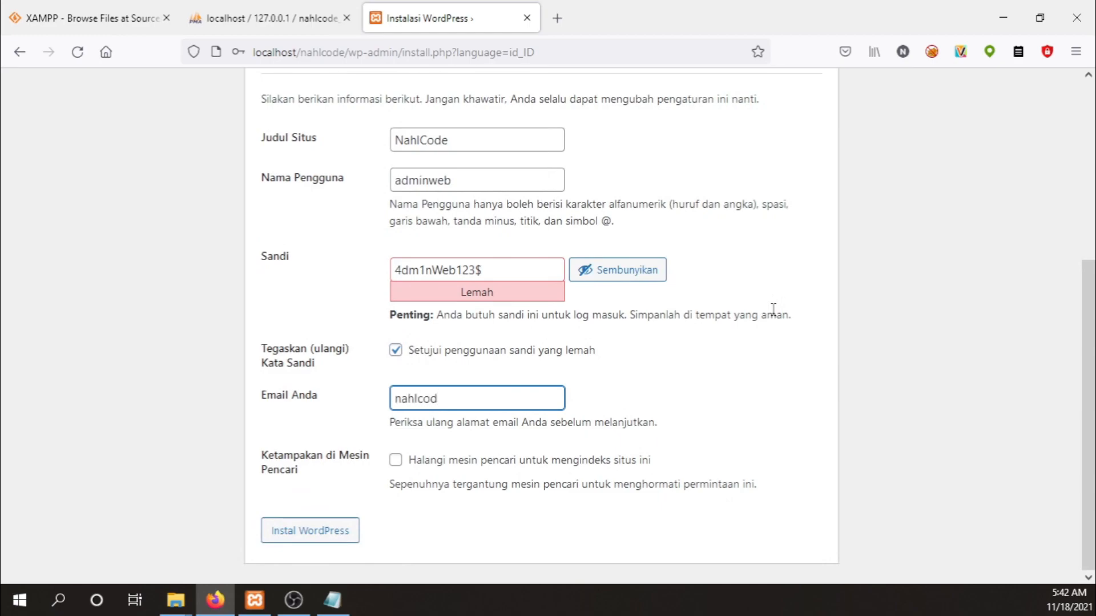
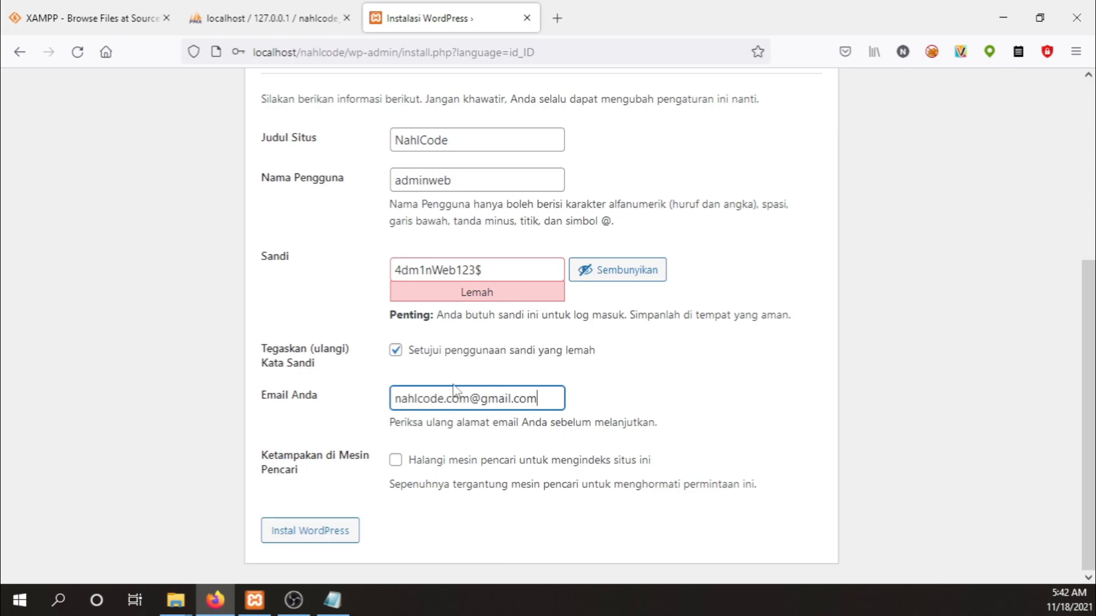
Finish the admin e-mail, leave search-engine indexing allowed, and click Instal WordPress.
left_click(395, 460)
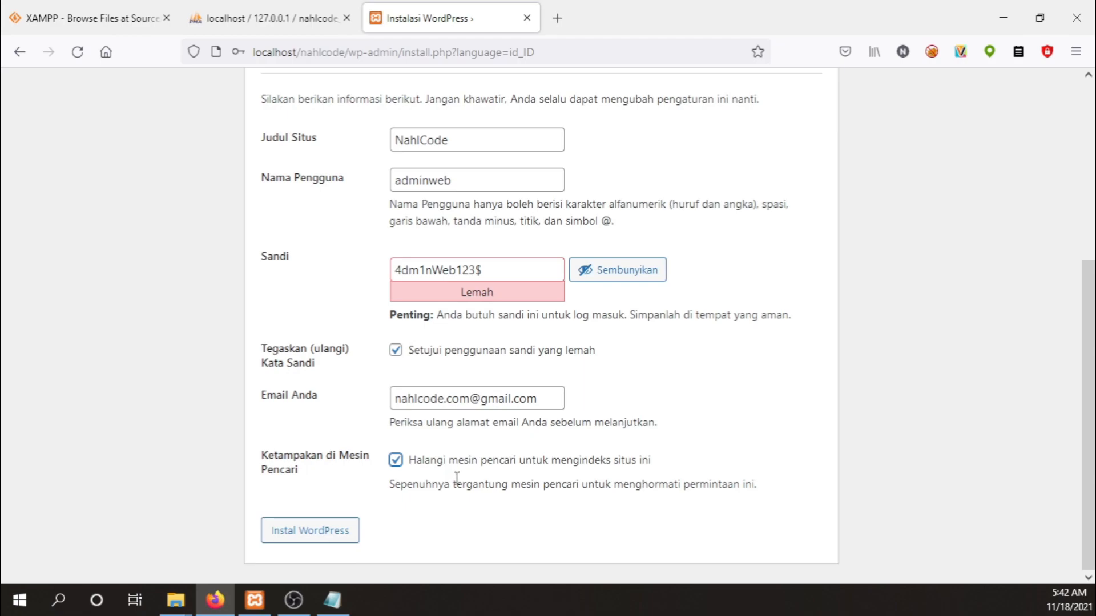
left_click(397, 464)
left_click(321, 535)
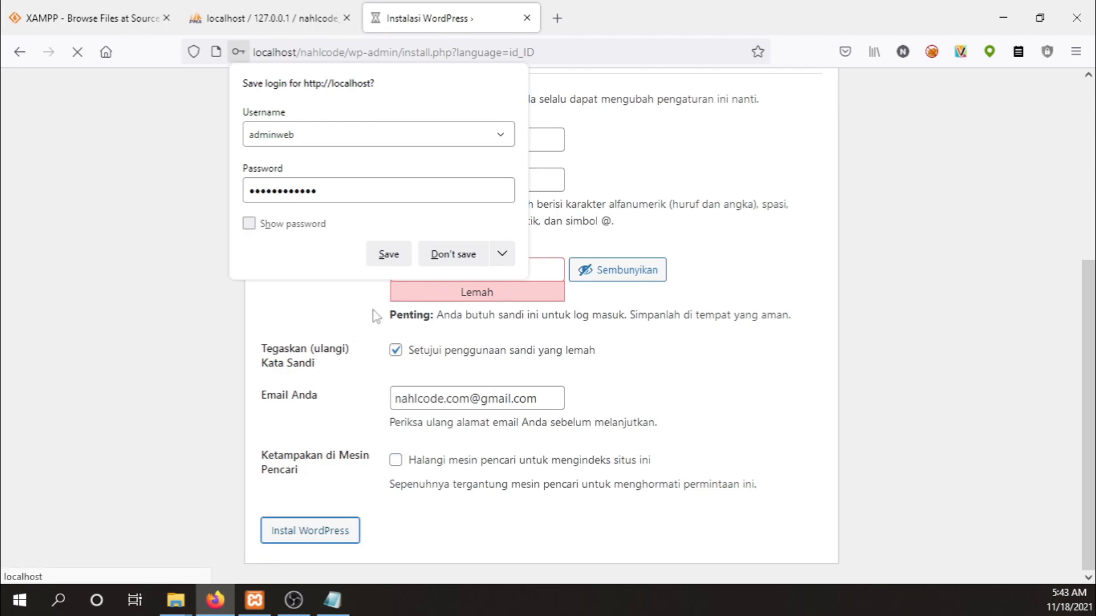
Decline saving the login, compare the credentials with the notes, and proceed to Log Masuk.
left_click(459, 255)
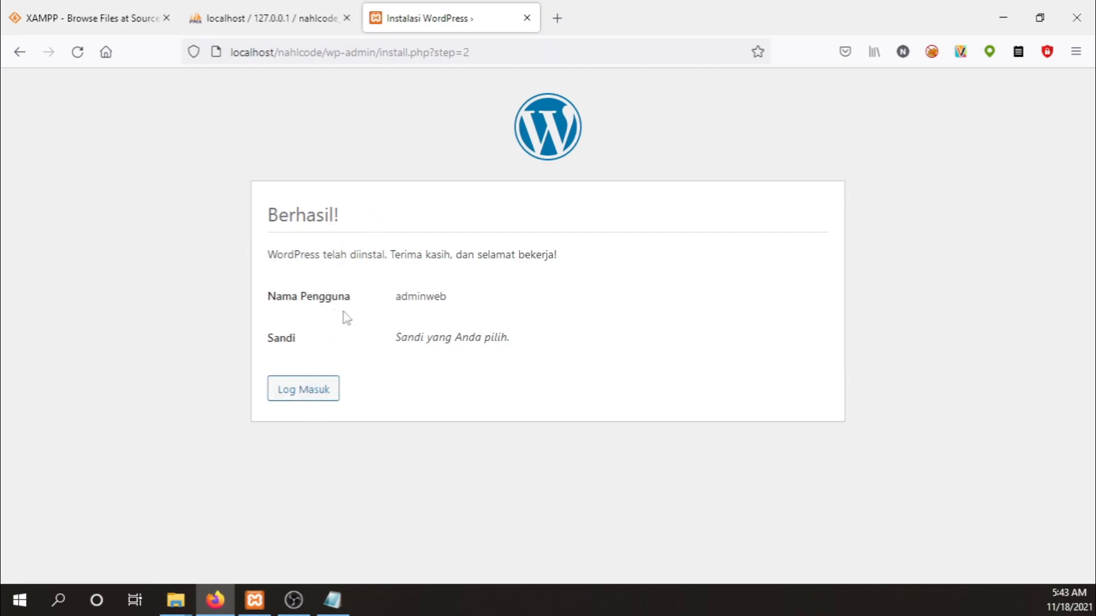
left_click_drag(396, 296, 440, 296)
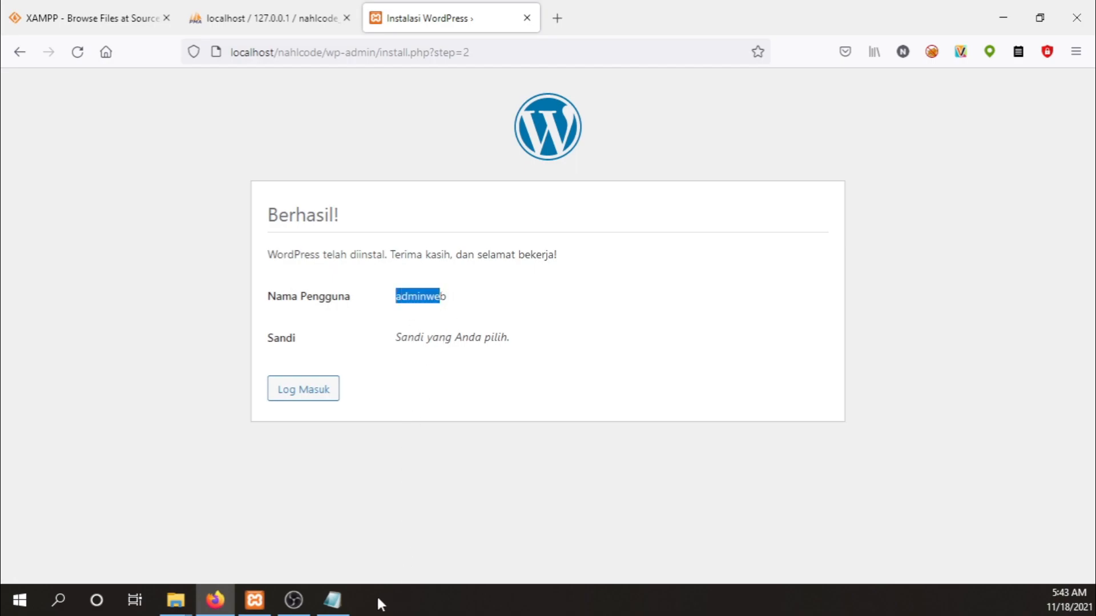
left_click(341, 596)
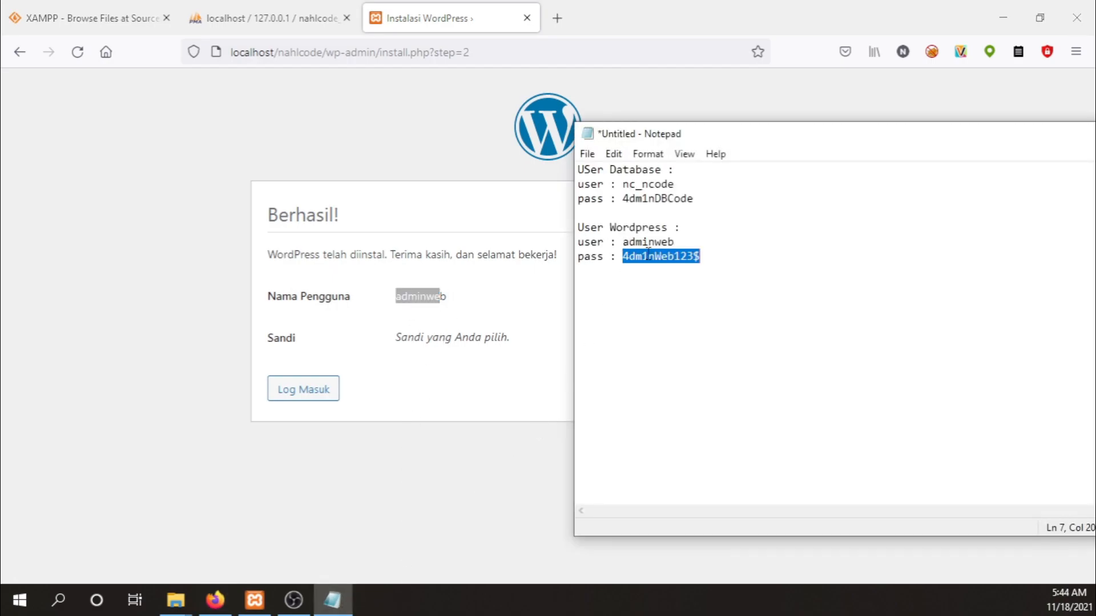
left_click(642, 256)
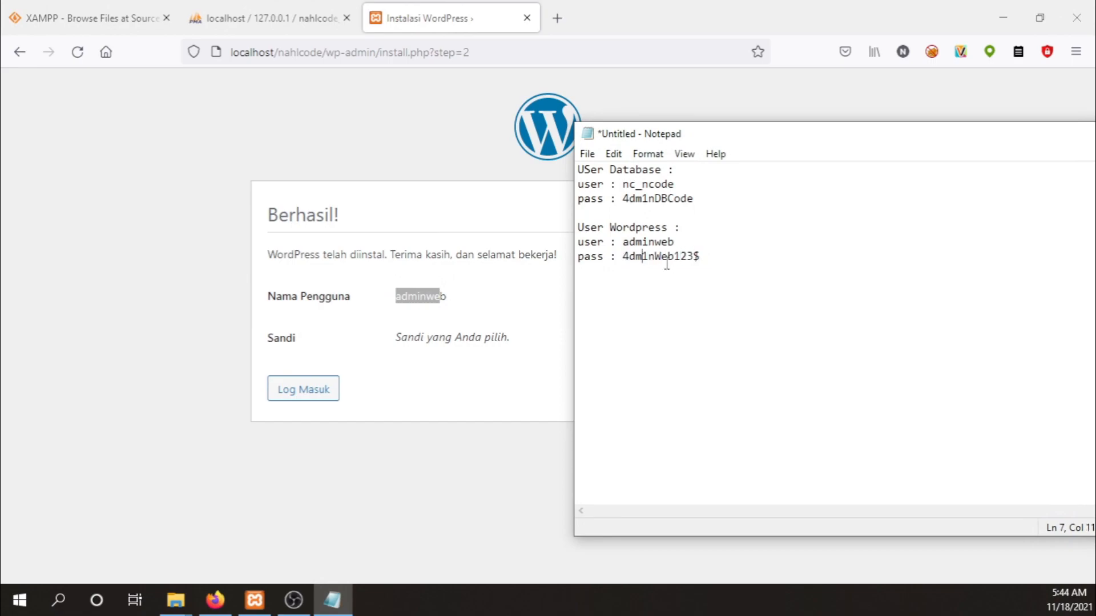
left_click(375, 369)
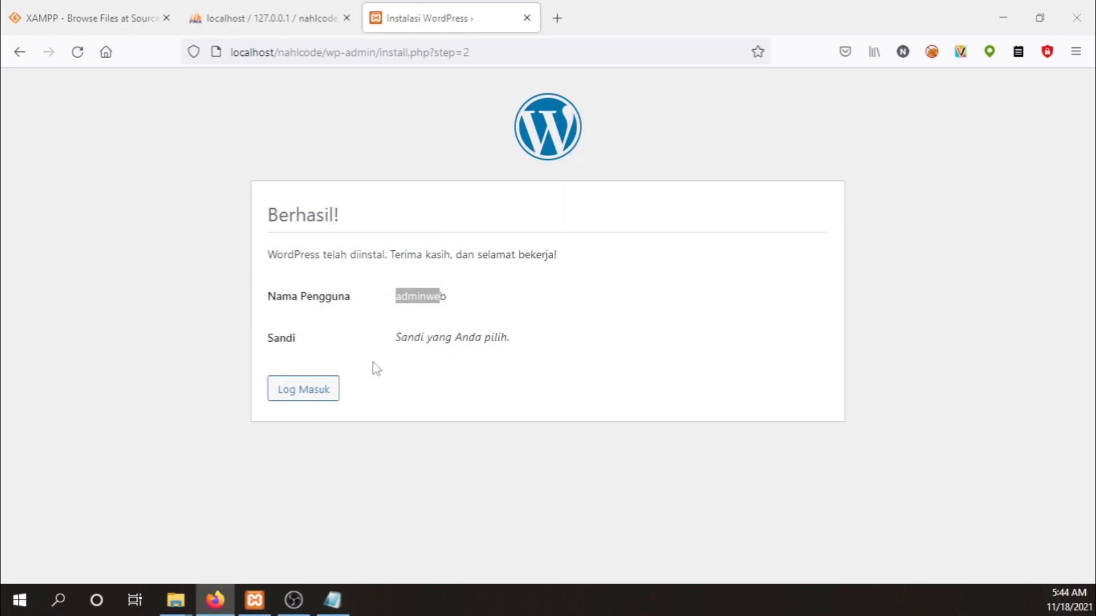
left_click(303, 391)
Replace the autofilled login with the admin user name and pasted password, log in, and decline saving.
left_click(591, 305)
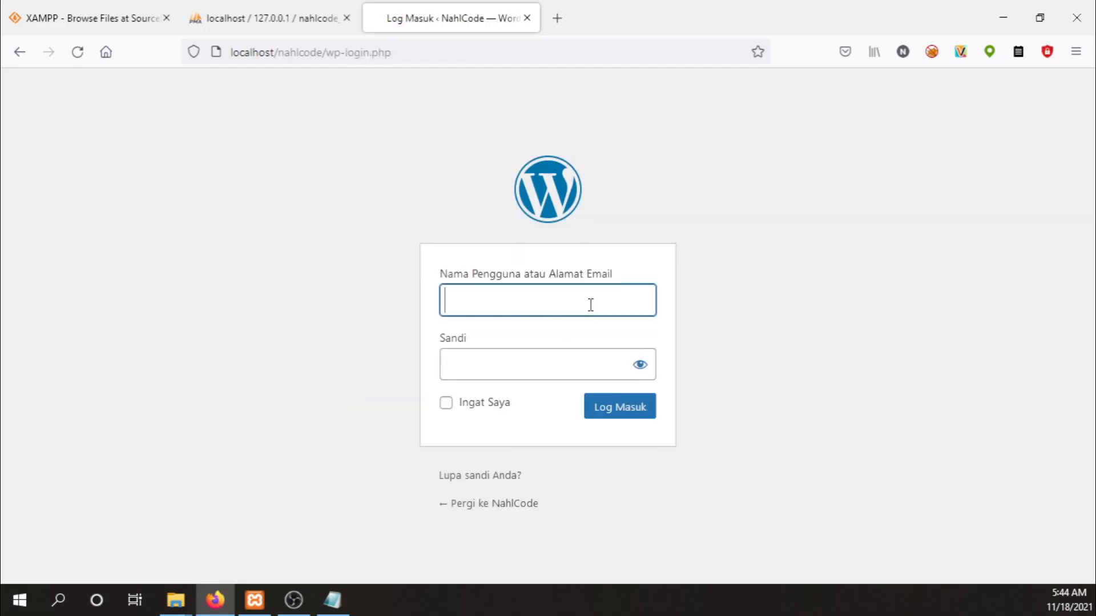
left_click(545, 306)
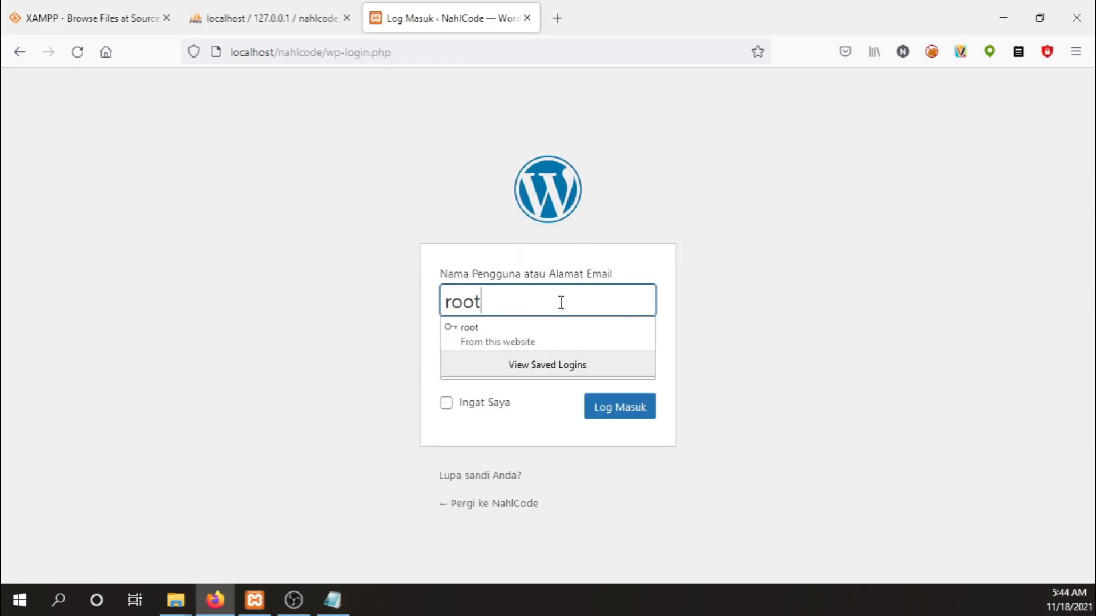
key("Escape")
key("ctrl+a")
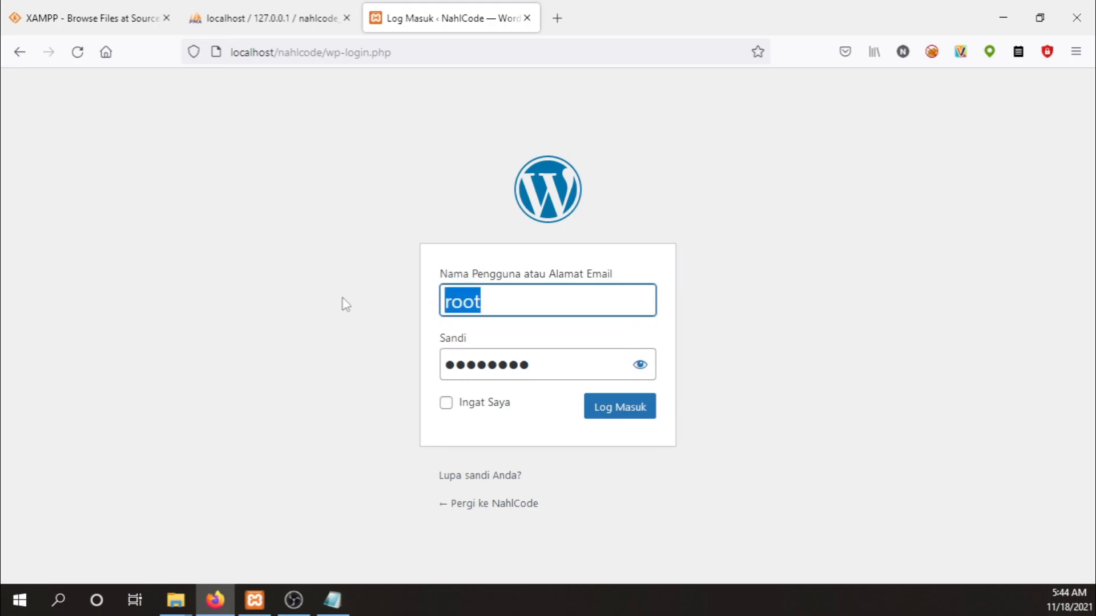
type("adminweb")
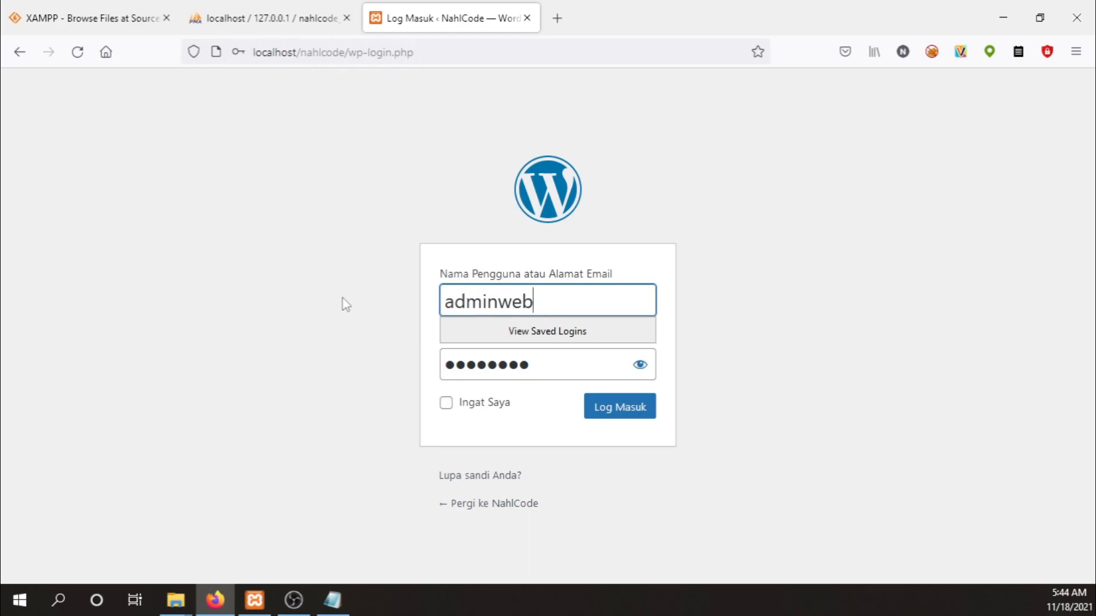
key("Tab")
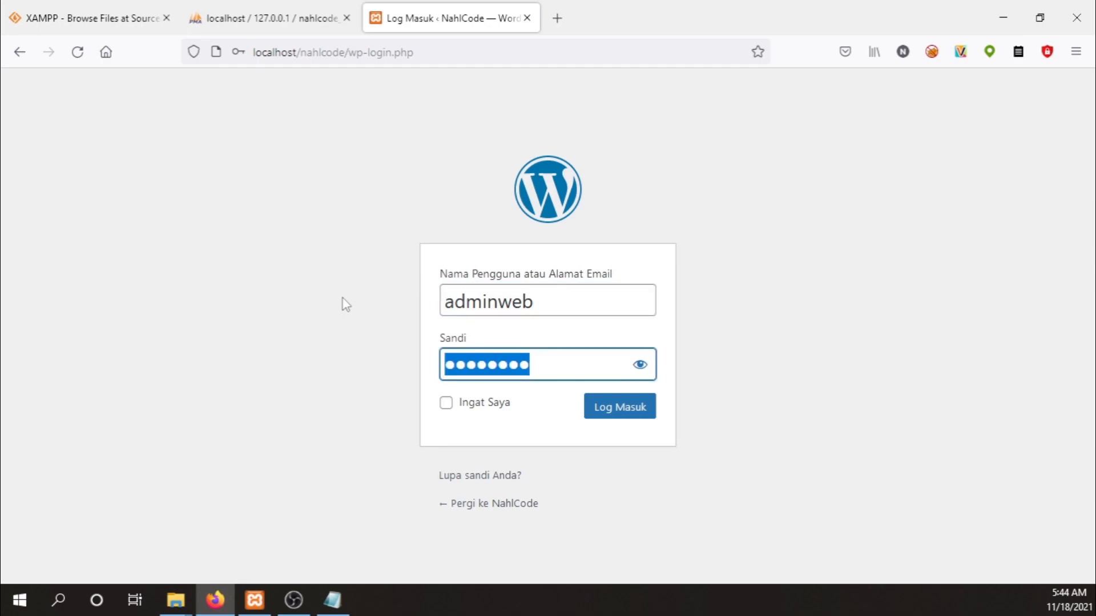
key("ctrl+v")
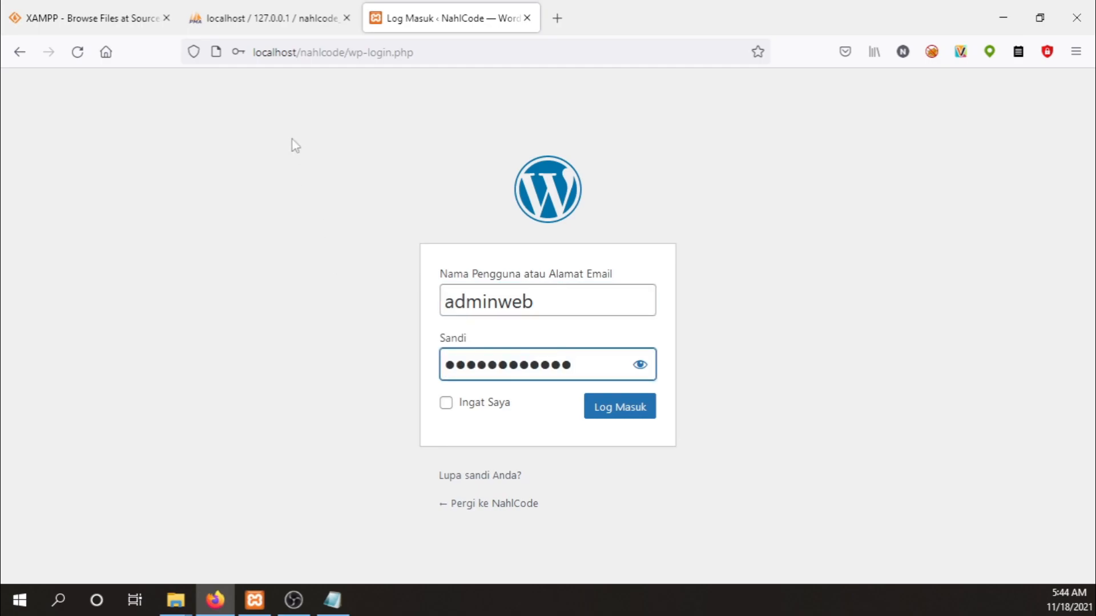
left_click(603, 409)
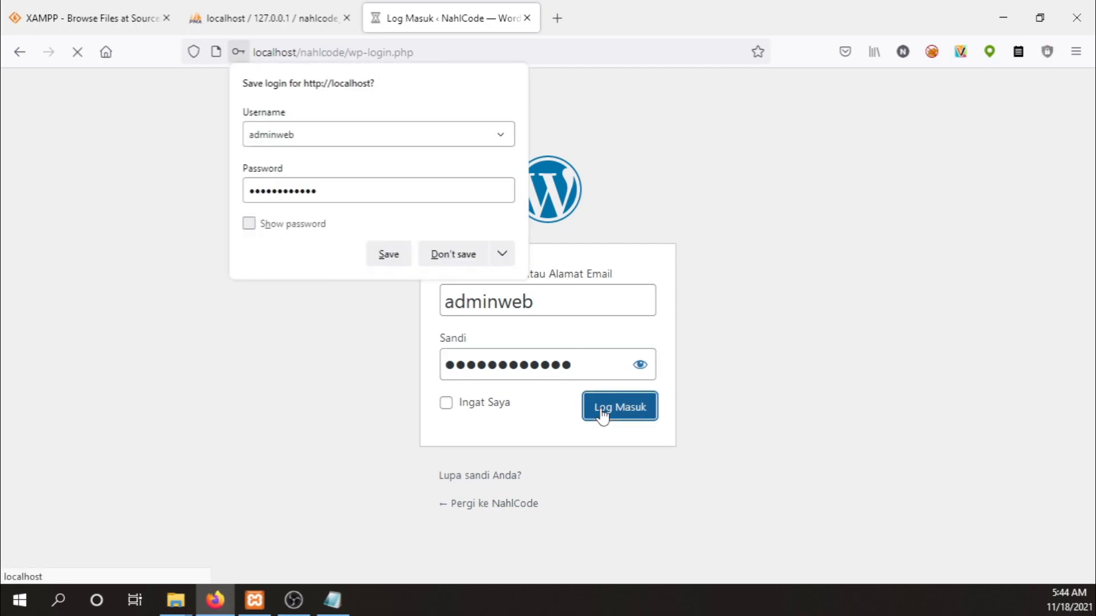
left_click(453, 258)
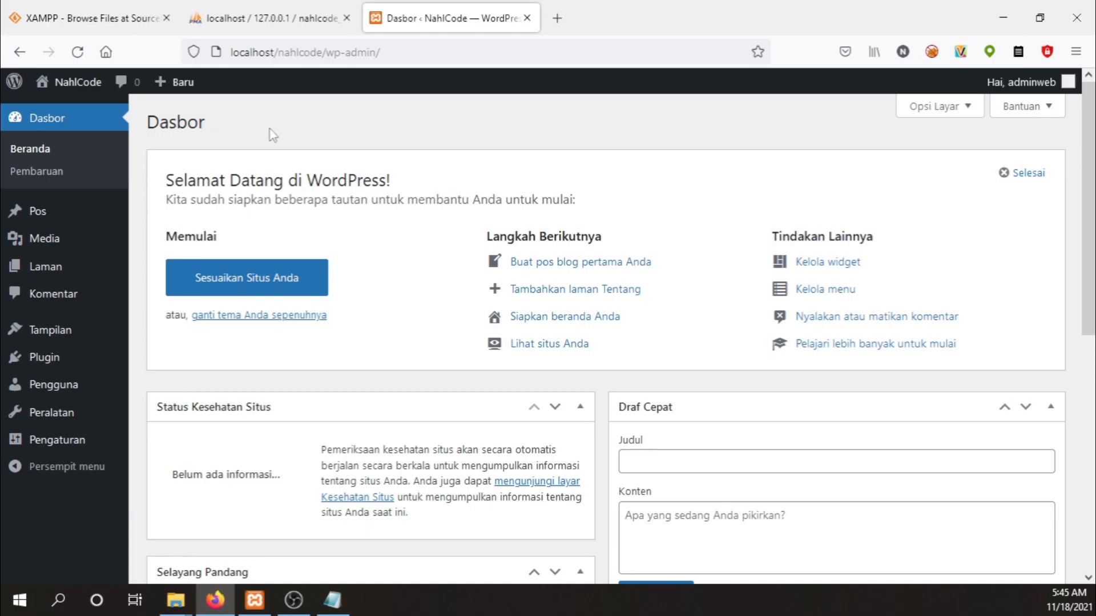
Open the NahlCode public front page via Kunjungi Situs in the admin bar.
mouse_move(73, 87)
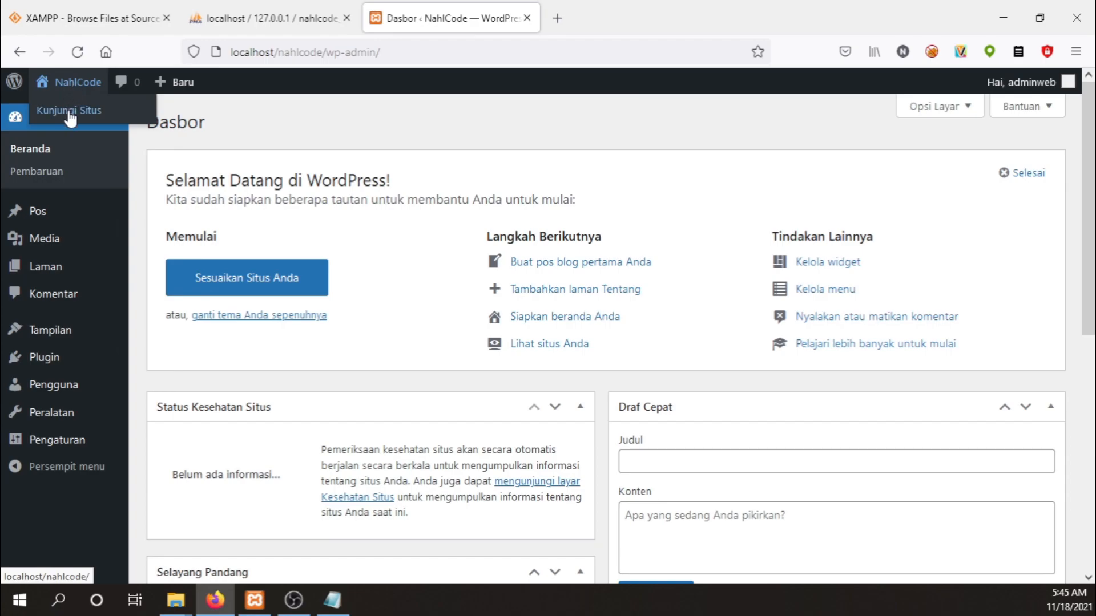
left_click(71, 111)
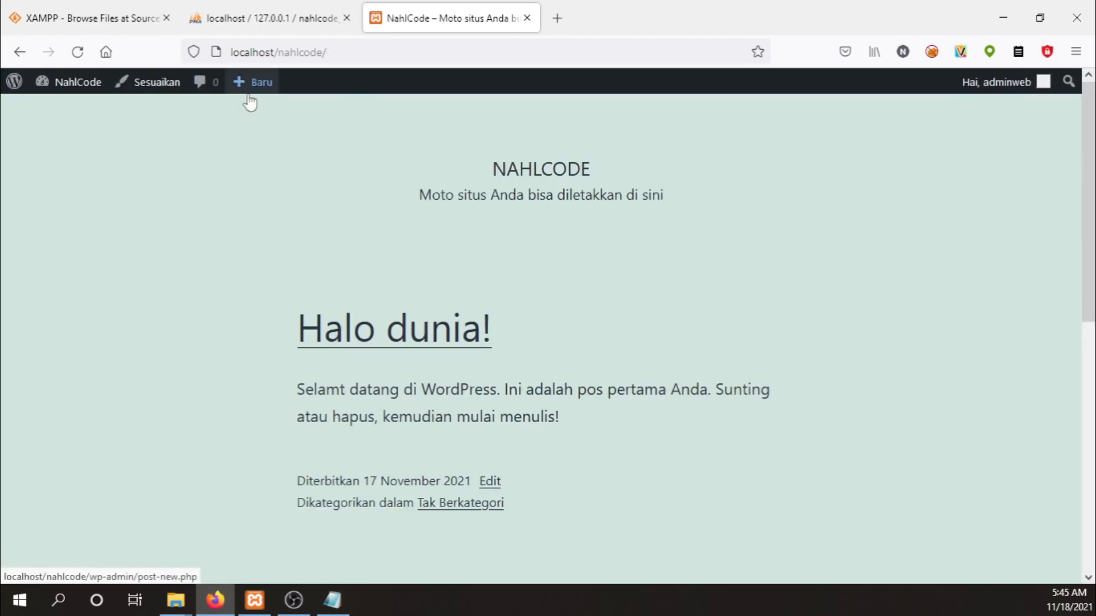
Scroll through the Halo dunia! front page, then return to Dasbor from the admin bar.
scroll(720, 225, "down", 5)
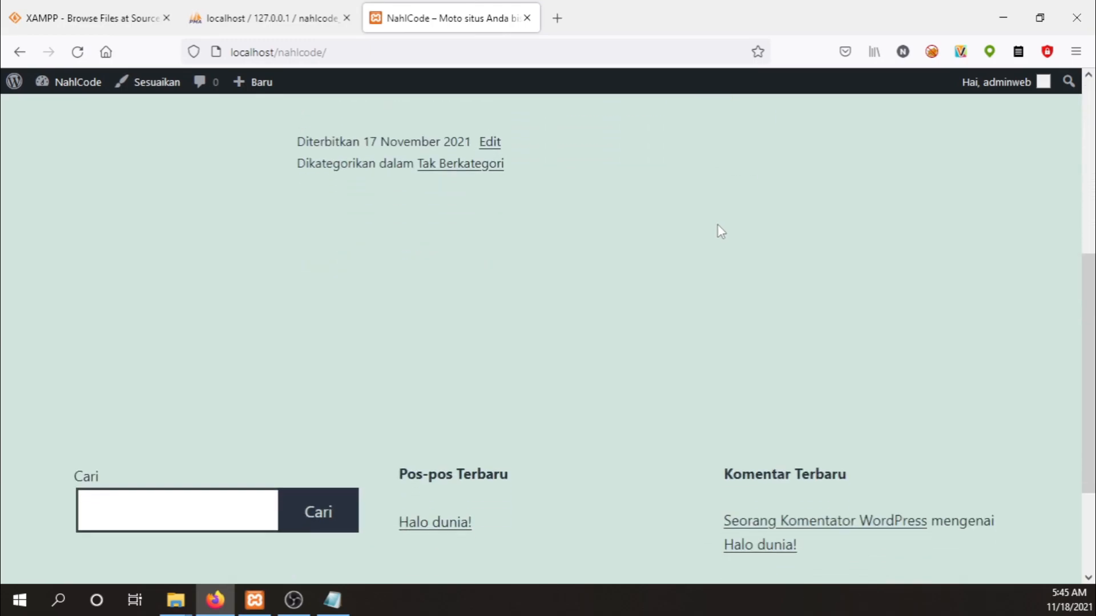
scroll(719, 227, "down", 3)
scroll(718, 225, "up", 8)
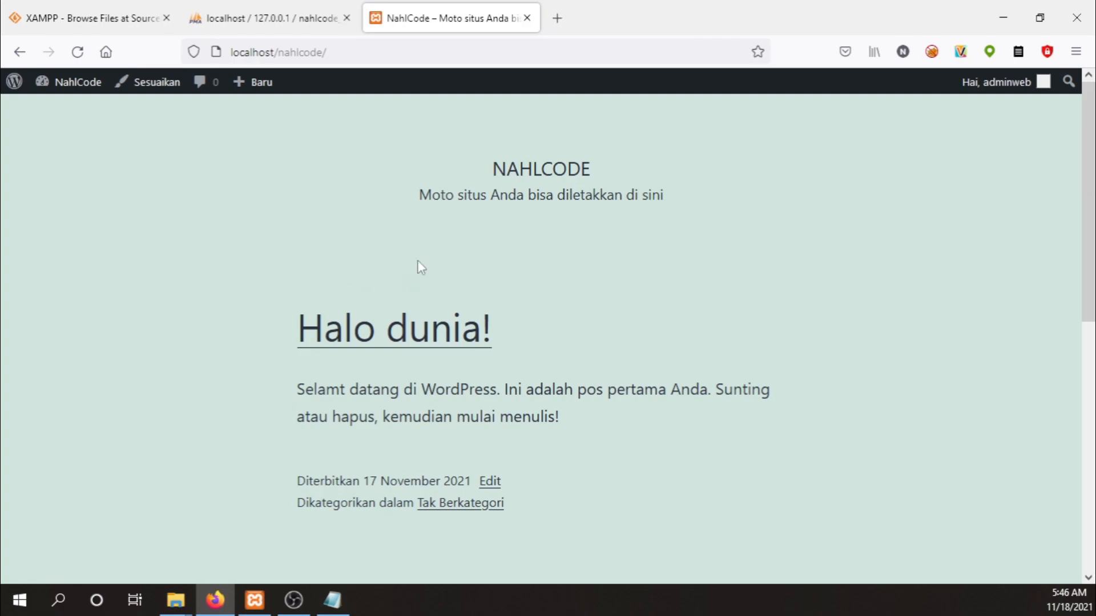
scroll(482, 249, "down", 3)
scroll(720, 245, "up", 3)
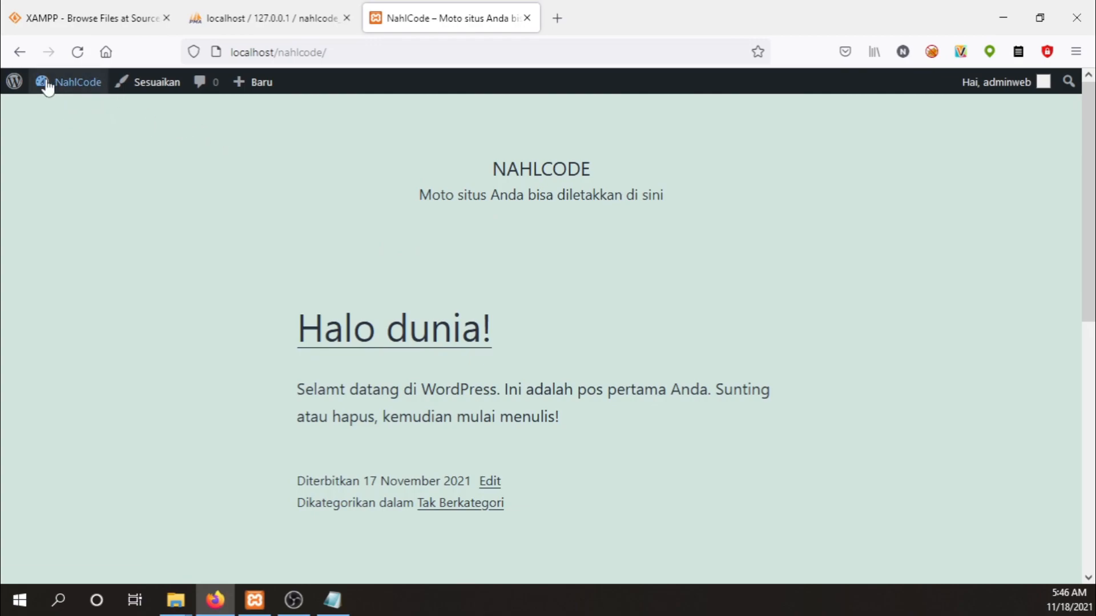
mouse_move(45, 85)
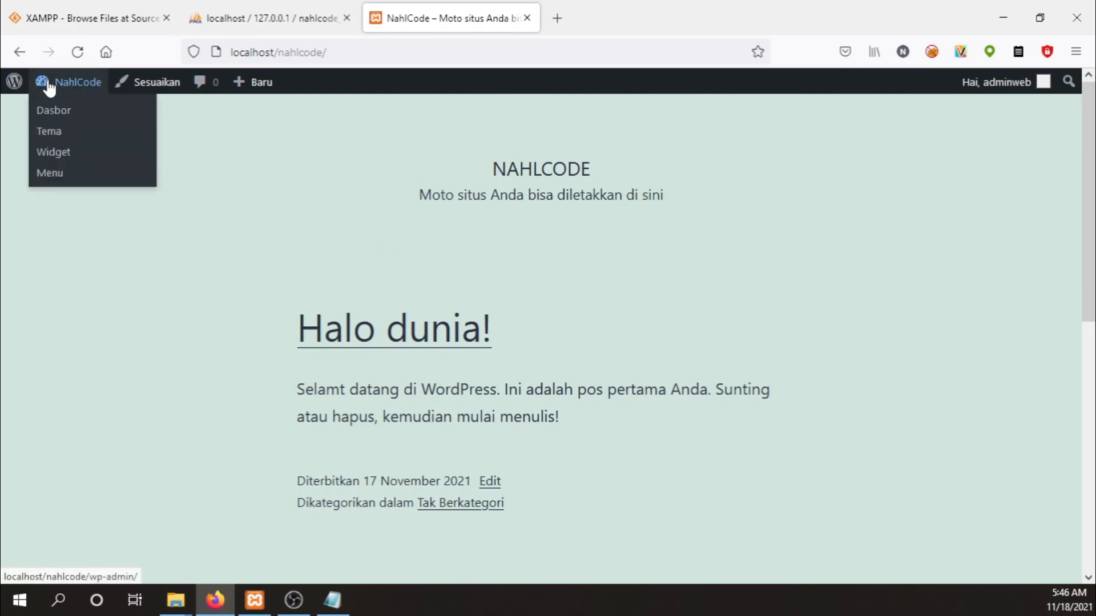
left_click(50, 111)
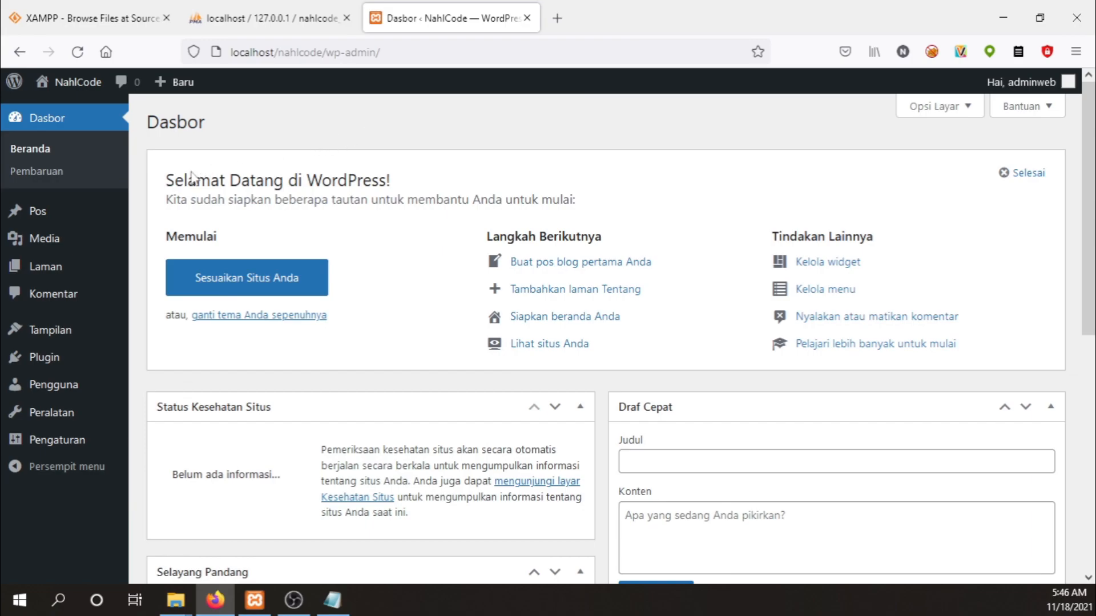
mouse_move(134, 220)
mouse_move(110, 340)
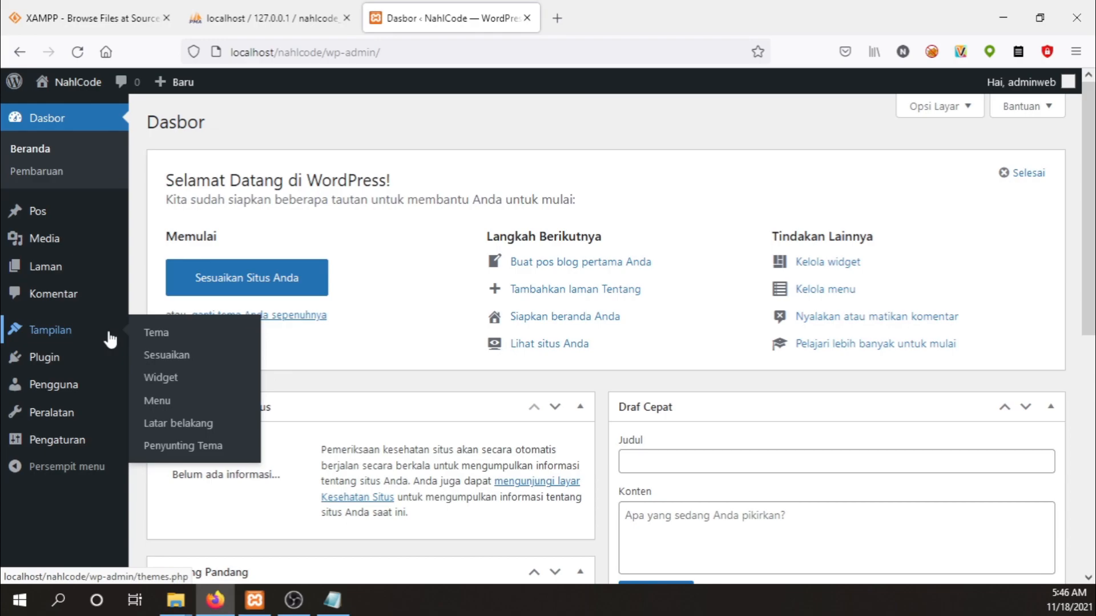
mouse_move(46, 360)
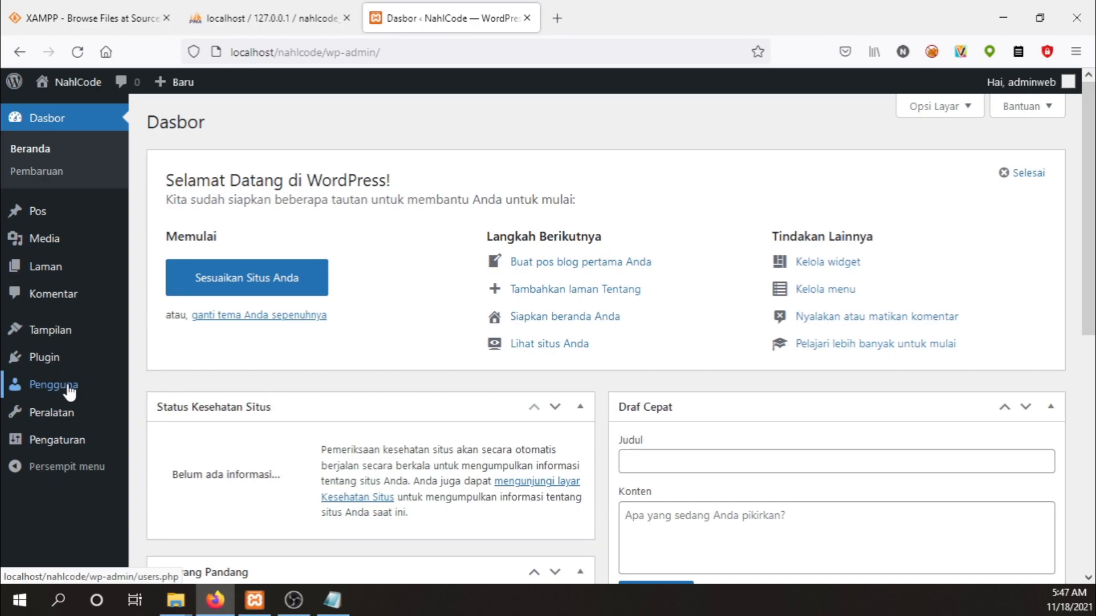
mouse_move(71, 394)
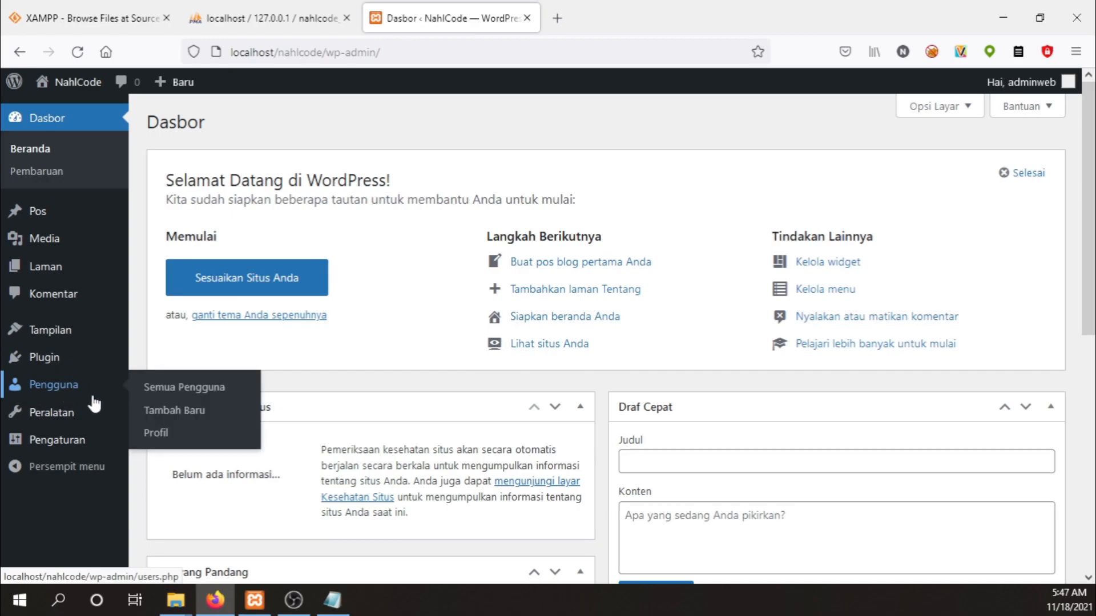
mouse_move(64, 419)
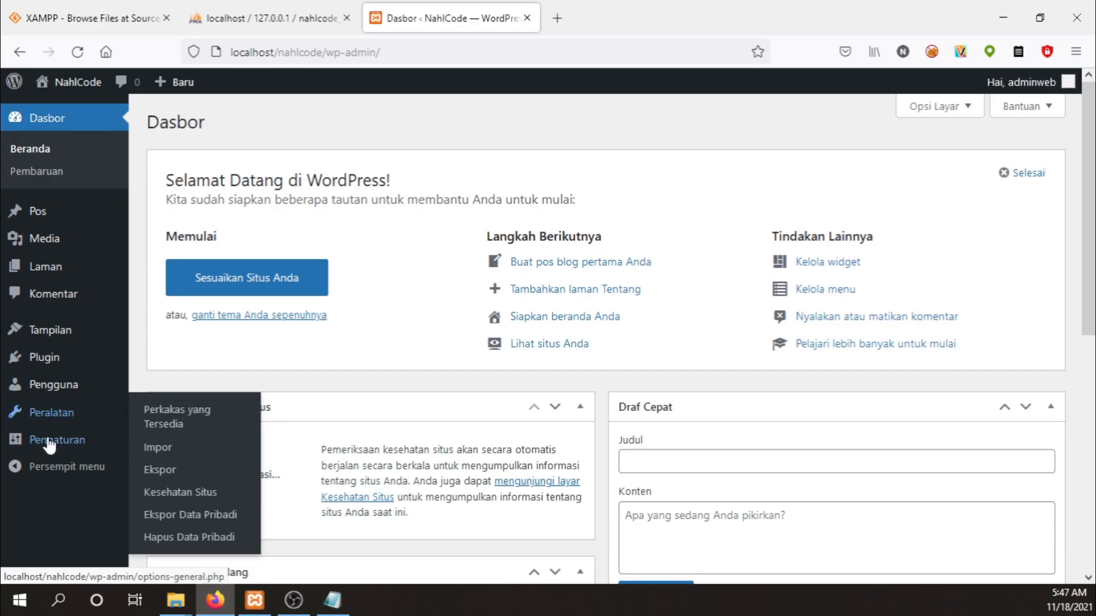
mouse_move(52, 446)
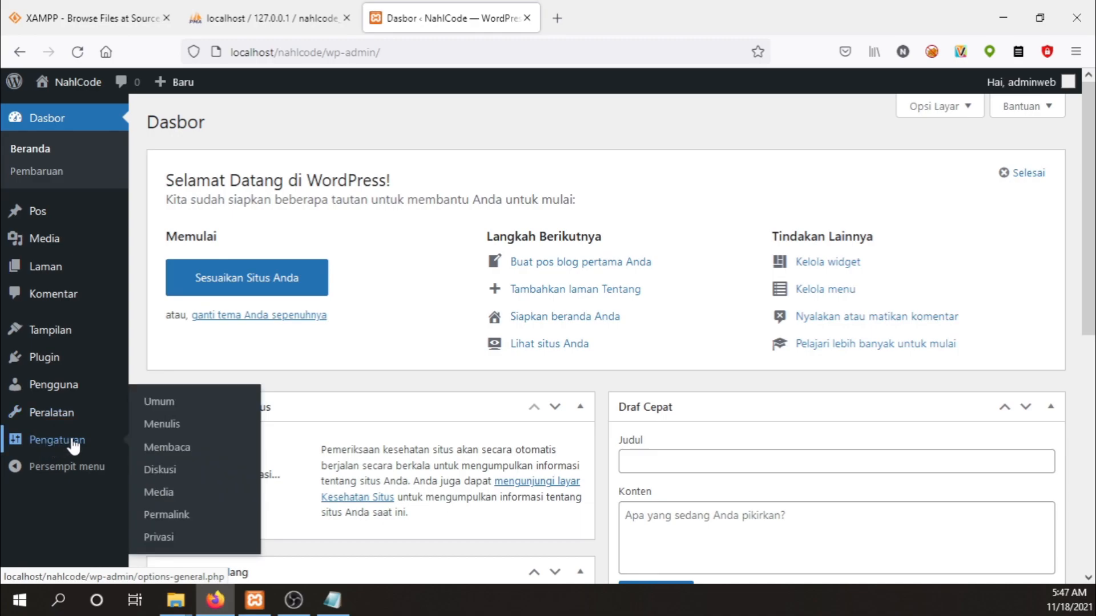